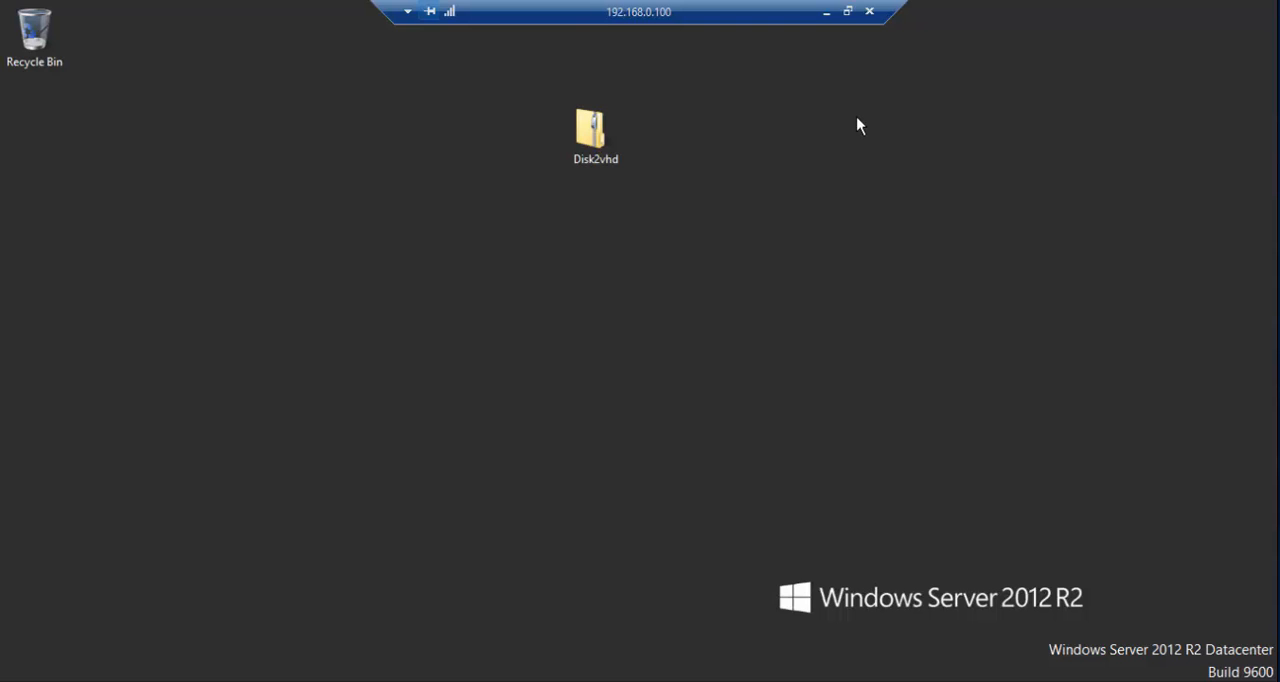
- Extract the Disk2vhd zip archive to C:\Users\Administrator\Desktop\Disk2vhd and show the extracted files
left_click(583, 152)
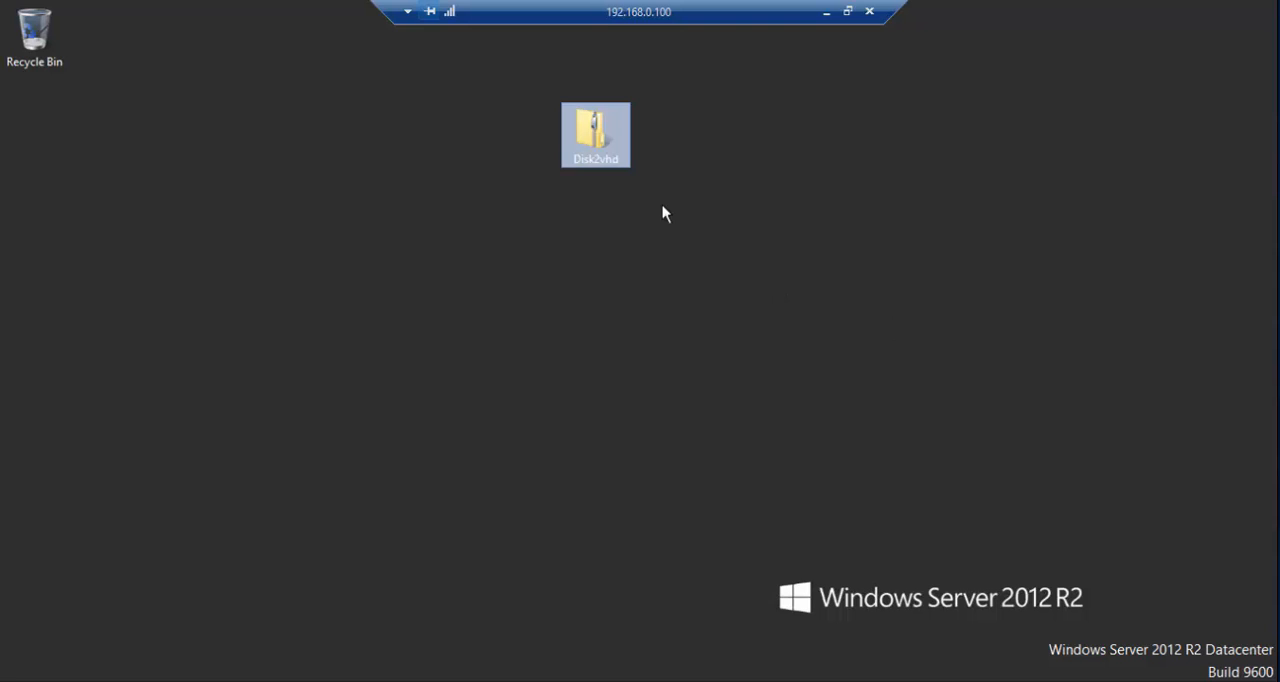
right_click(607, 165)
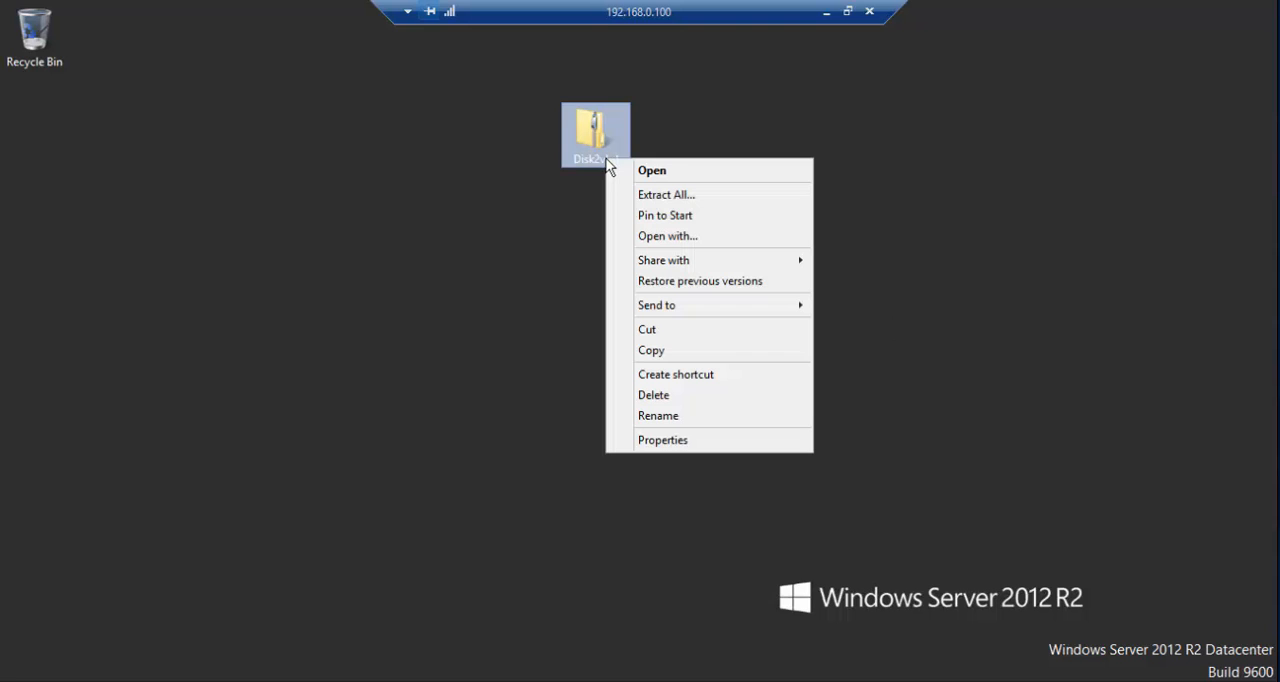
left_click(651, 196)
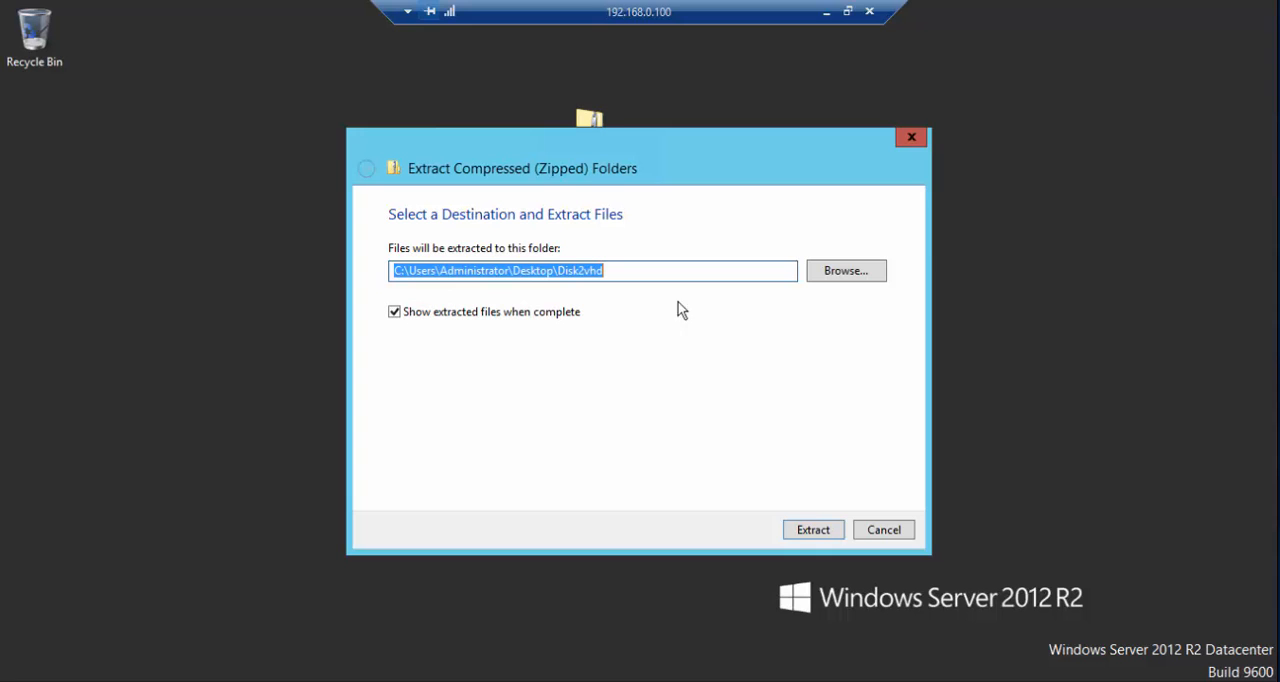
left_click(810, 528)
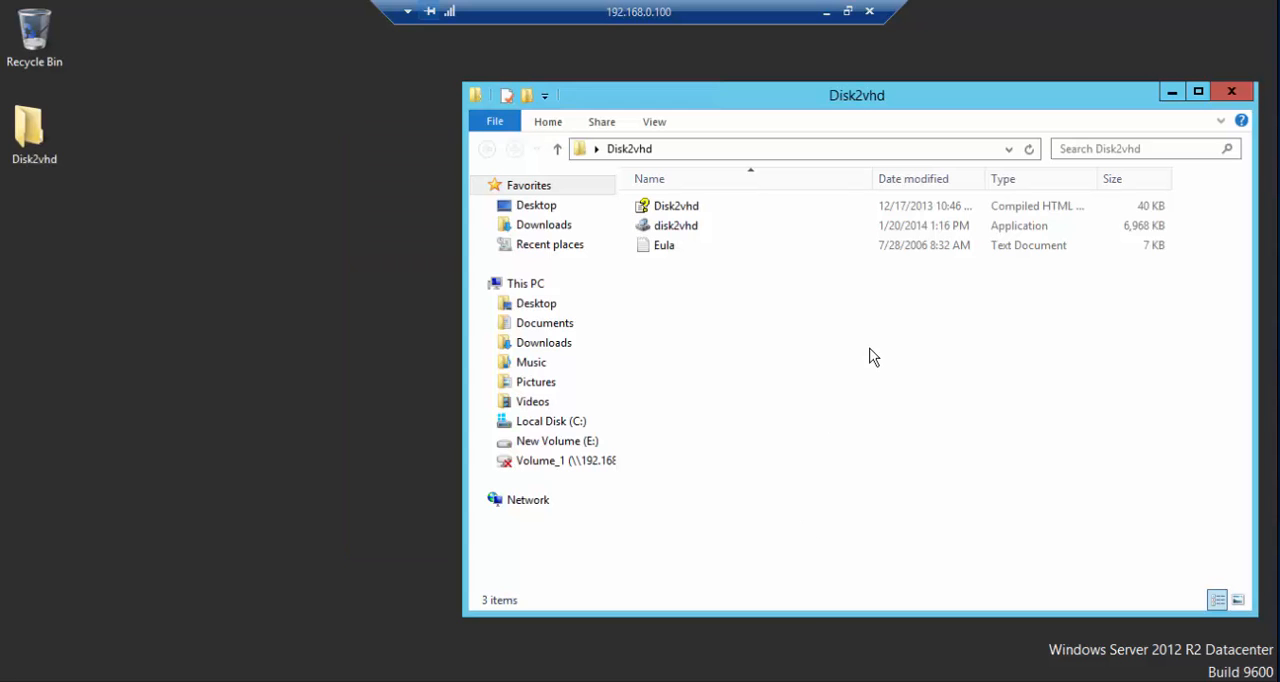
- Move the Disk2vhd folder window toward the middle of the desktop and launch the disk2vhd application from it
left_click(702, 226)
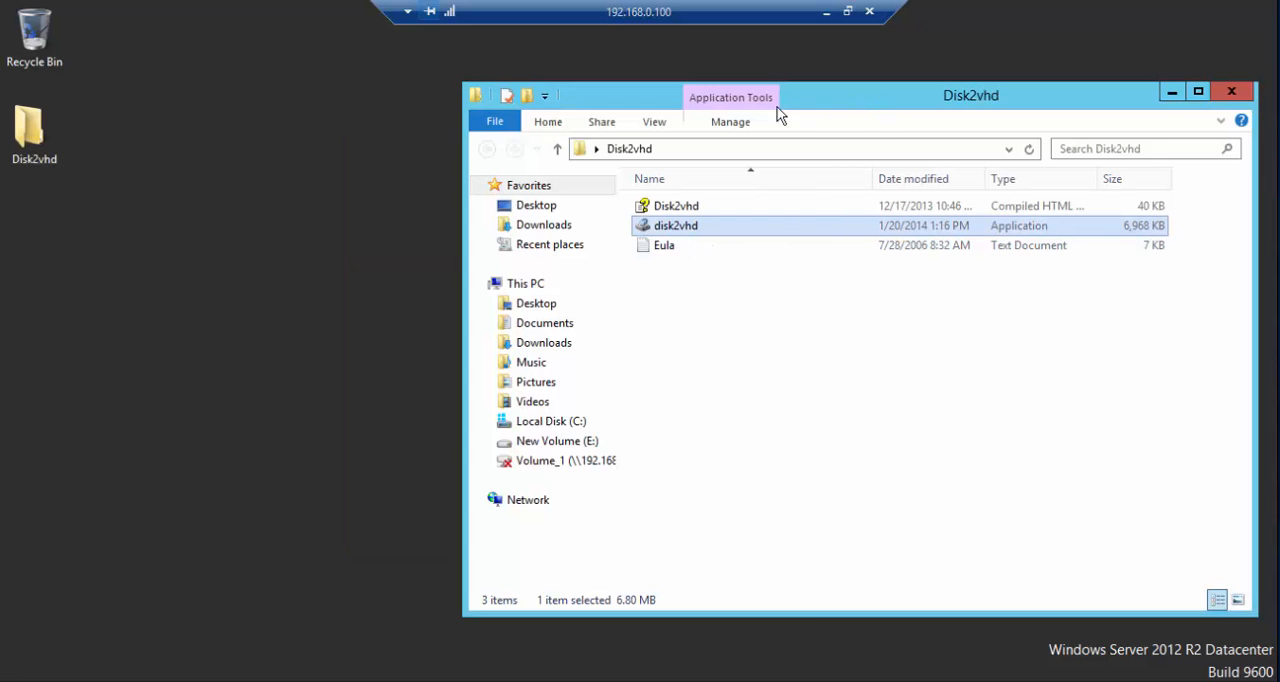
left_click_drag(780, 100, 580, 112)
left_click(540, 217)
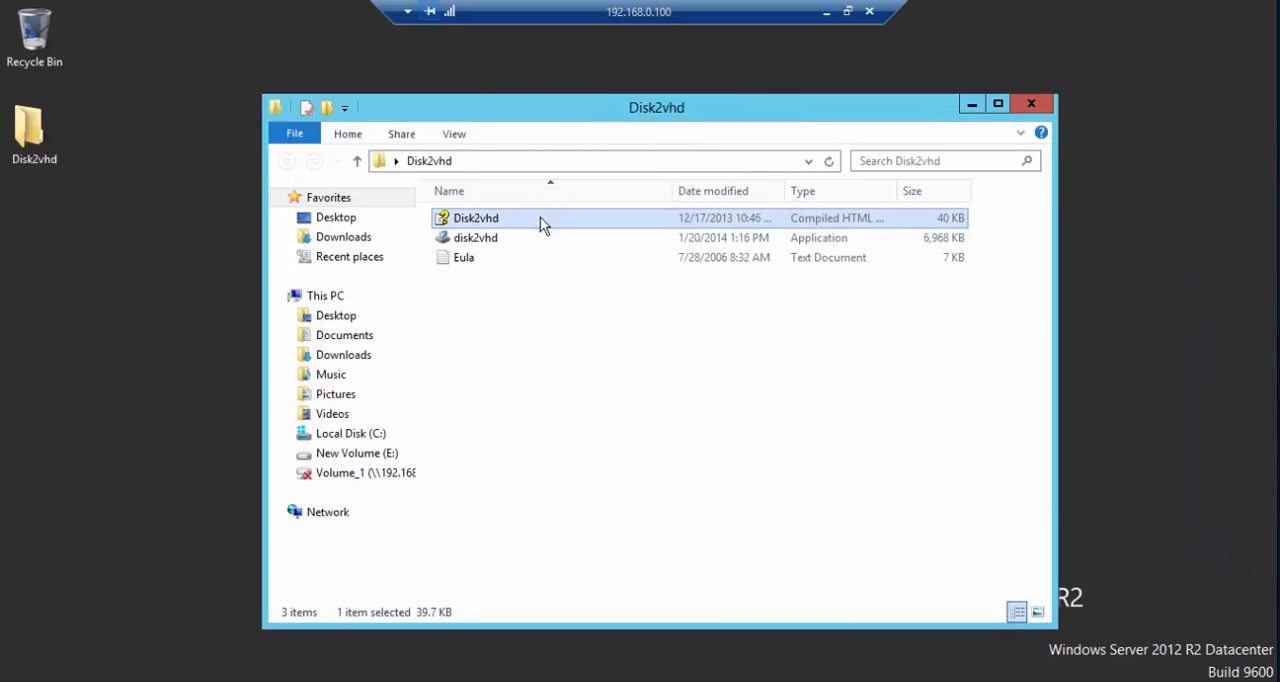
left_click(545, 243)
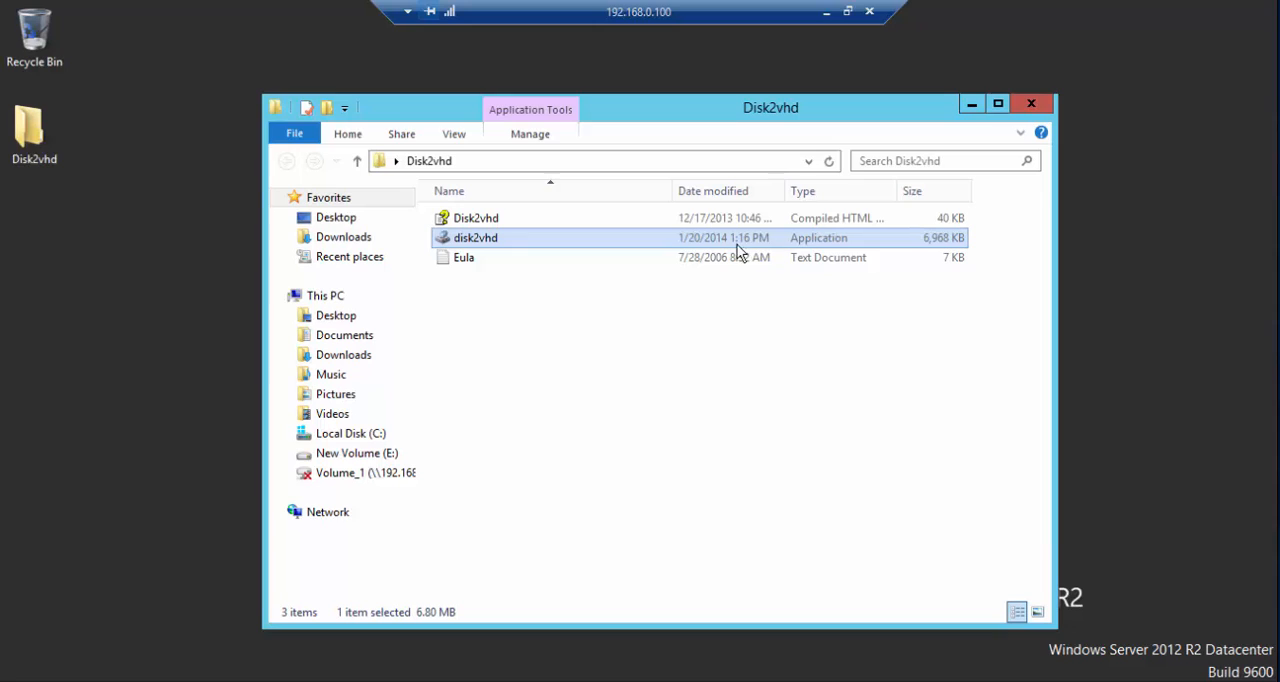
left_click(553, 253)
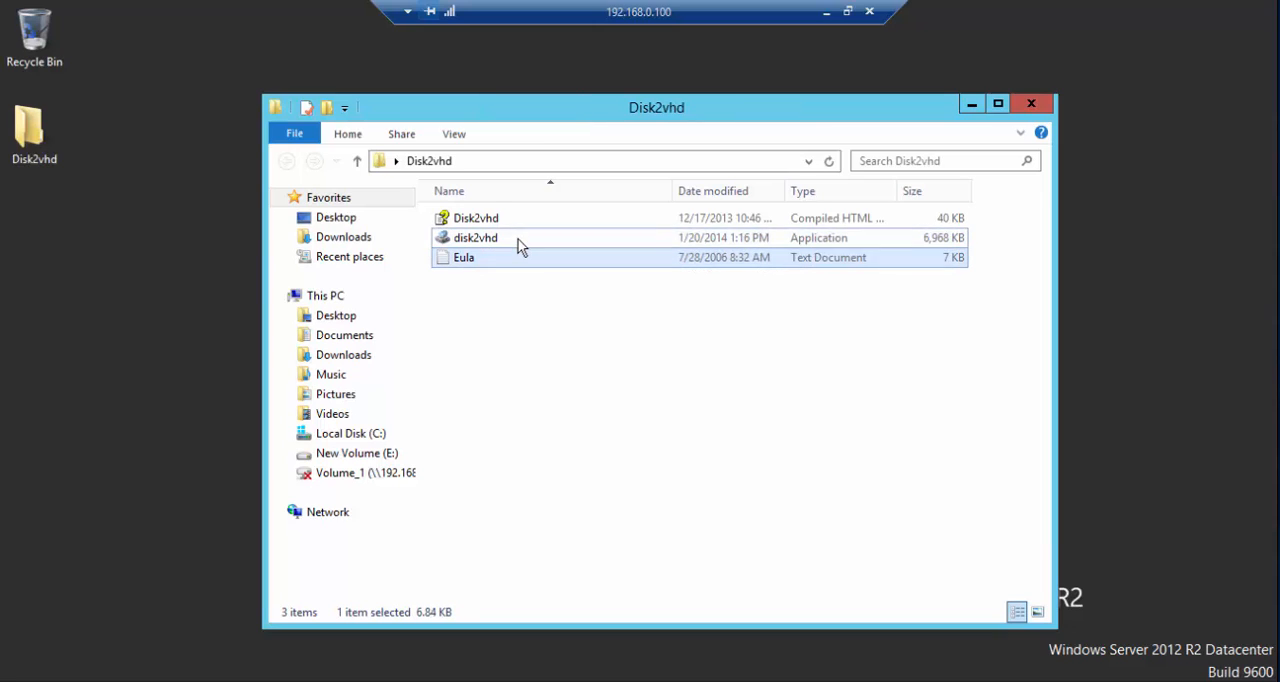
left_click(520, 242)
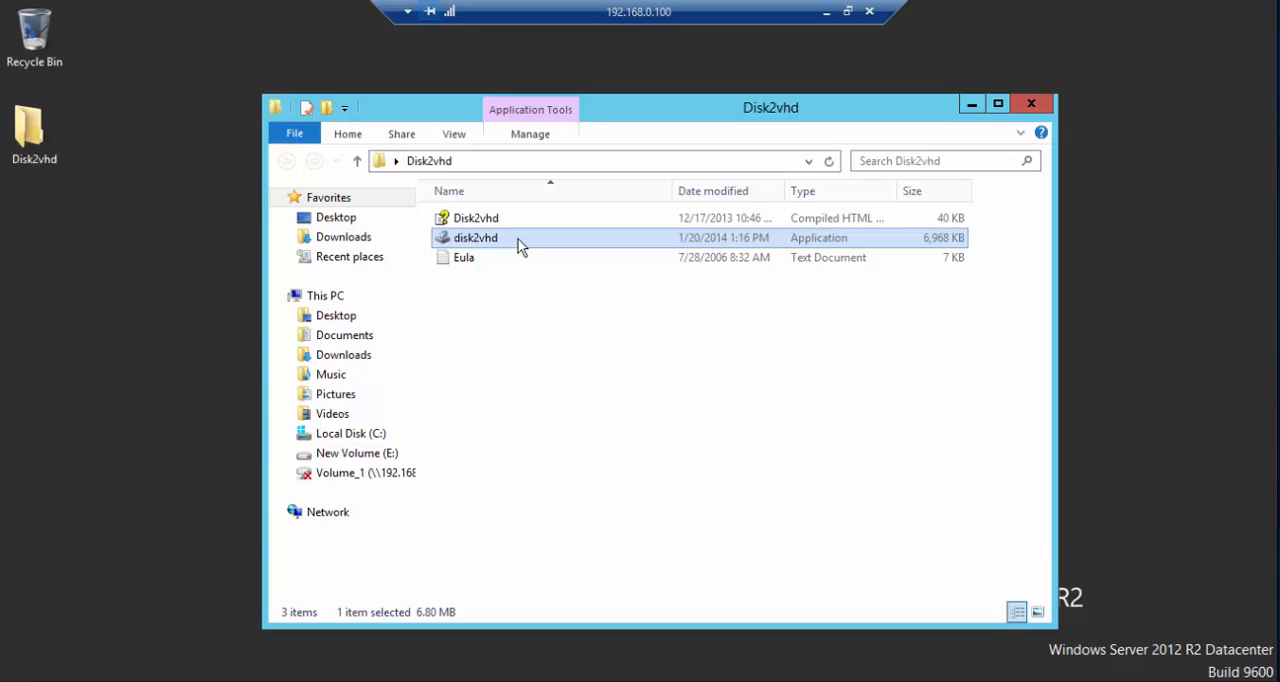
double_click(519, 243)
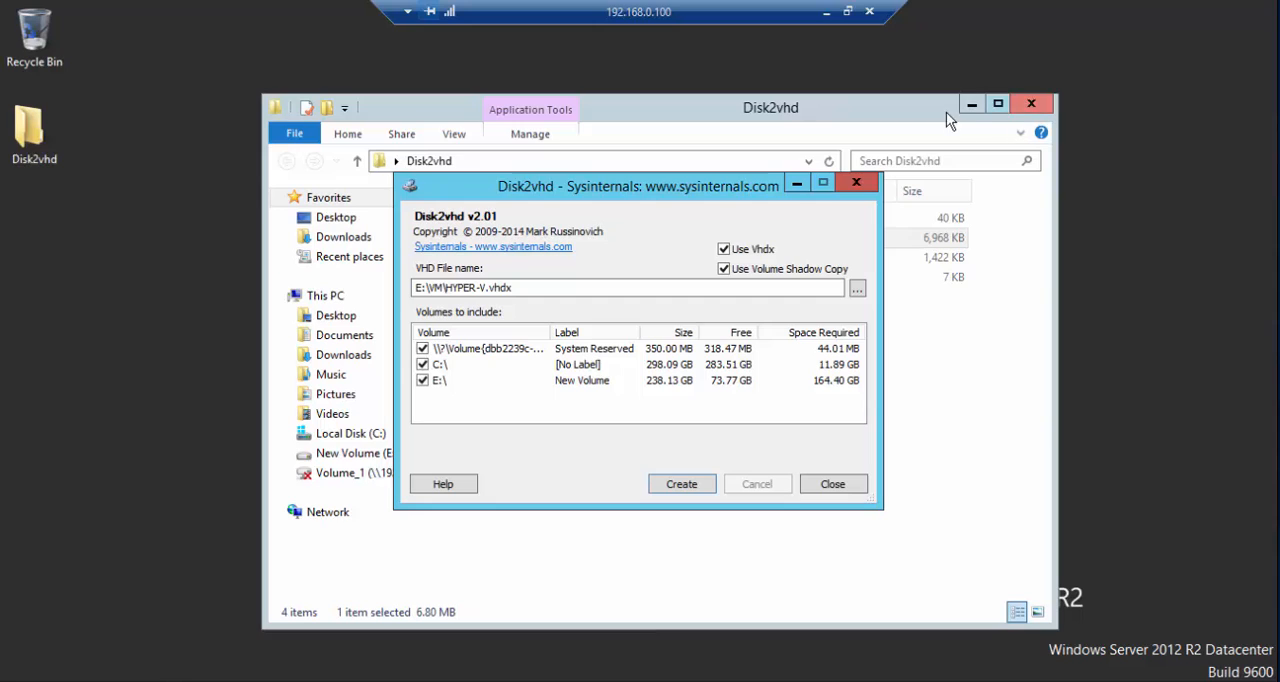
- Look at the disk2vhd-tmp application in the extracted folder and minimize the folder window
left_click(917, 109)
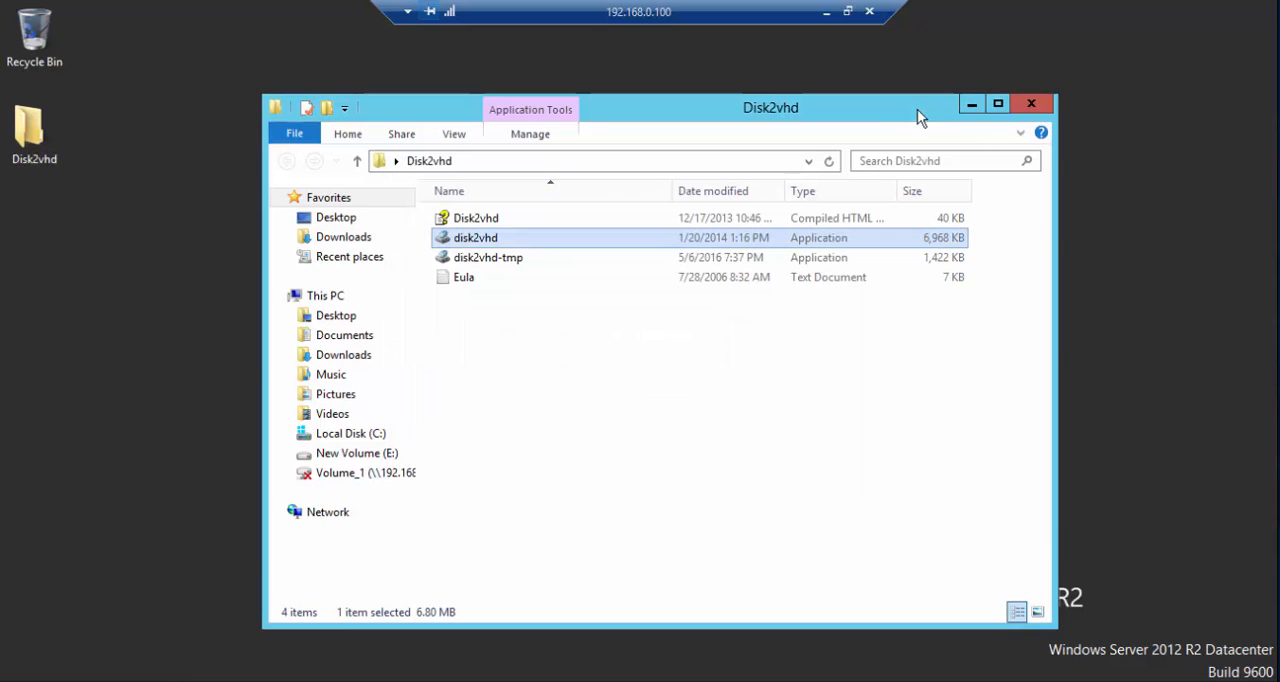
left_click(500, 260)
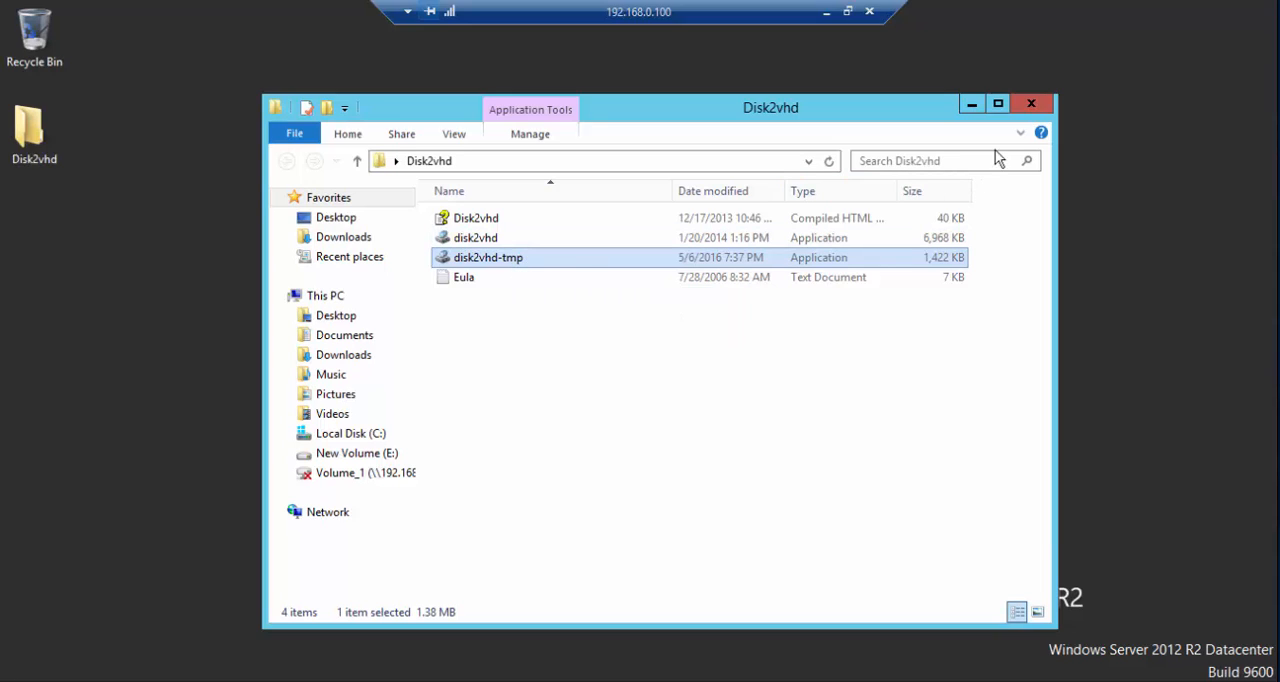
left_click(973, 104)
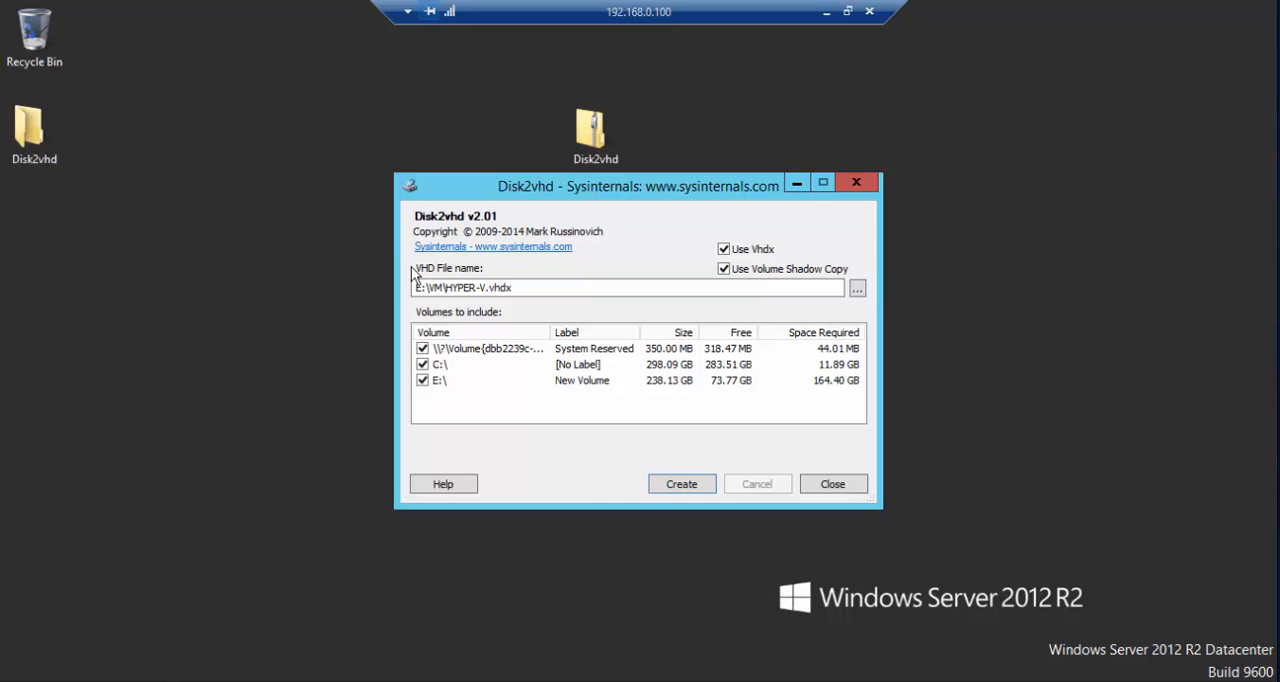
- Browse for the VHD output location, create a folder named mti on New Volume (E:) and open it
left_click(521, 288)
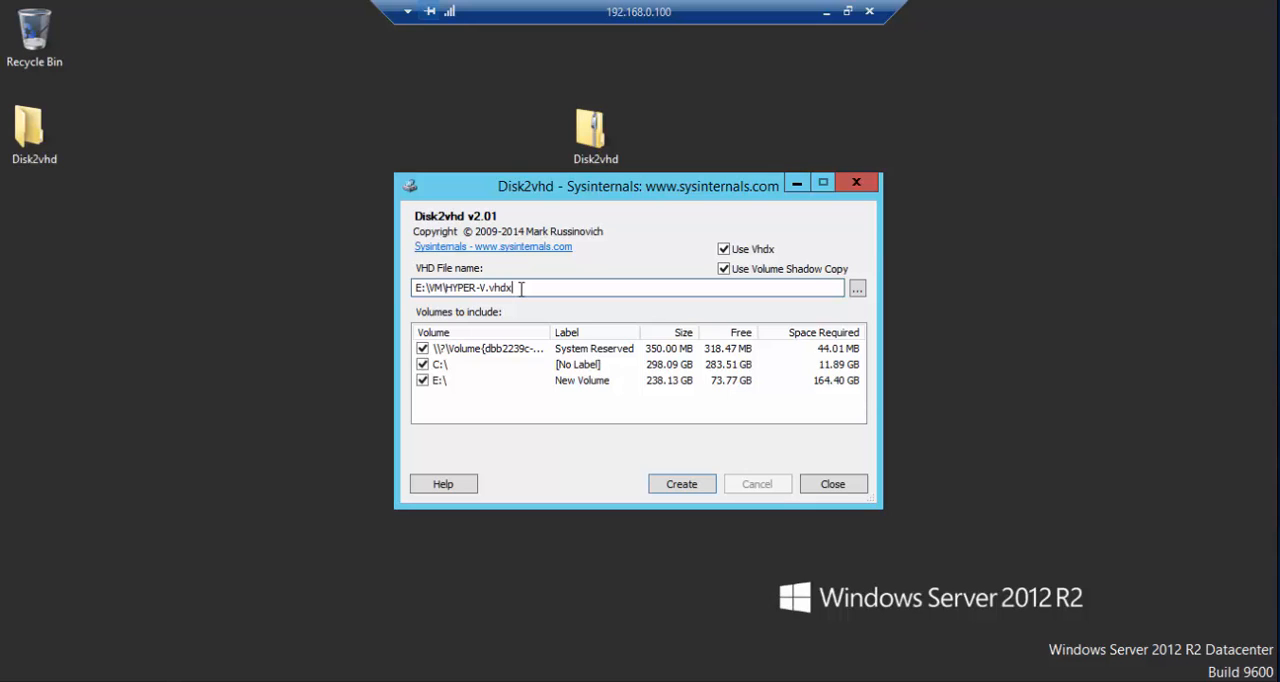
left_click(858, 289)
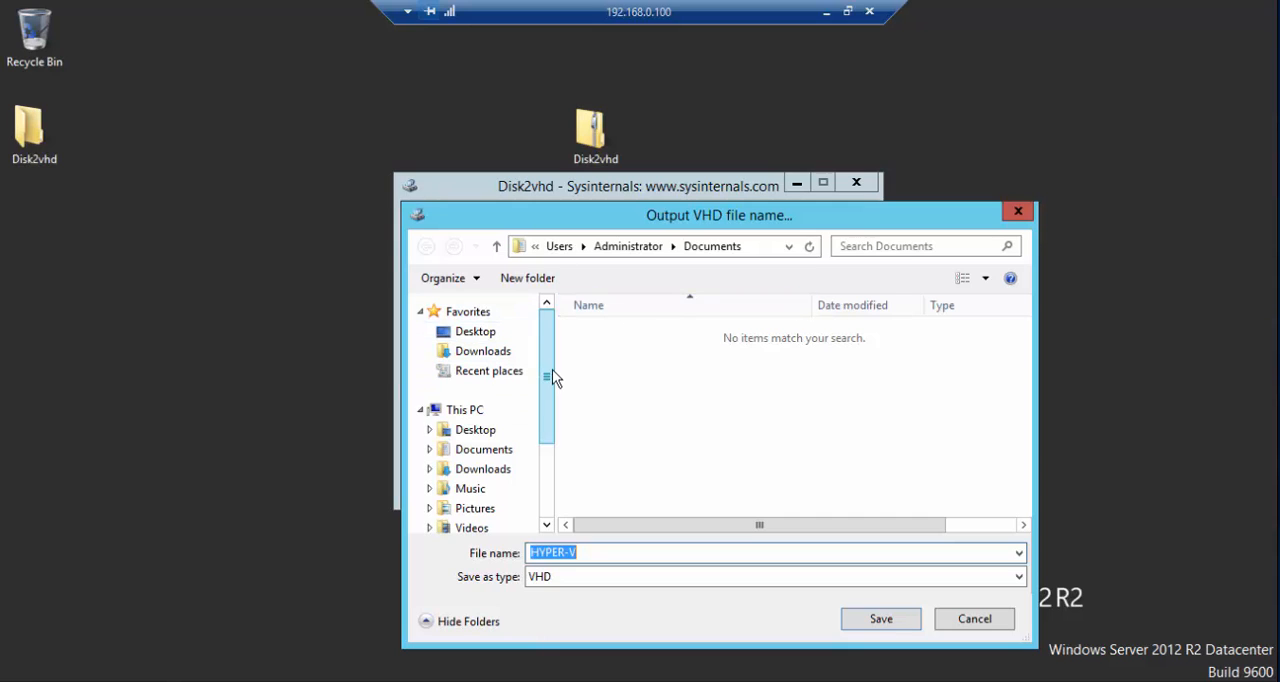
scroll(548, 457, "down", 2)
scroll(548, 457, "down", 1)
left_click(470, 442)
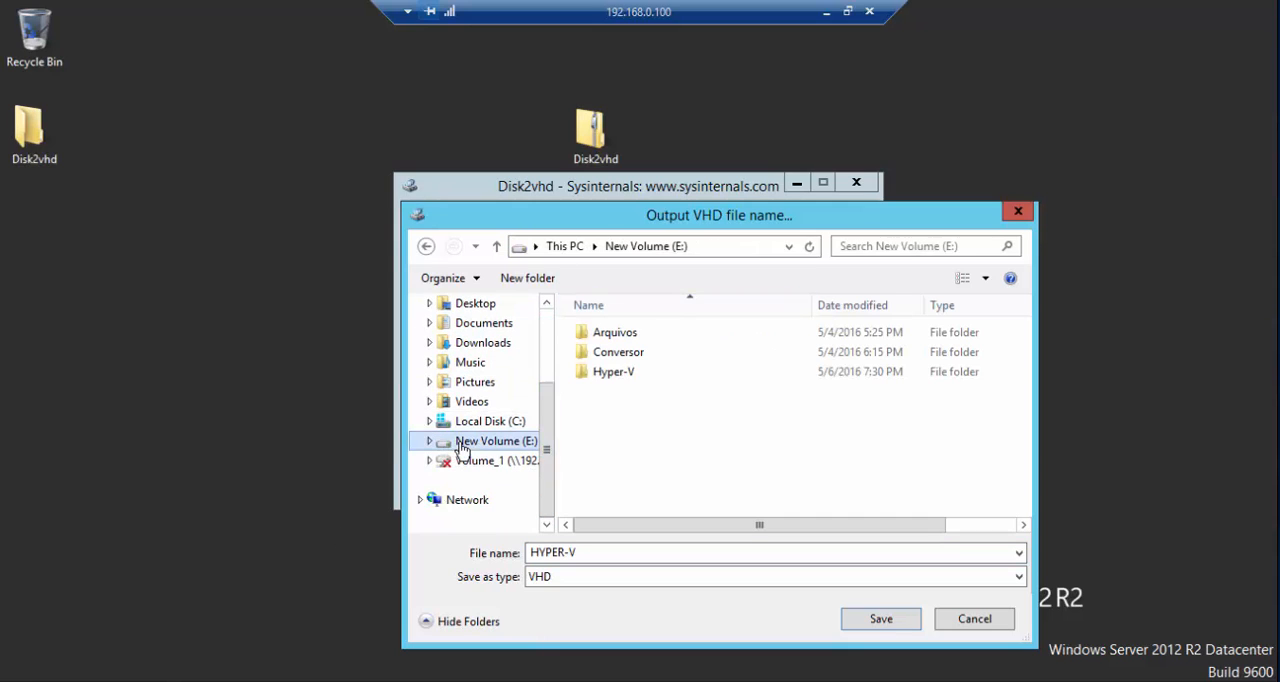
right_click(642, 409)
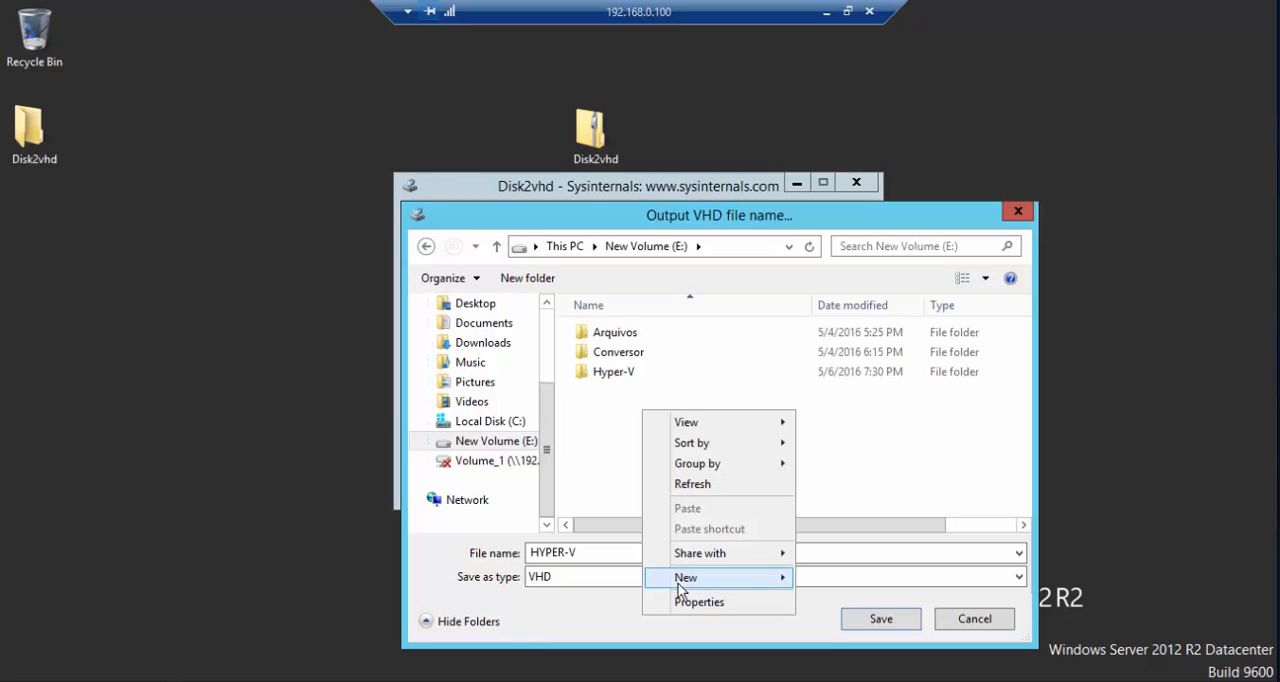
mouse_move(700, 578)
left_click(830, 578)
type("mti")
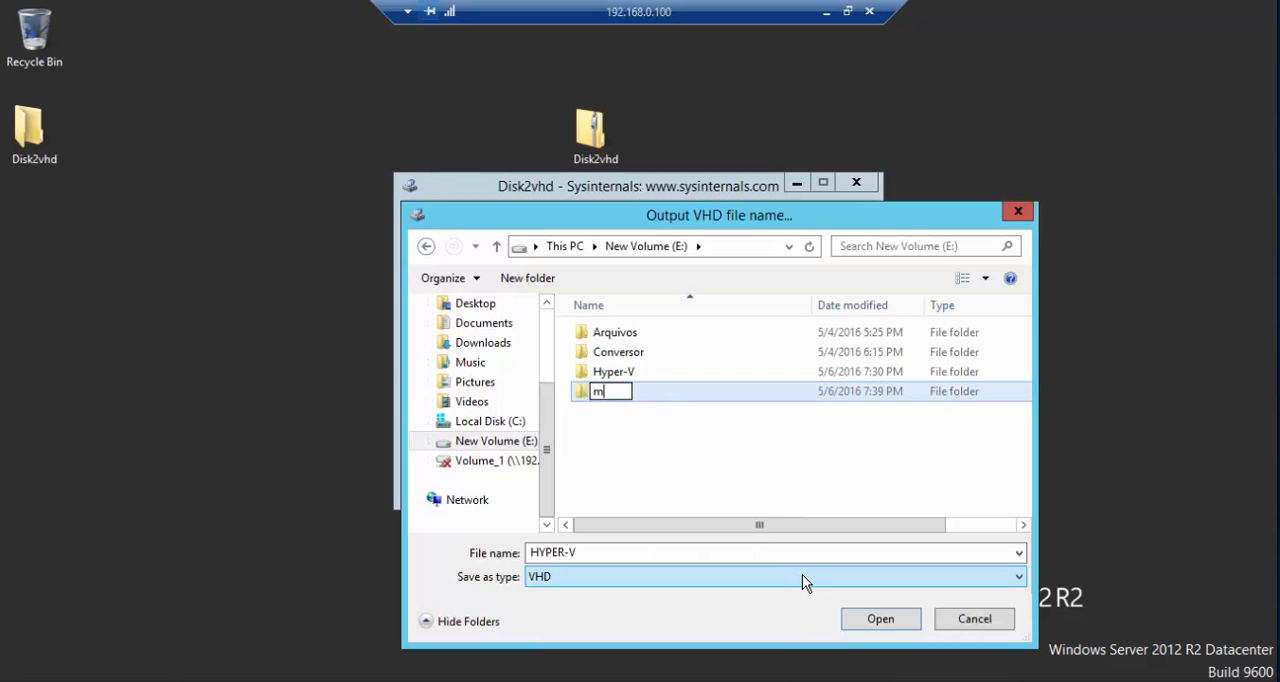
key("Return")
key("Return")
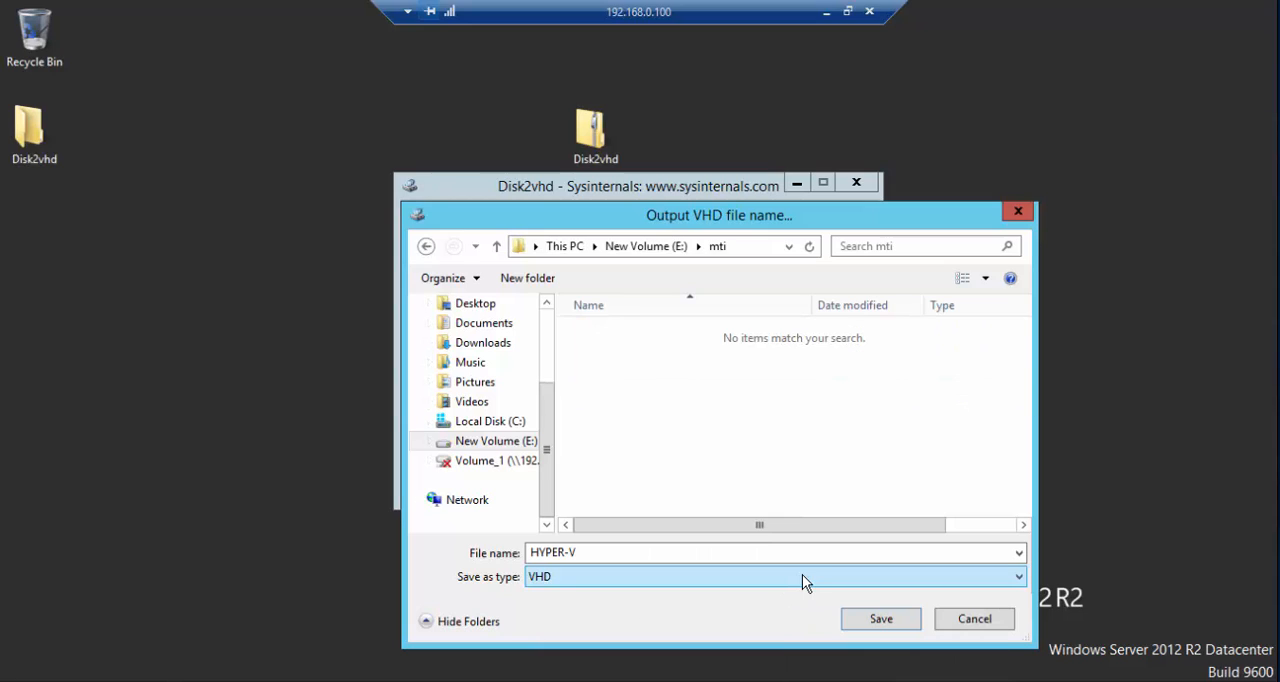
- Name the output file HYPER-V-mti, set its type to VHDX and save the choice
left_click(669, 553)
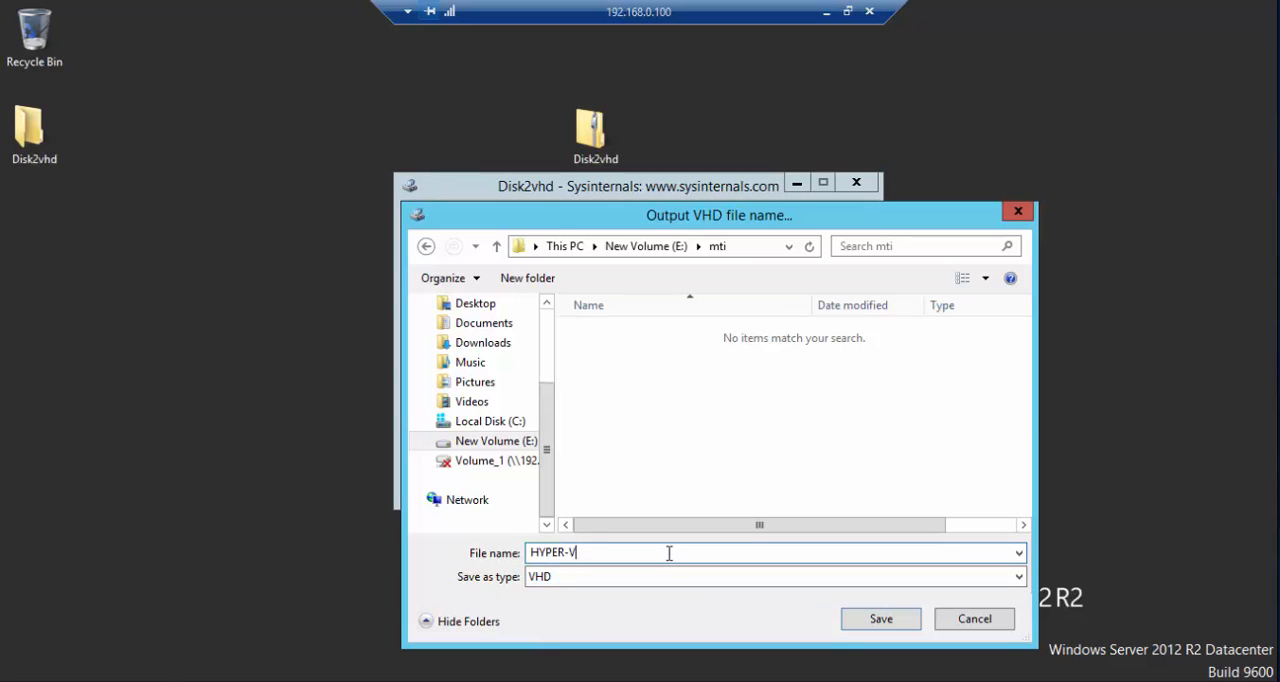
type("-mti")
left_click(670, 577)
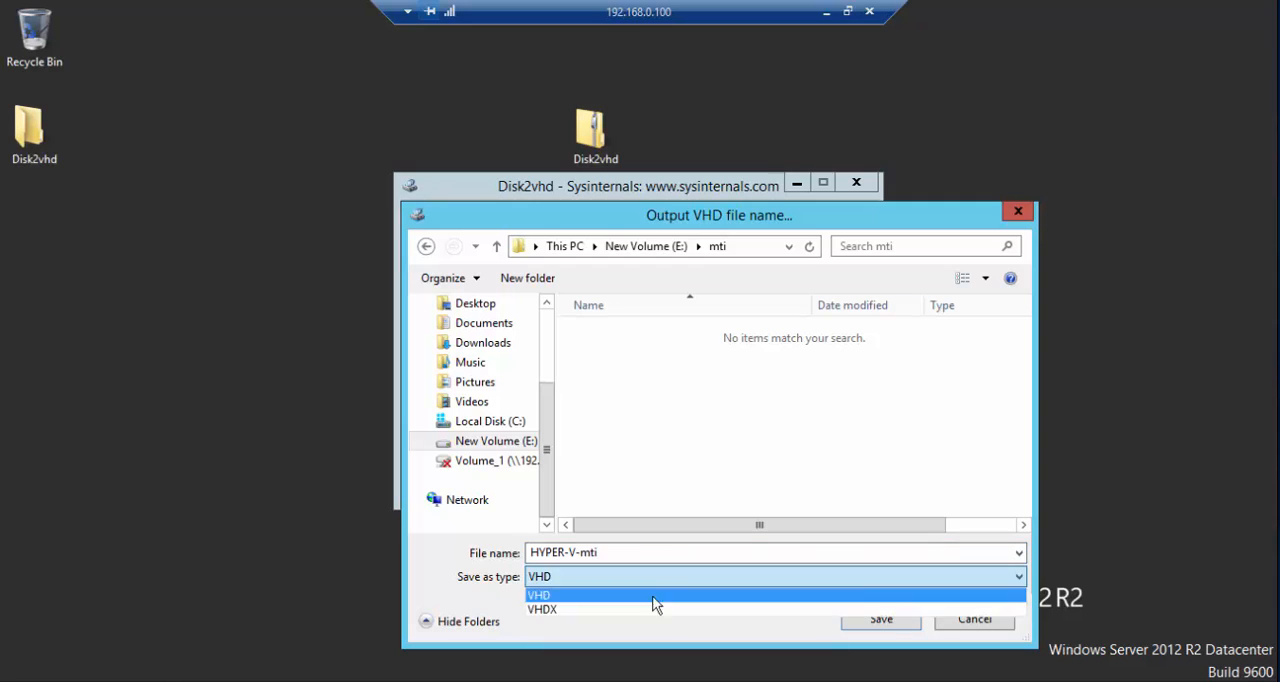
left_click(642, 602)
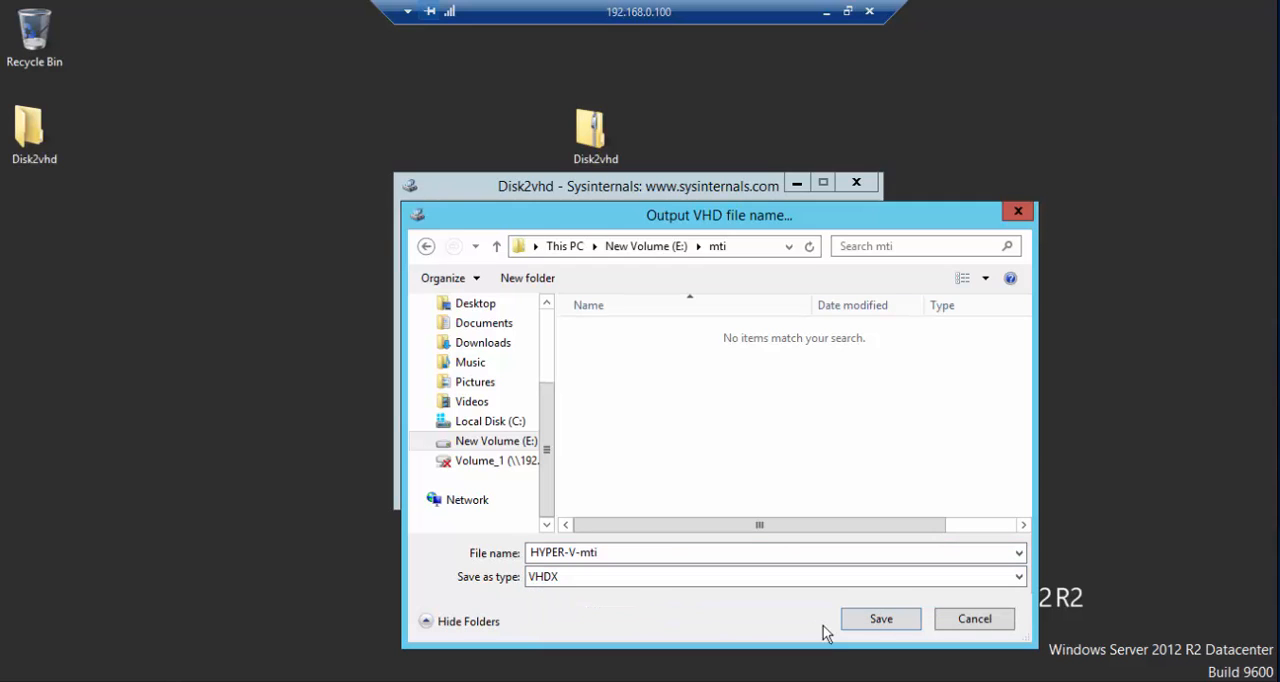
left_click(876, 616)
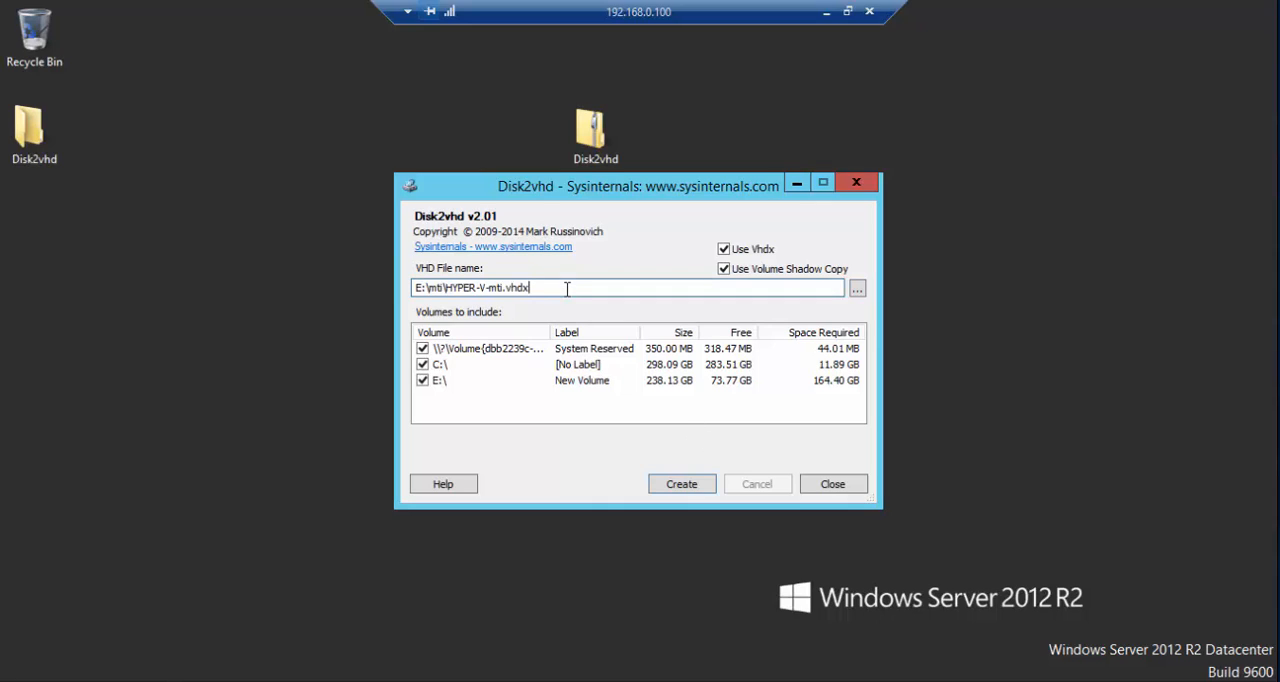
- Review the full output path in the VHD file name field
key("Left")
key("Left")
key("Left")
key("Left")
key("Left")
key("Left")
key("Left")
key("Left")
key("Left")
key("Left")
key("Left")
key("Left")
key("Left")
key("Left")
key("Left")
key("Left")
key("Left")
key("Left")
key("Left")
key("Left")
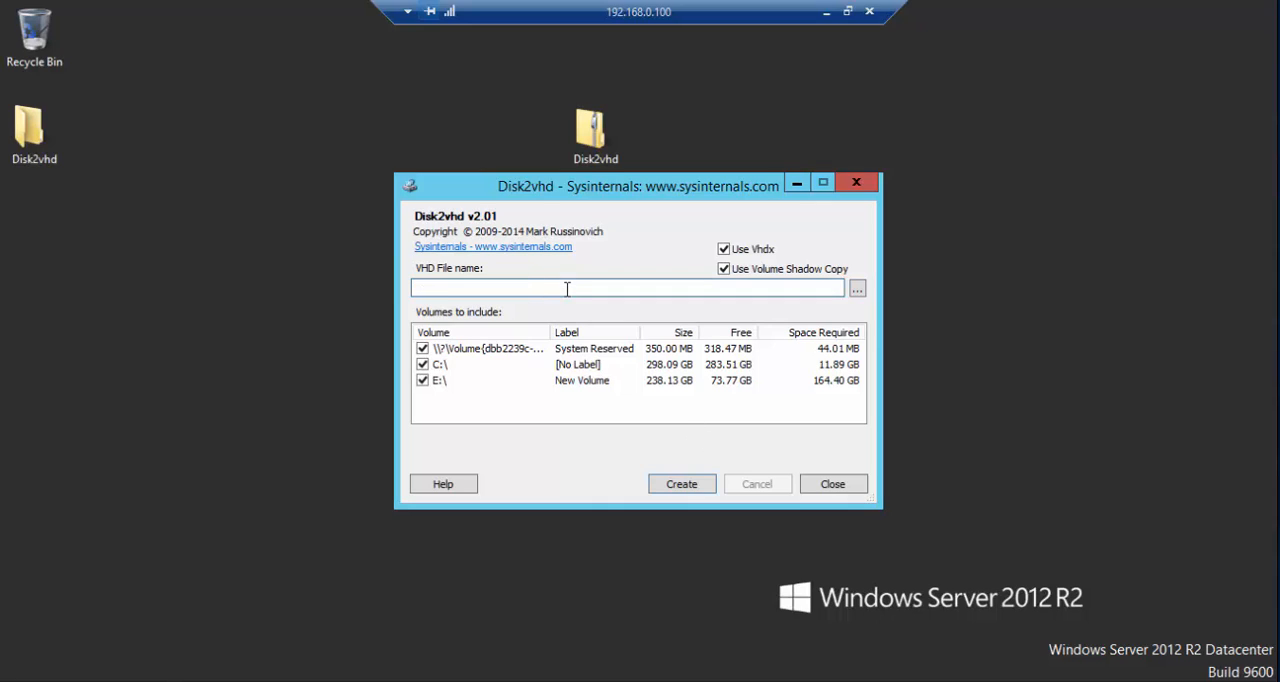
key("Right")
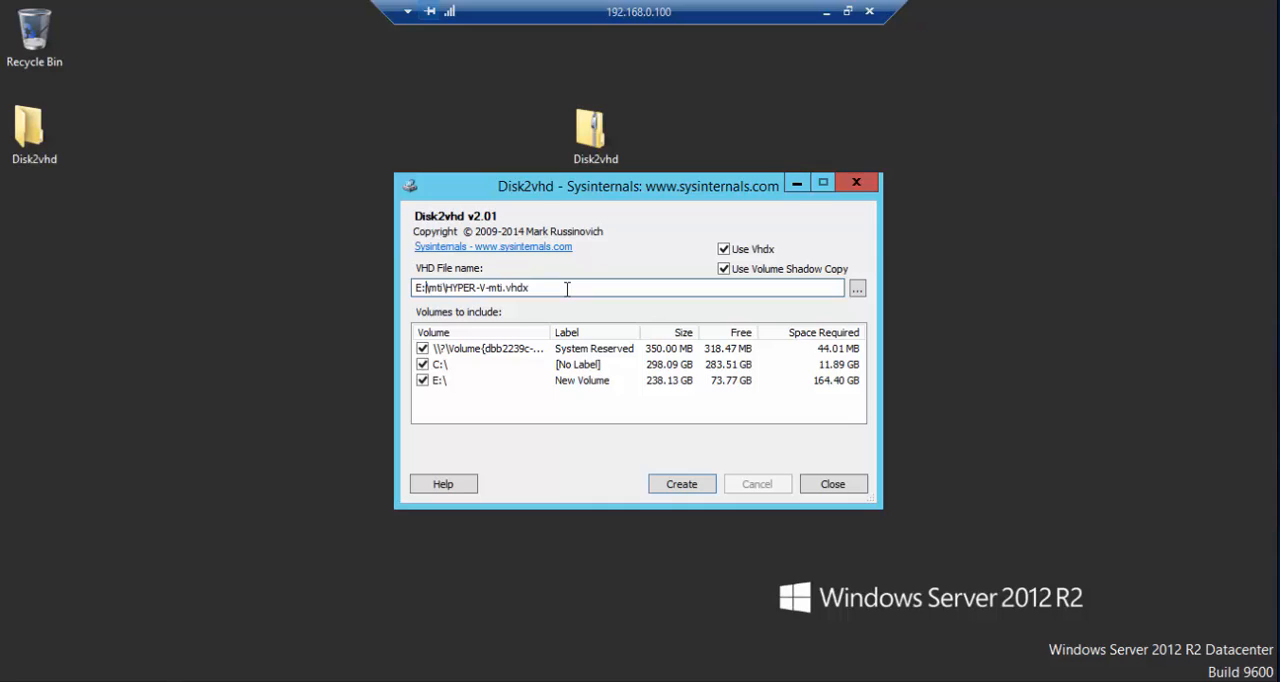
key("Right")
key("Right")
key("Right")
key("Right")
key("Right")
key("Right")
key("Right")
key("Right")
key("Right")
key("Right")
key("Right")
key("Right")
key("Right")
key("Right")
key("Right")
key("Right")
key("Right")
- Exclude the E:\ volume and widen the Volume and Label columns to inspect the System Reserved and C:\ entries
left_click(422, 381)
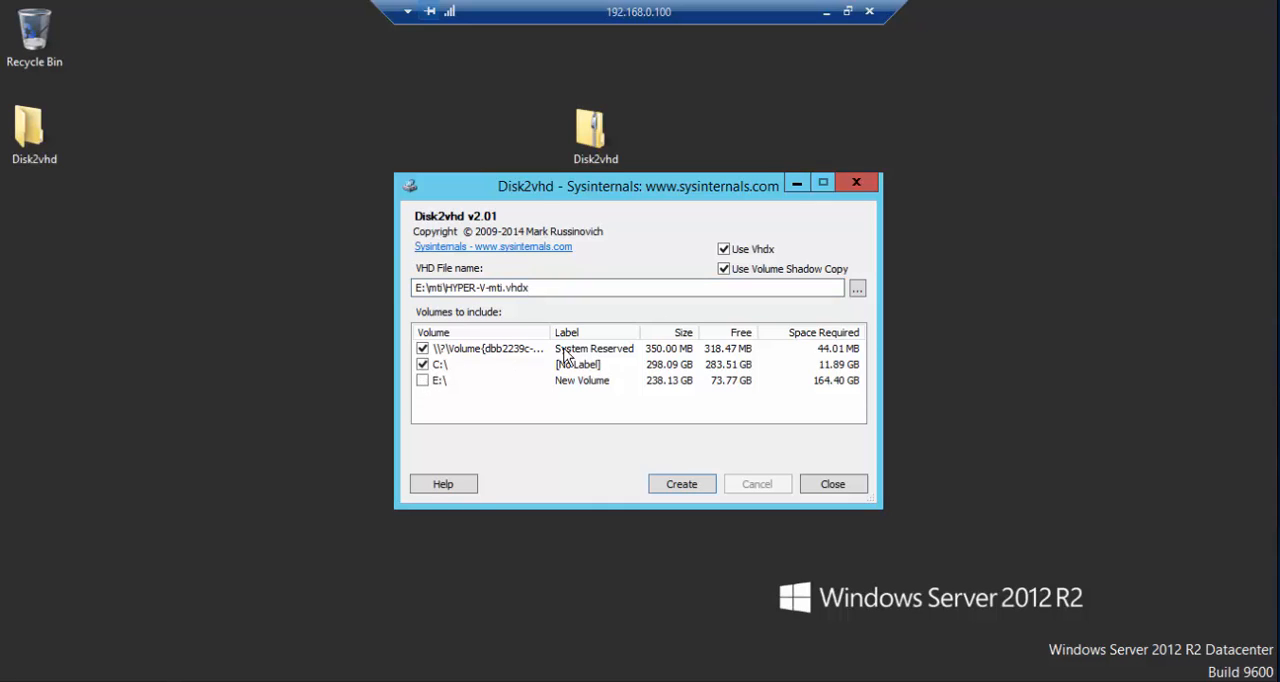
left_click_drag(553, 328, 593, 328)
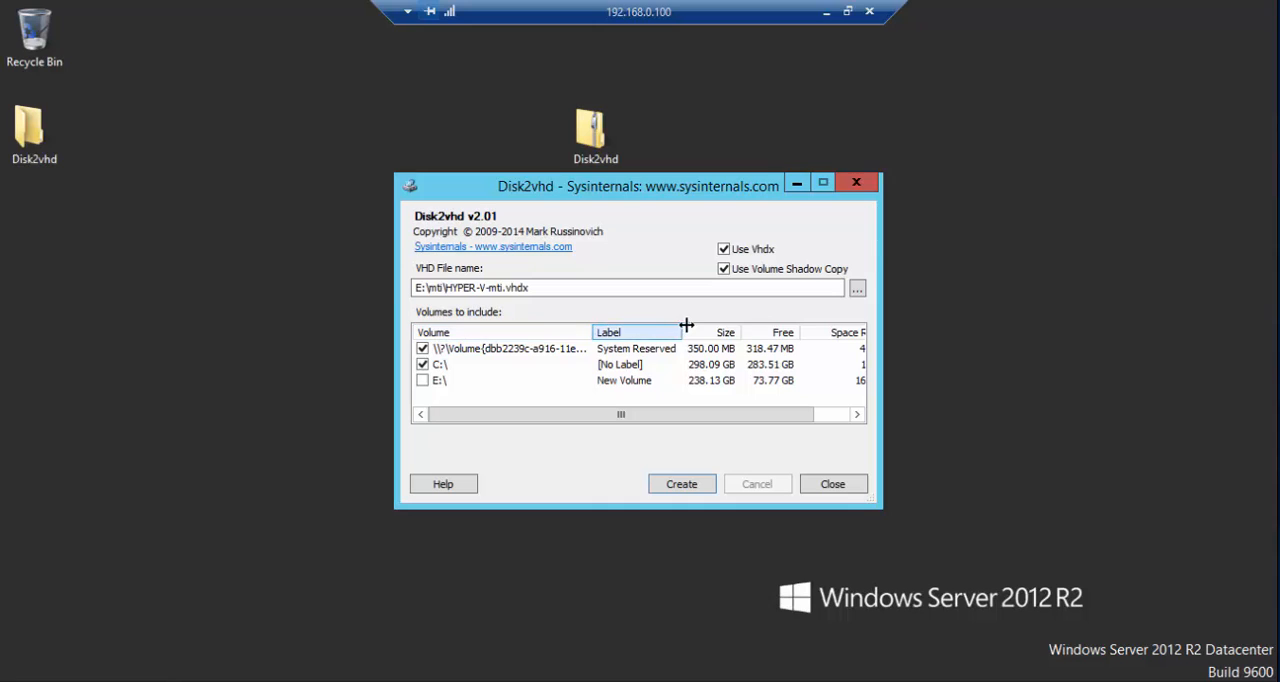
left_click_drag(683, 325, 760, 327)
left_click(641, 355)
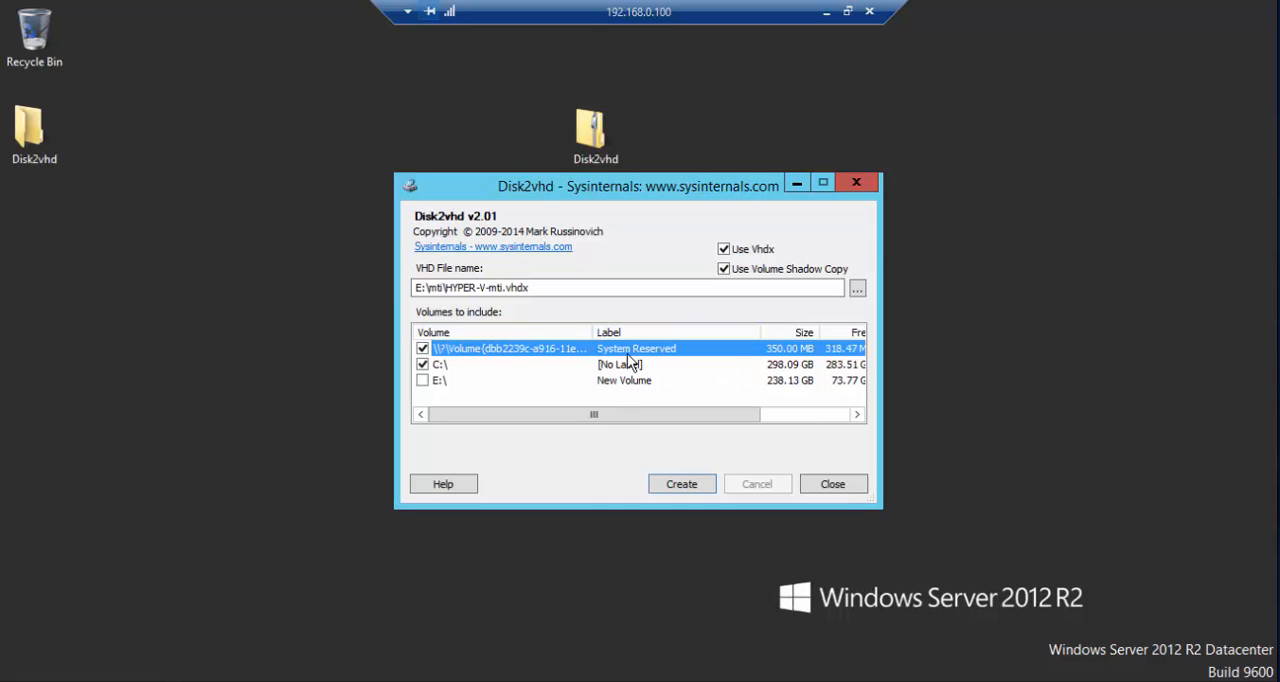
left_click(618, 365)
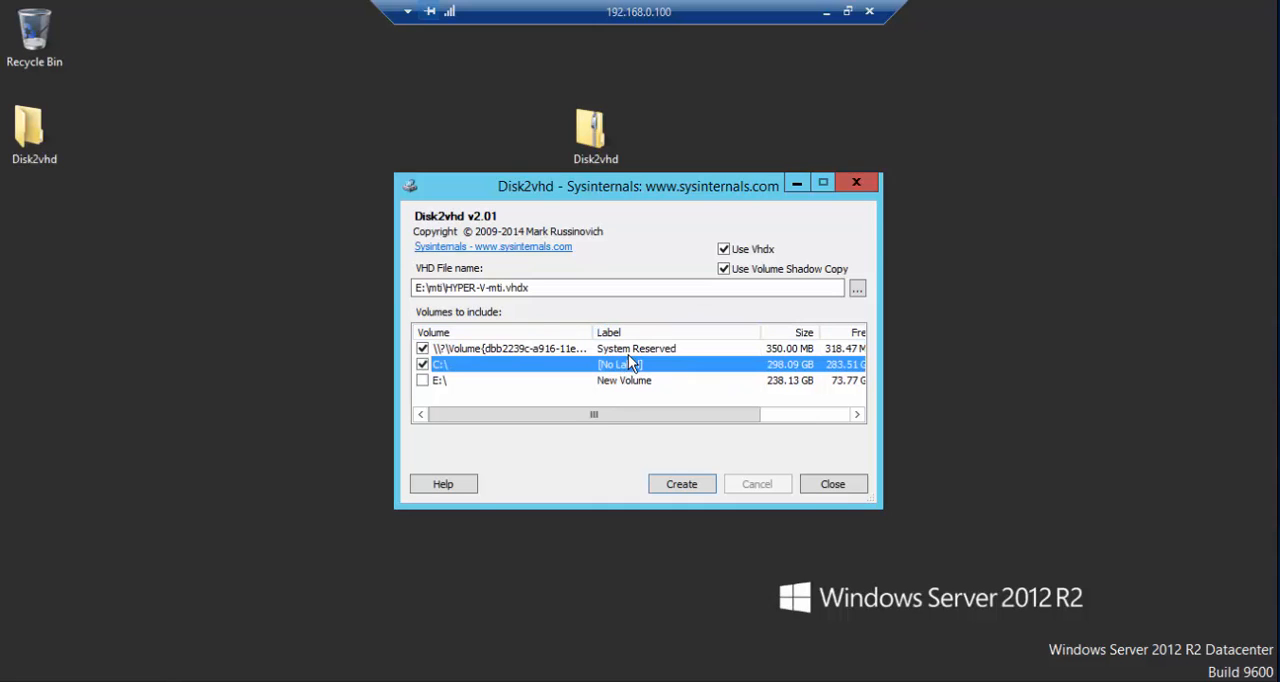
- Narrow the volume list columns to check the space required, and start creating the VHDX from System Reserved and C:\
left_click_drag(594, 331, 500, 322)
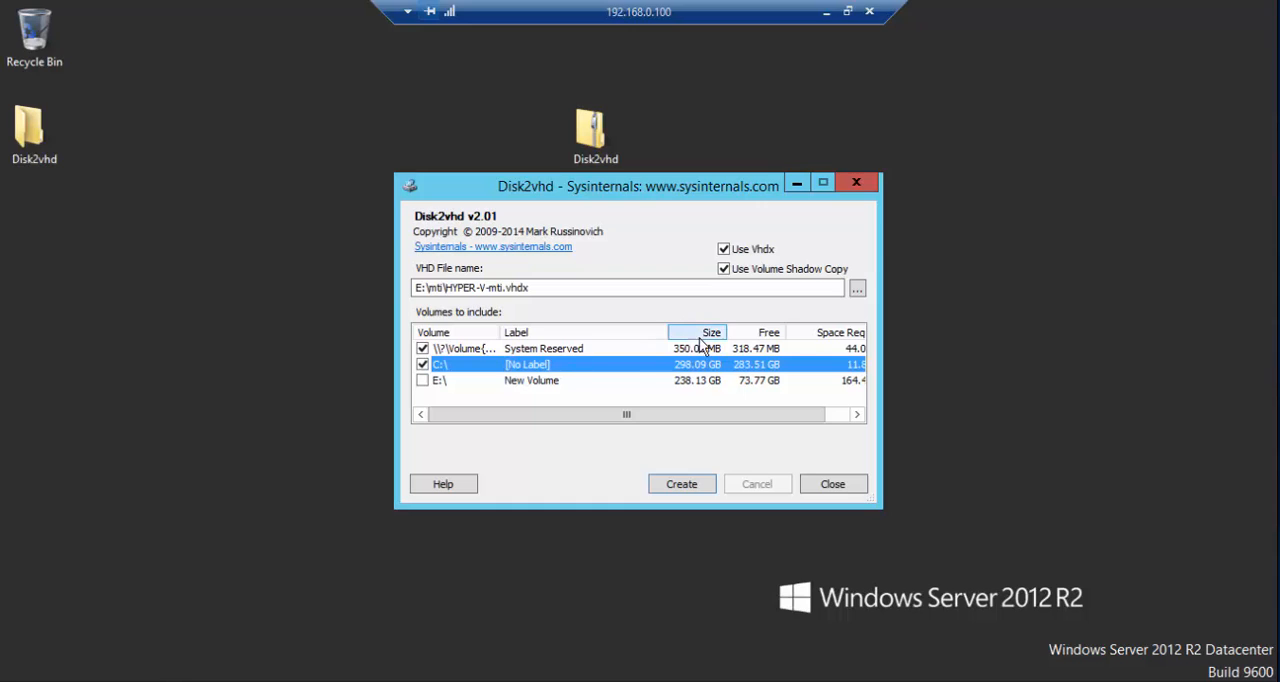
left_click_drag(661, 335, 622, 332)
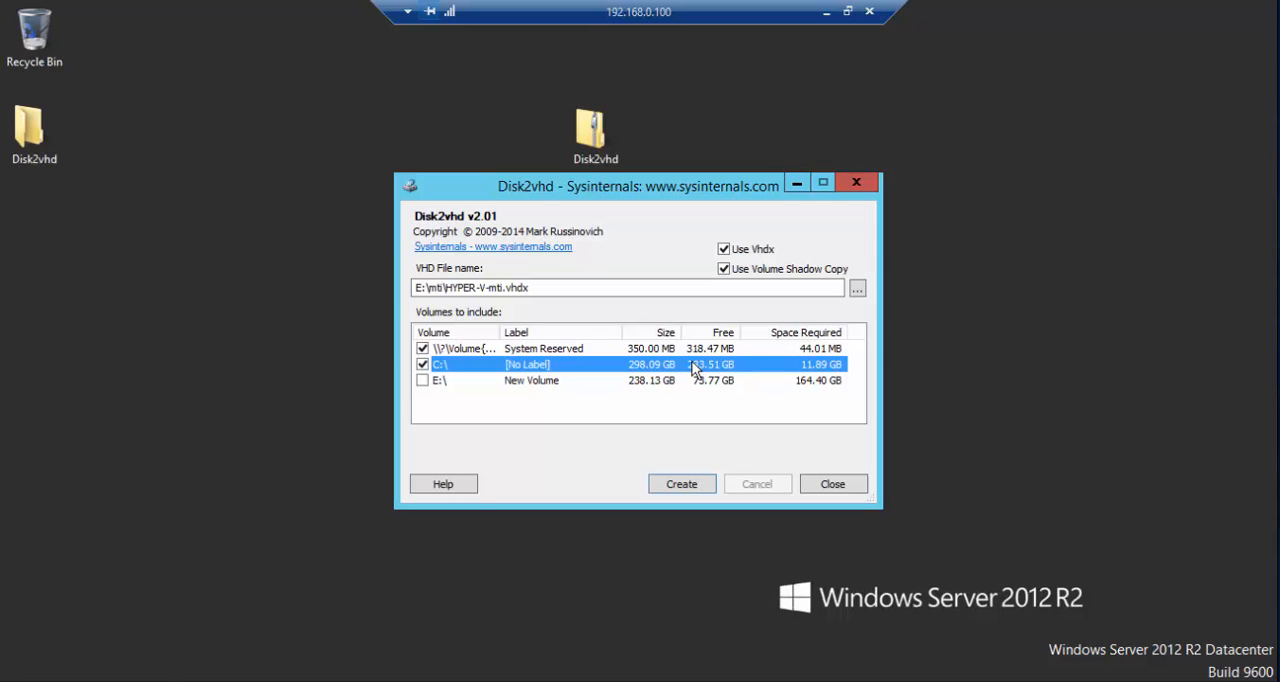
left_click(796, 350)
left_click(797, 366)
left_click(681, 487)
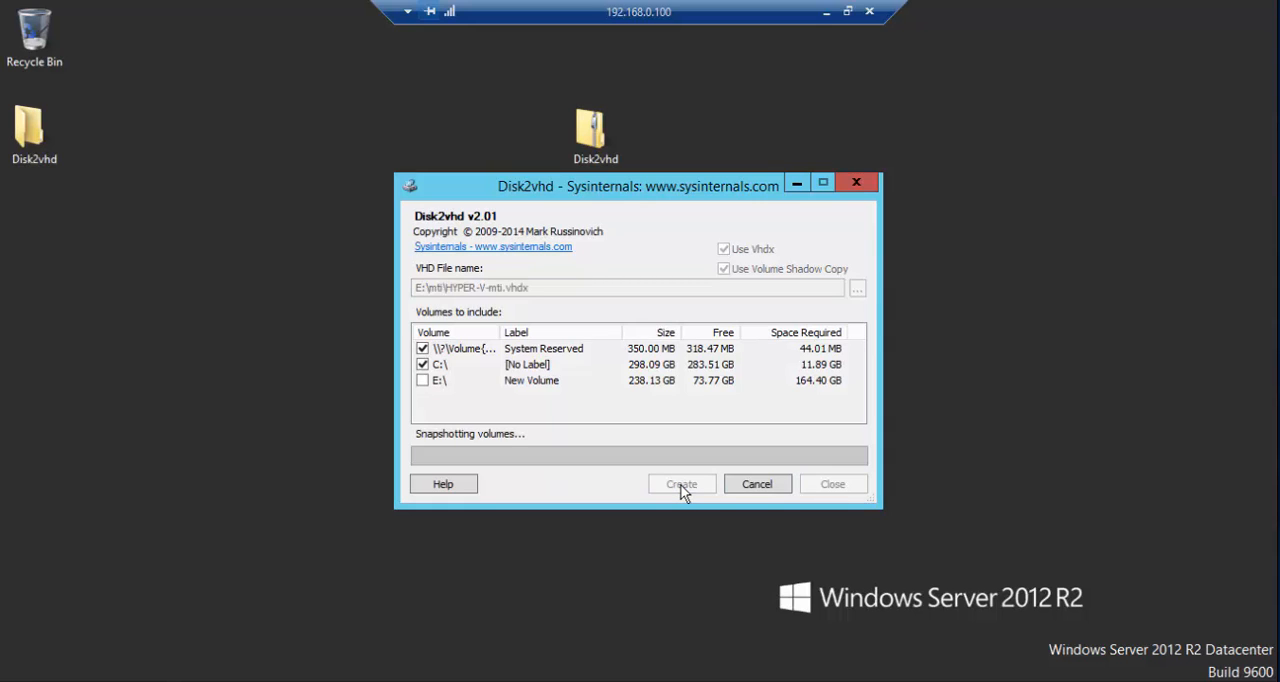
- Browse from This PC to the Hyper-V folder on New Volume (E:) in File Explorer
left_click(267, 681)
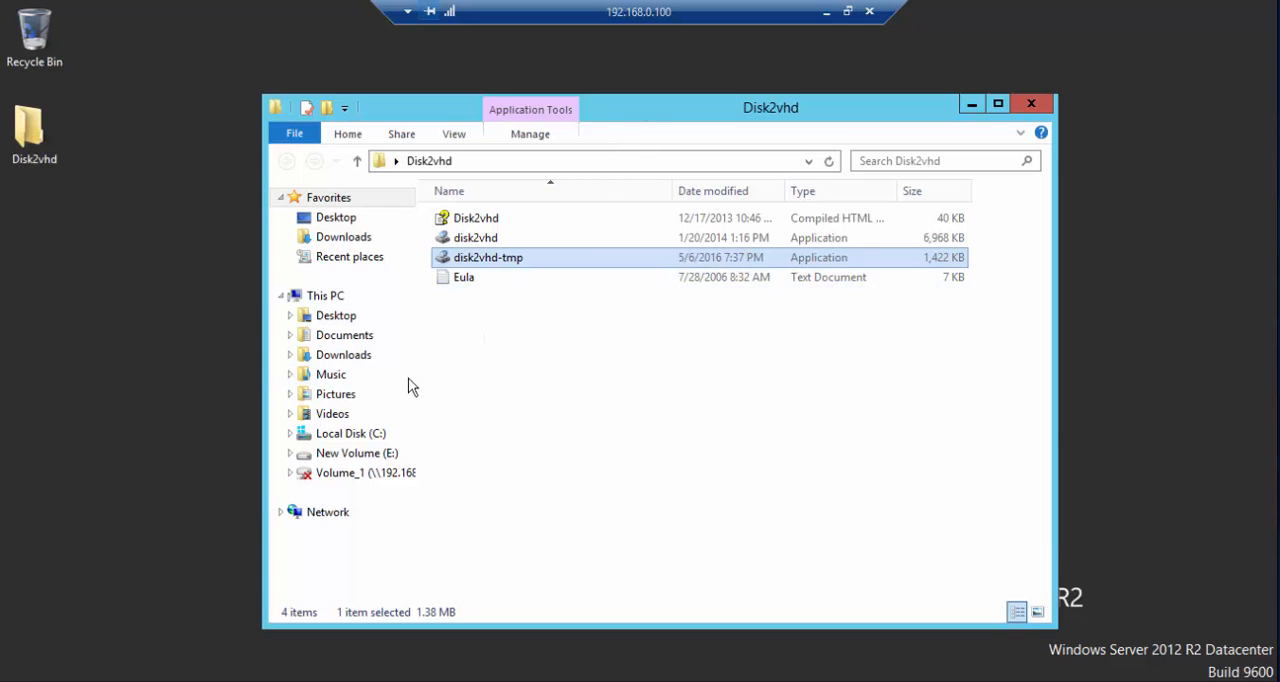
left_click(3, 680)
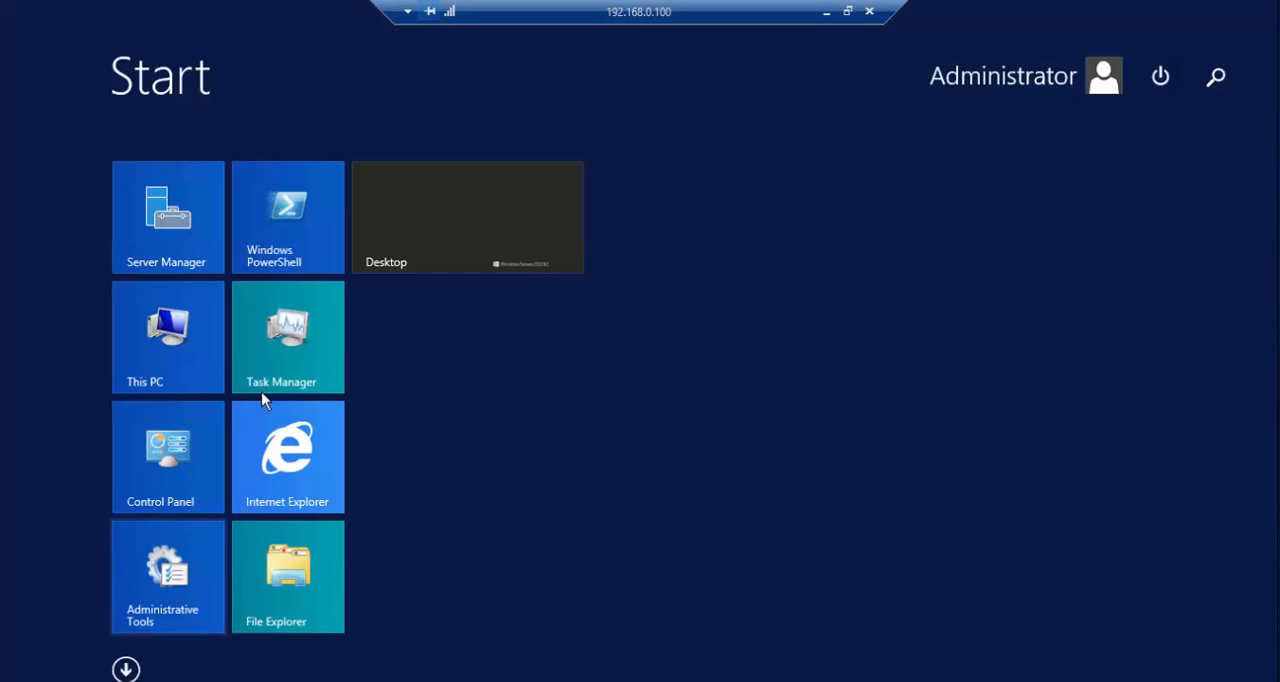
left_click(166, 335)
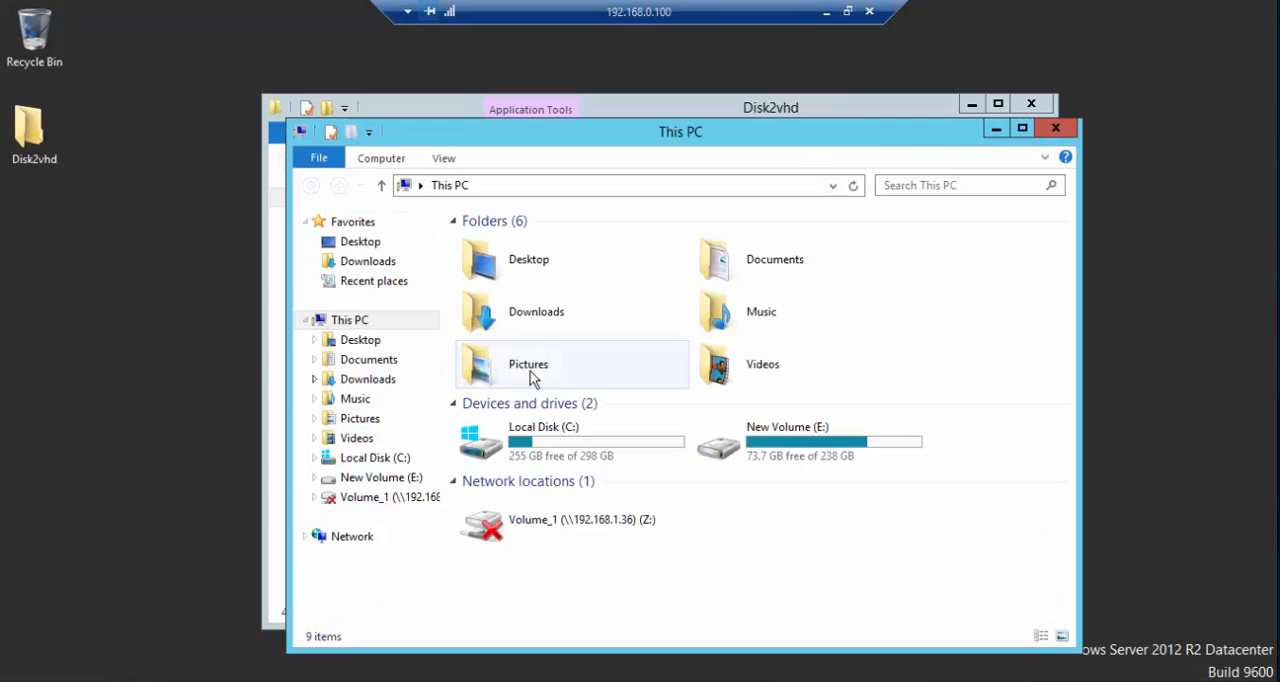
double_click(743, 445)
double_click(537, 289)
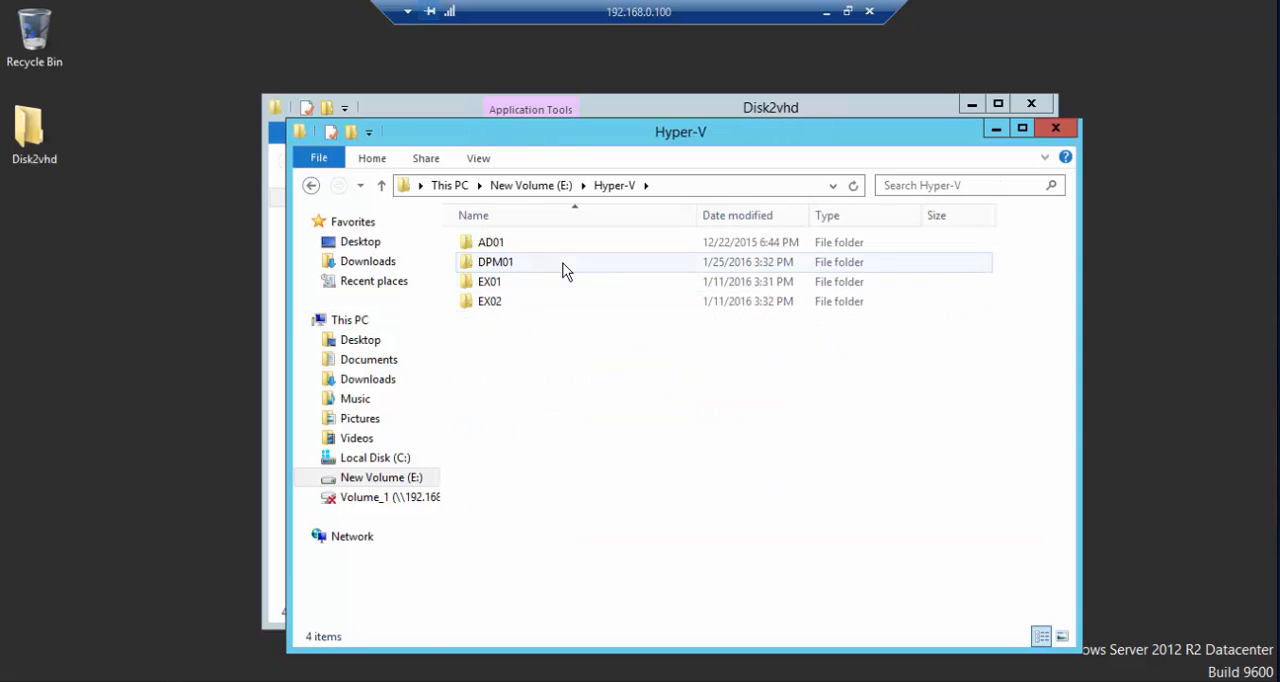
- Open the mti folder on New Volume (E:) and select both virtual disk files
left_click(311, 186)
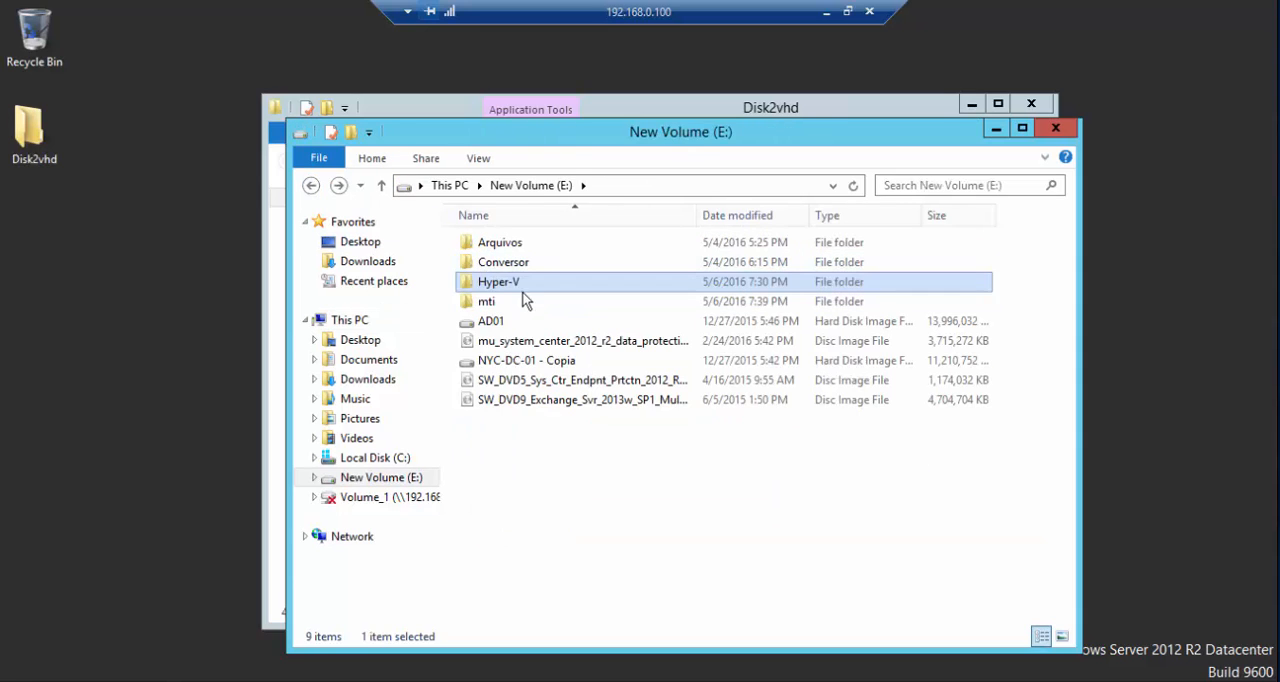
double_click(492, 301)
key("ctrl+a")
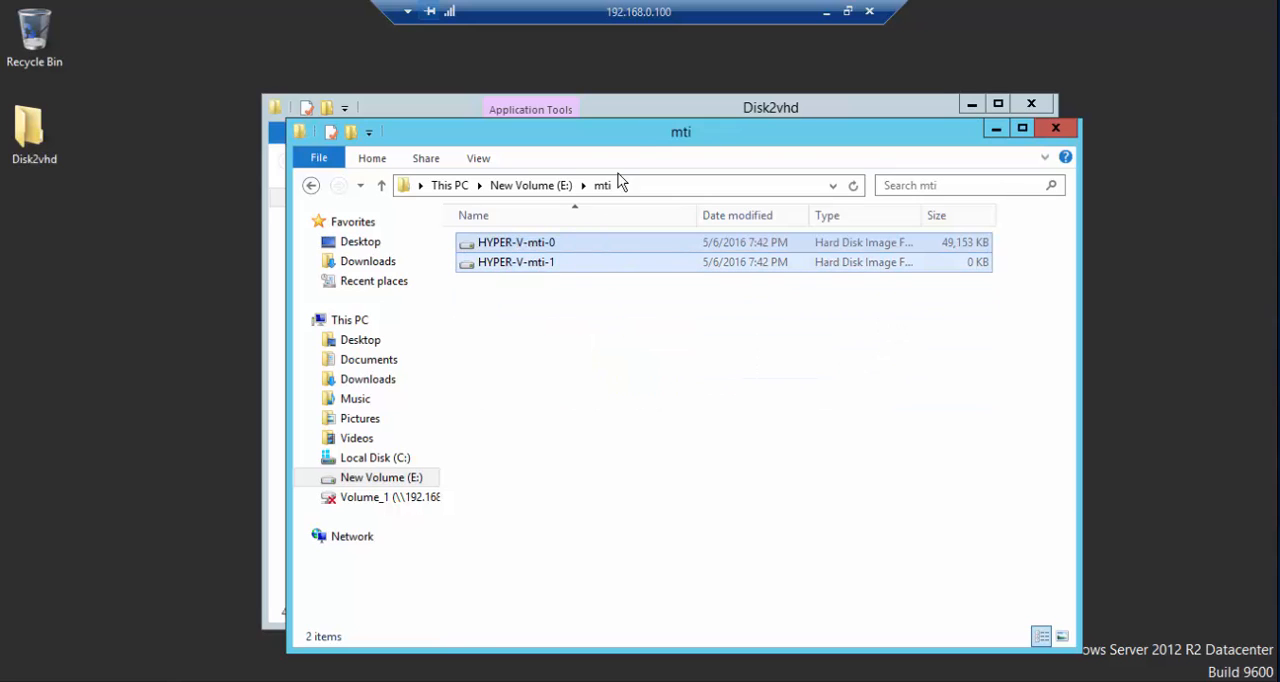
- Move the mti folder window aside and close the Disk2vhd folder window
left_click_drag(694, 135, 934, 143)
left_click(764, 102)
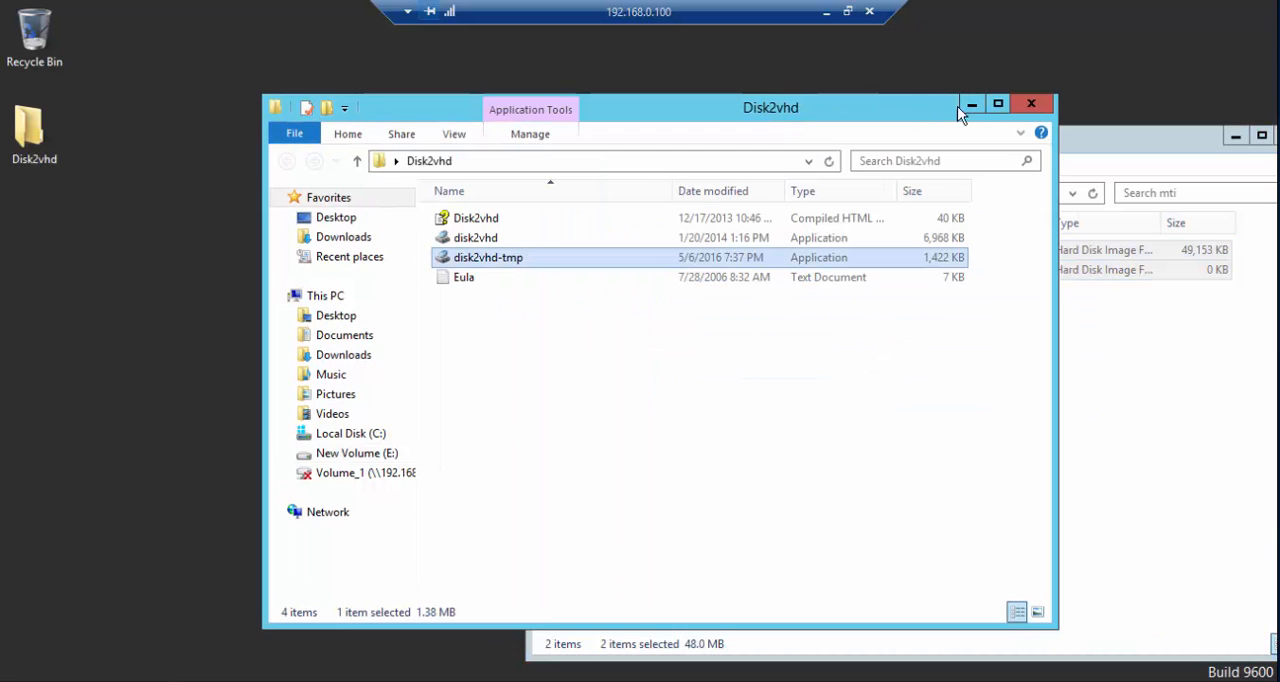
left_click(1031, 103)
- Examine the HYPER-V-mti-0 and HYPER-V-mti-1 disk files alongside the Disk2vhd copy progress
left_click(787, 253)
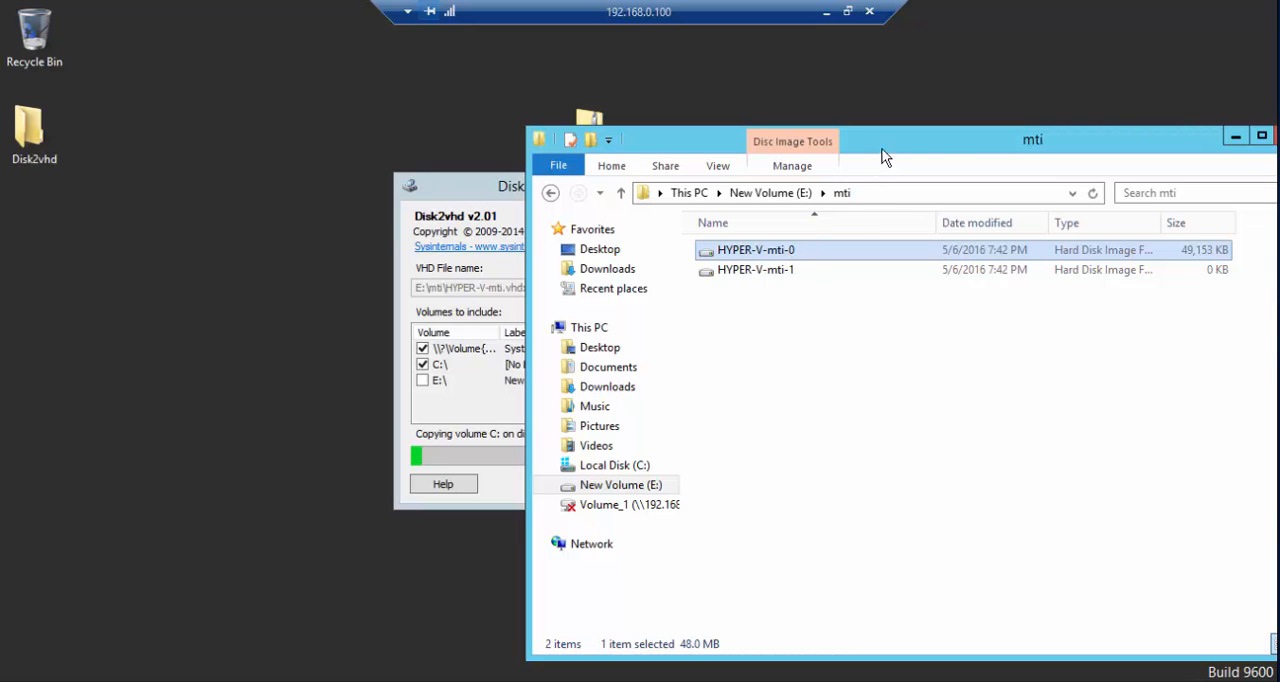
left_click_drag(882, 148, 960, 139)
left_click(925, 260)
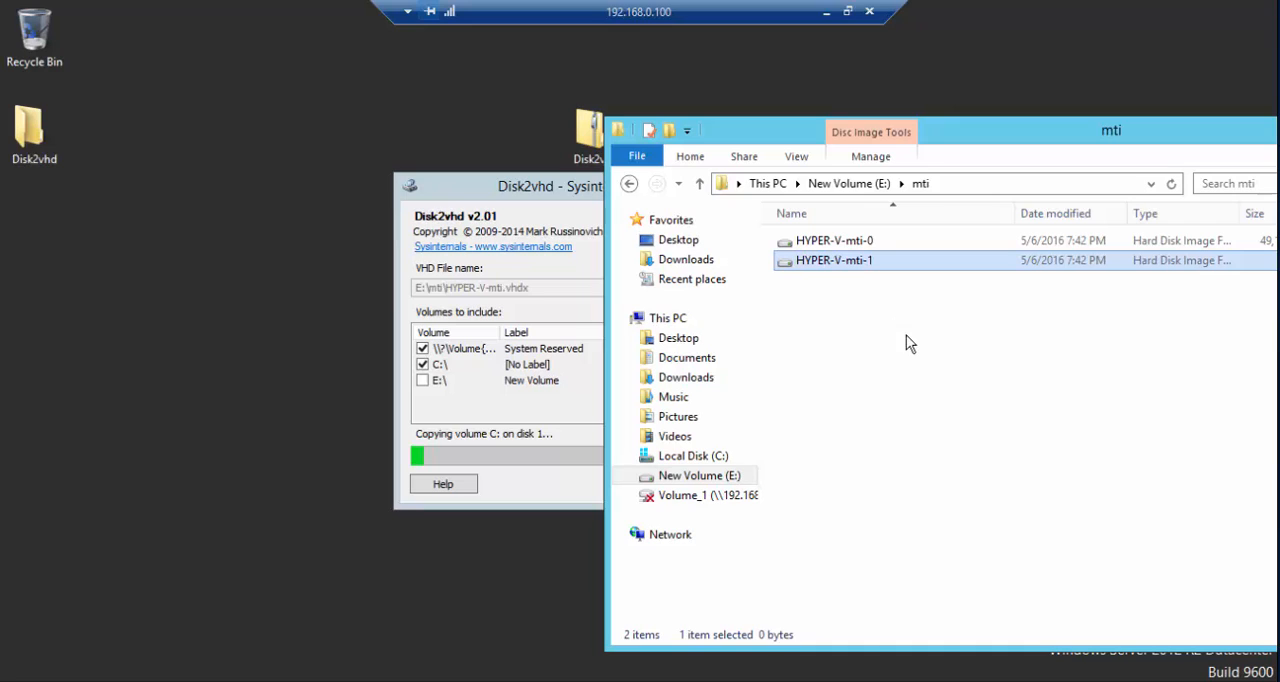
left_click_drag(908, 340, 816, 230)
left_click(847, 282)
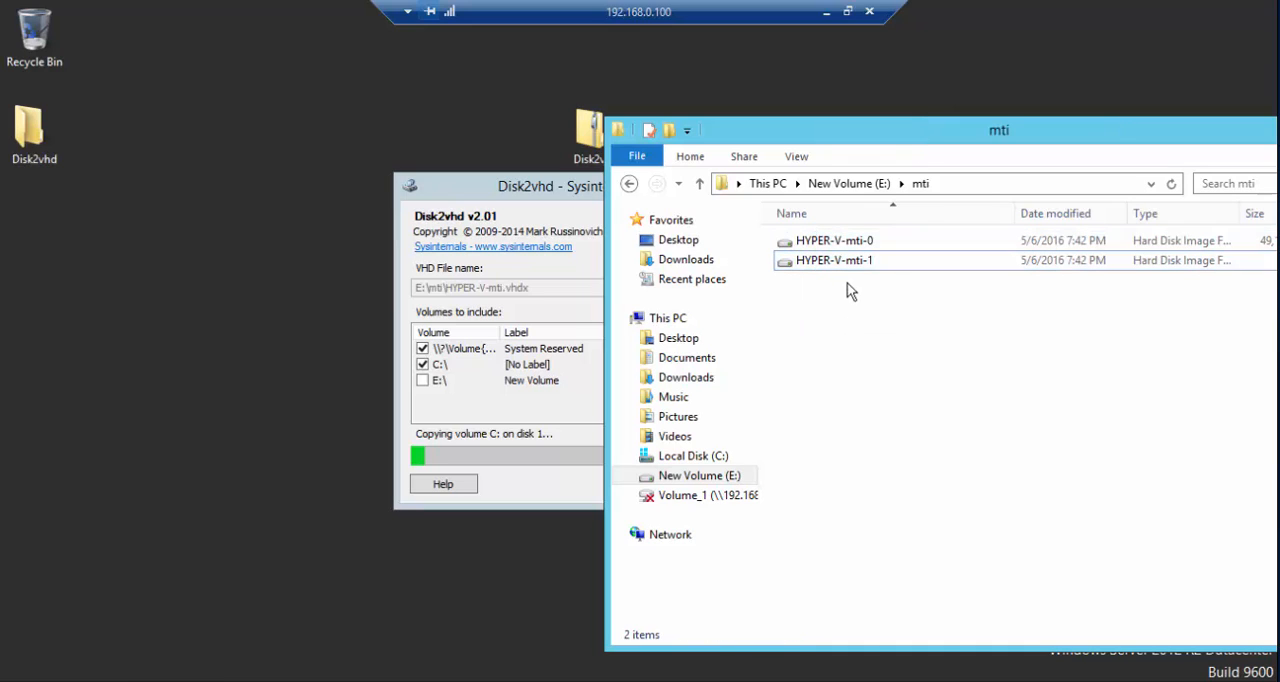
left_click(847, 266)
left_click_drag(996, 131, 820, 90)
- View the server's basic system information from the This PC properties, and close the System window
key("super")
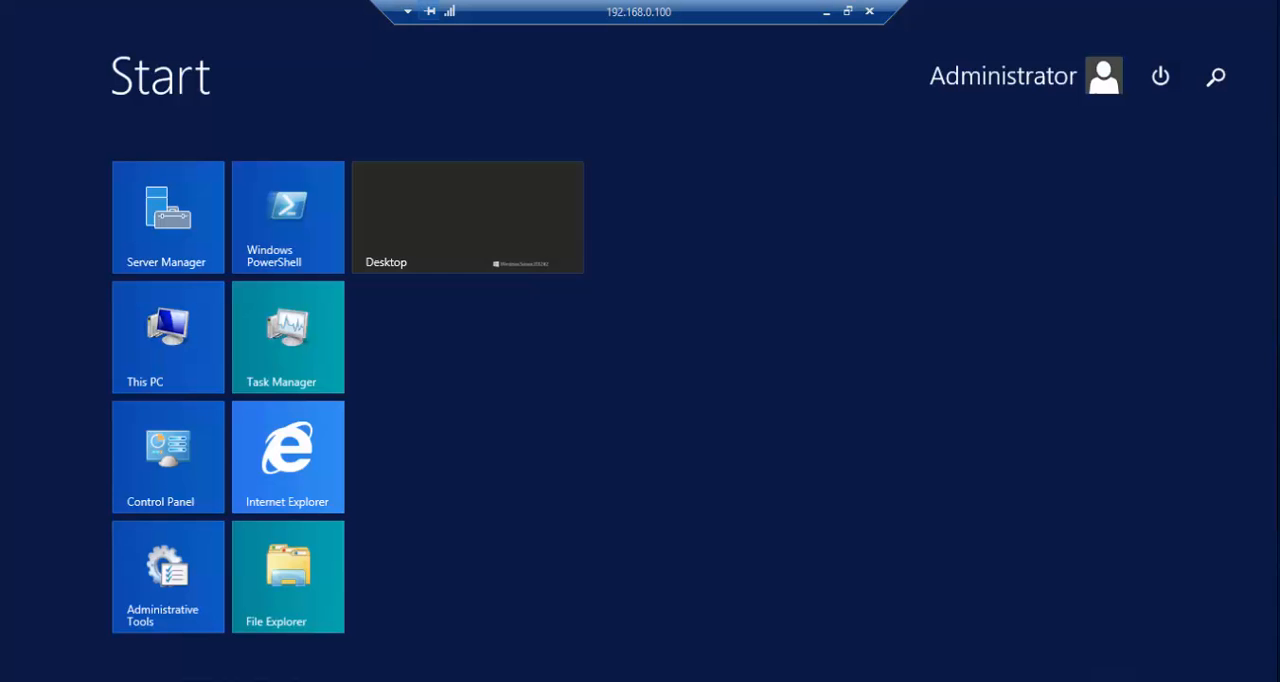
right_click(152, 366)
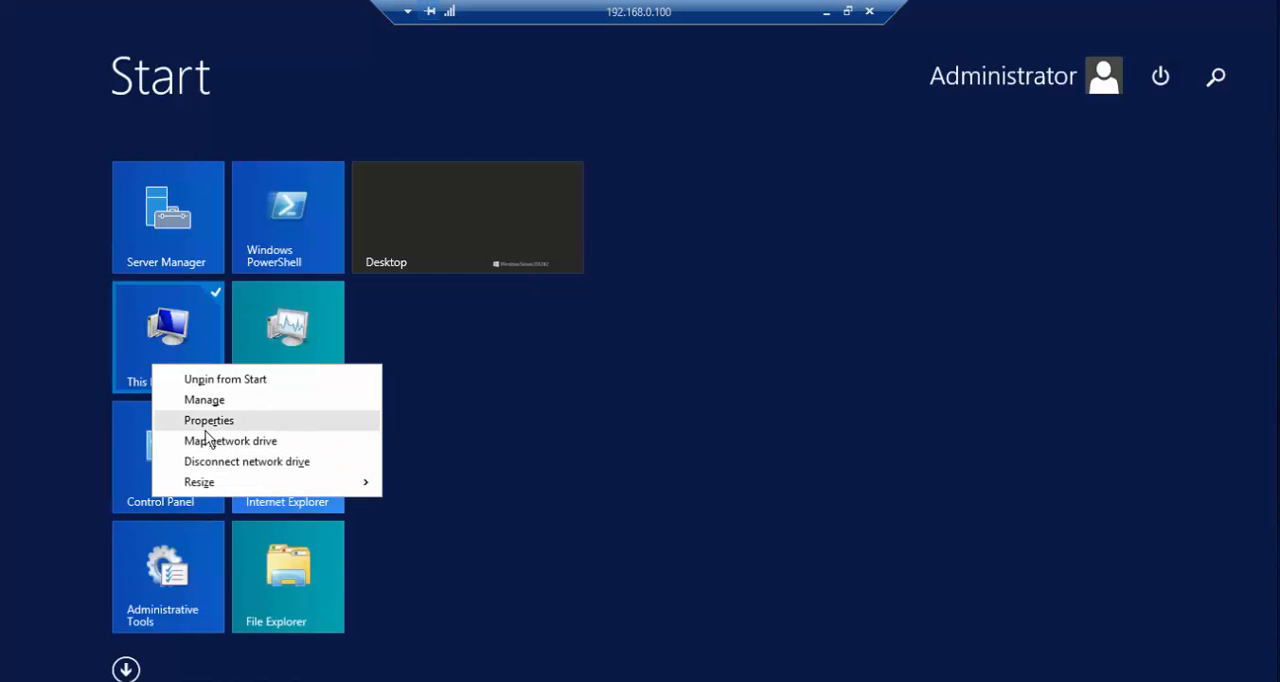
key("super")
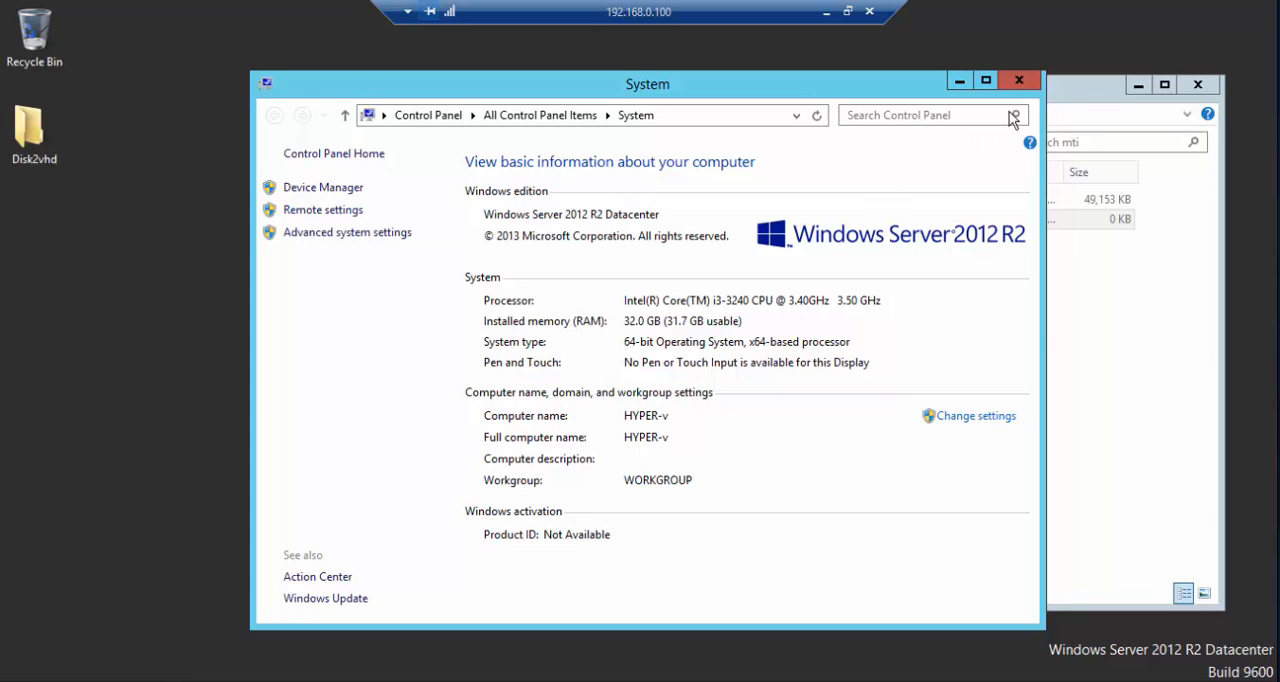
left_click(1030, 80)
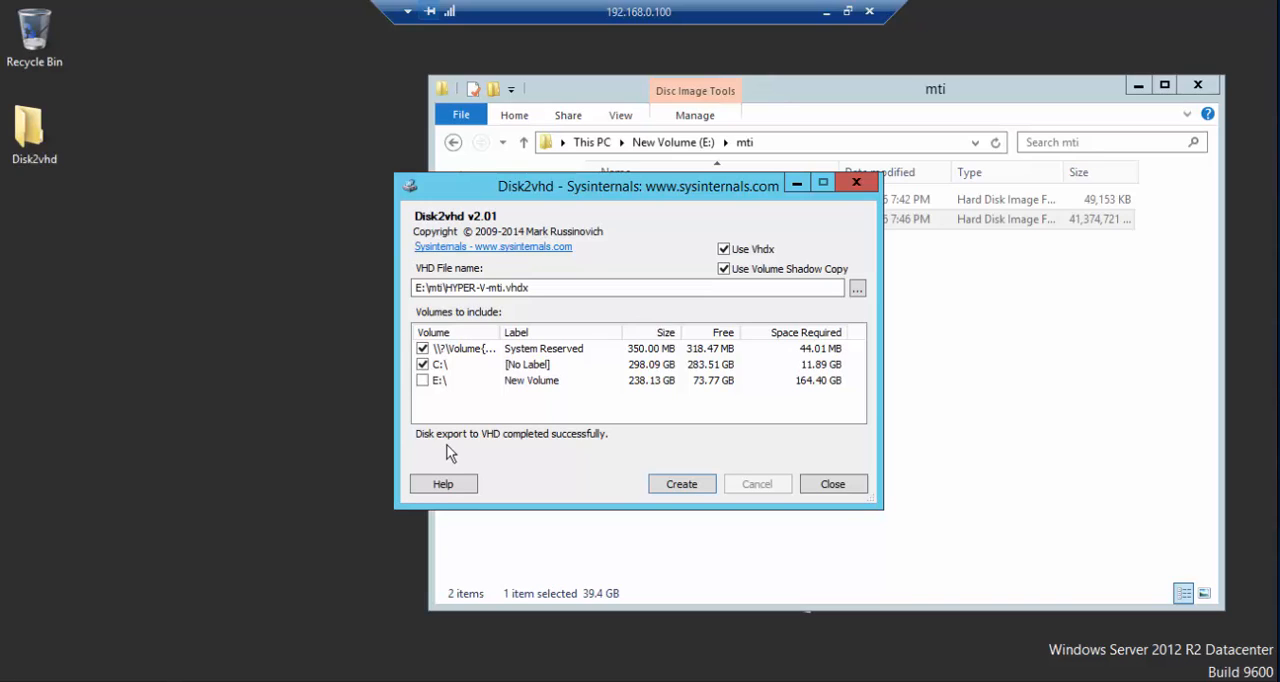
- Close Disk2vhd and the mti folder window, and switch to Hyper-V Manager
left_click(843, 485)
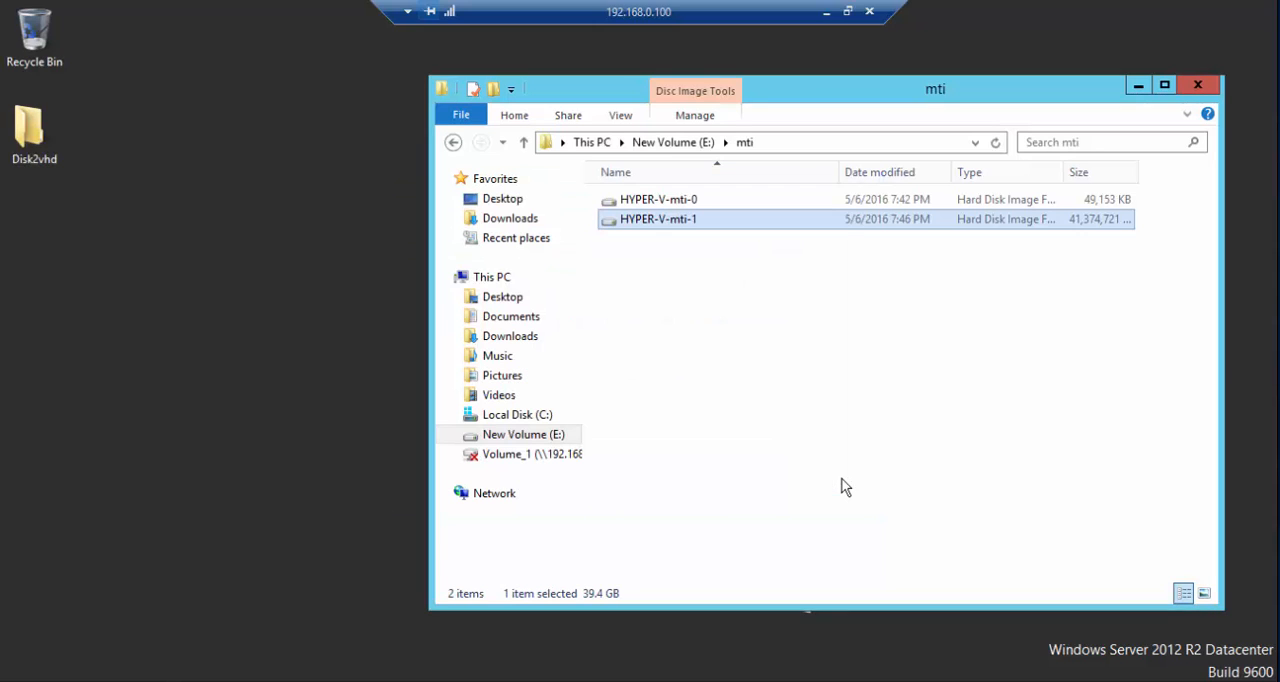
left_click(1209, 90)
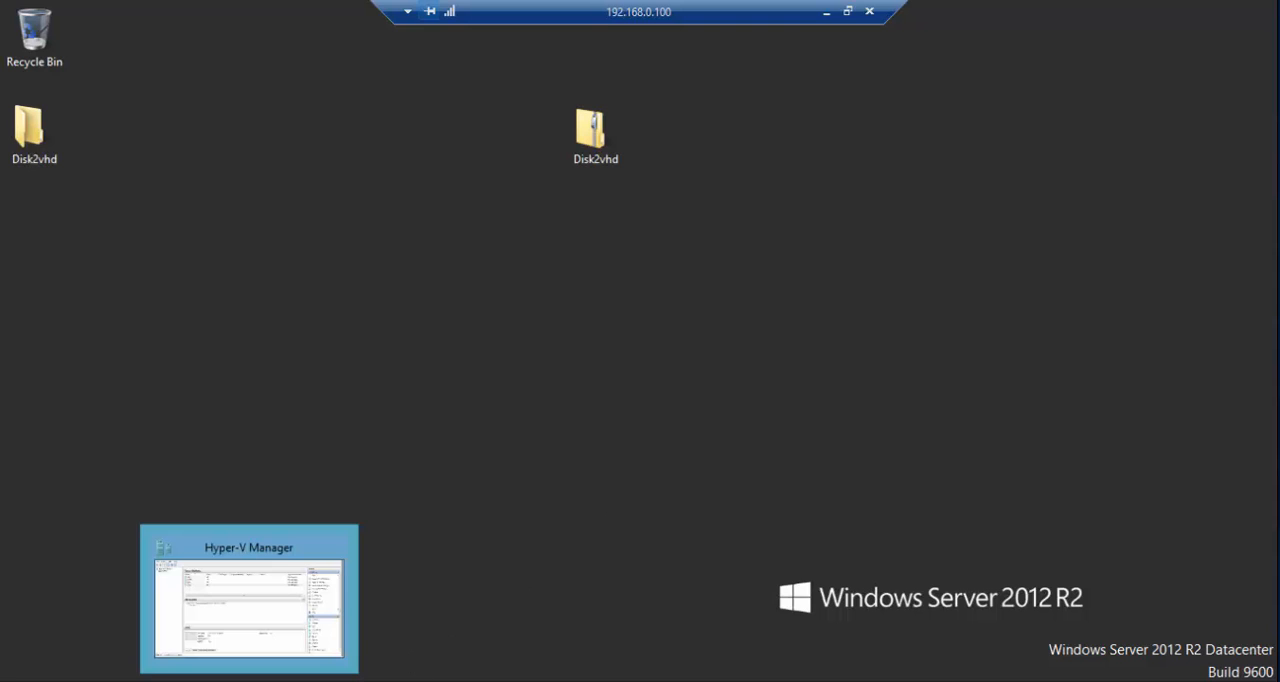
left_click(249, 680)
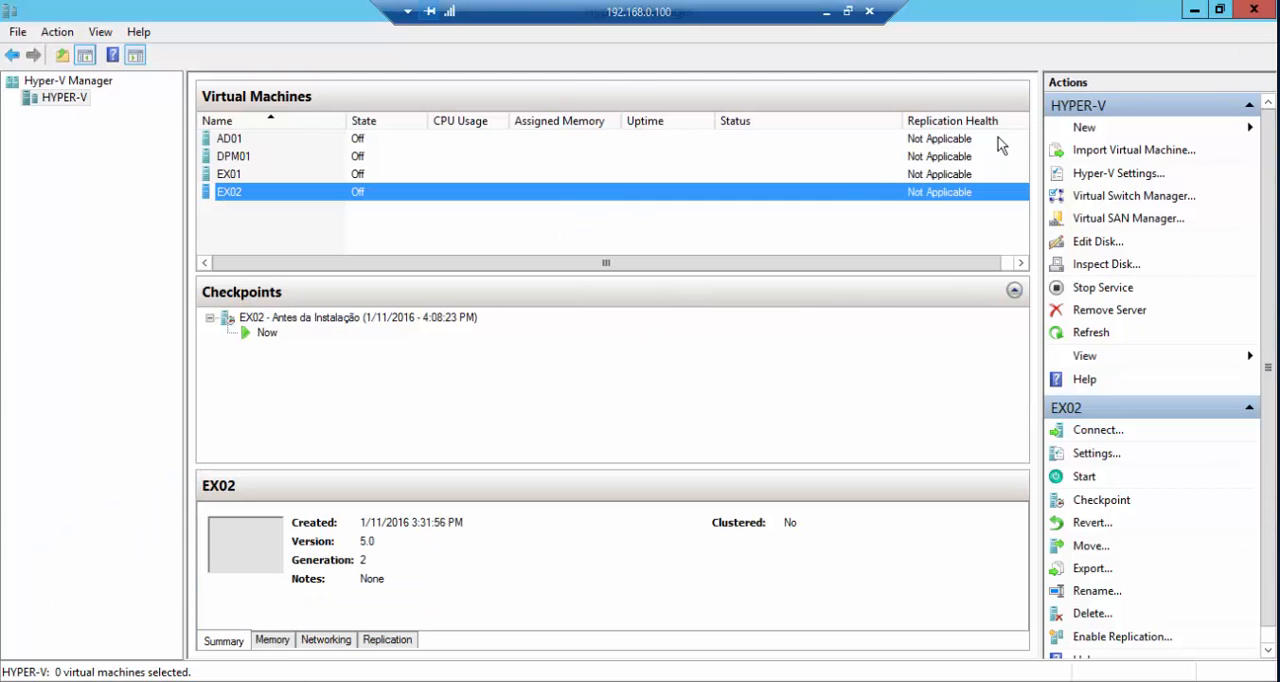
- Start a new virtual machine on HYPER-V named MTI01 and keep it as Generation 1
left_click(1085, 137)
left_click(1135, 128)
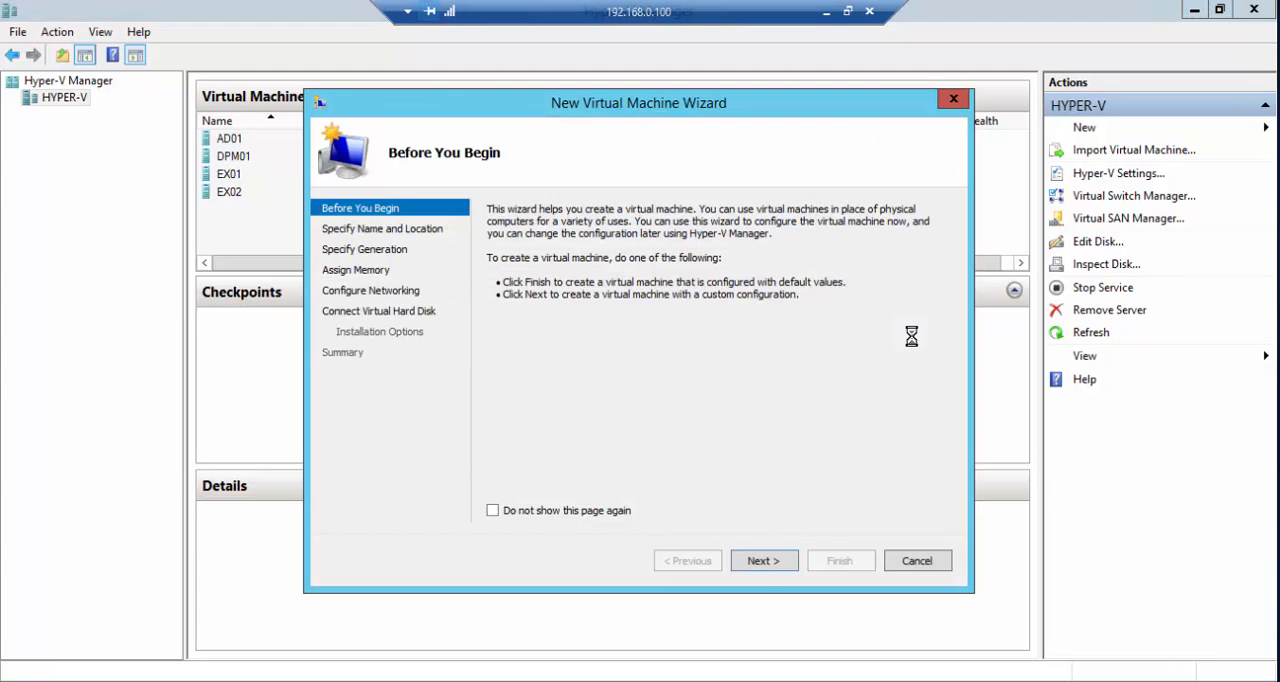
left_click(764, 565)
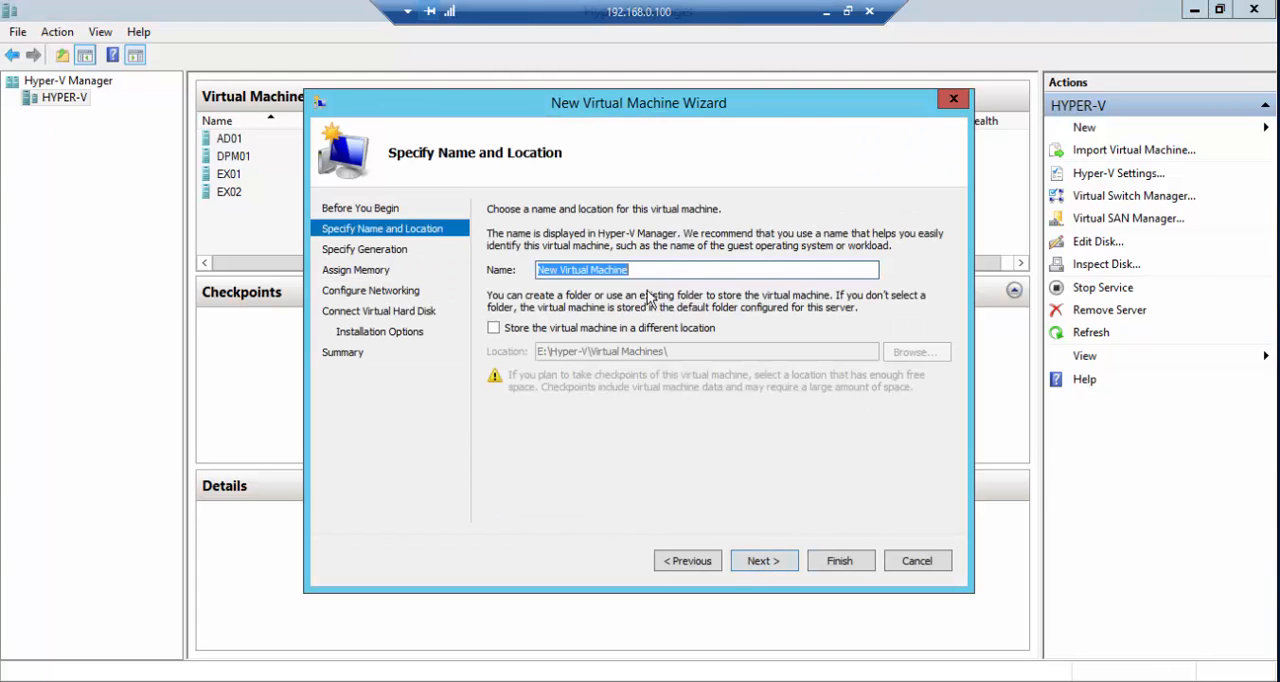
left_click(628, 270)
left_click_drag(628, 270, 481, 270)
type("MT")
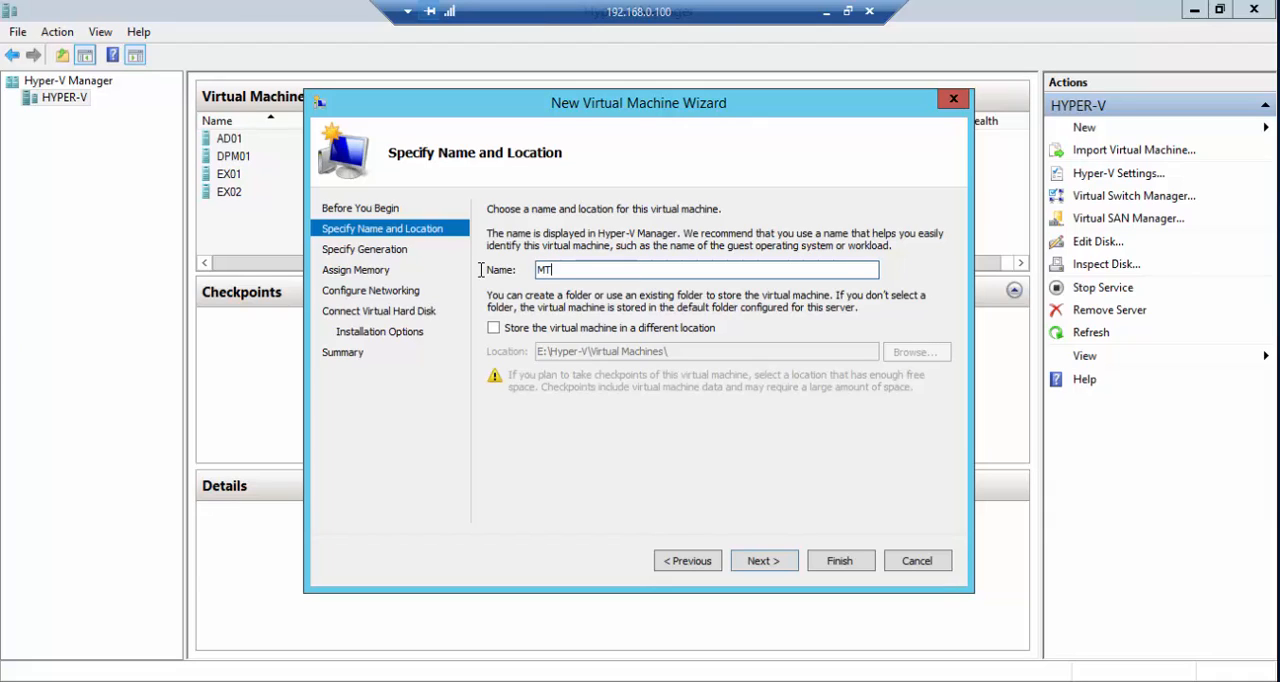
type("I01")
left_click(777, 562)
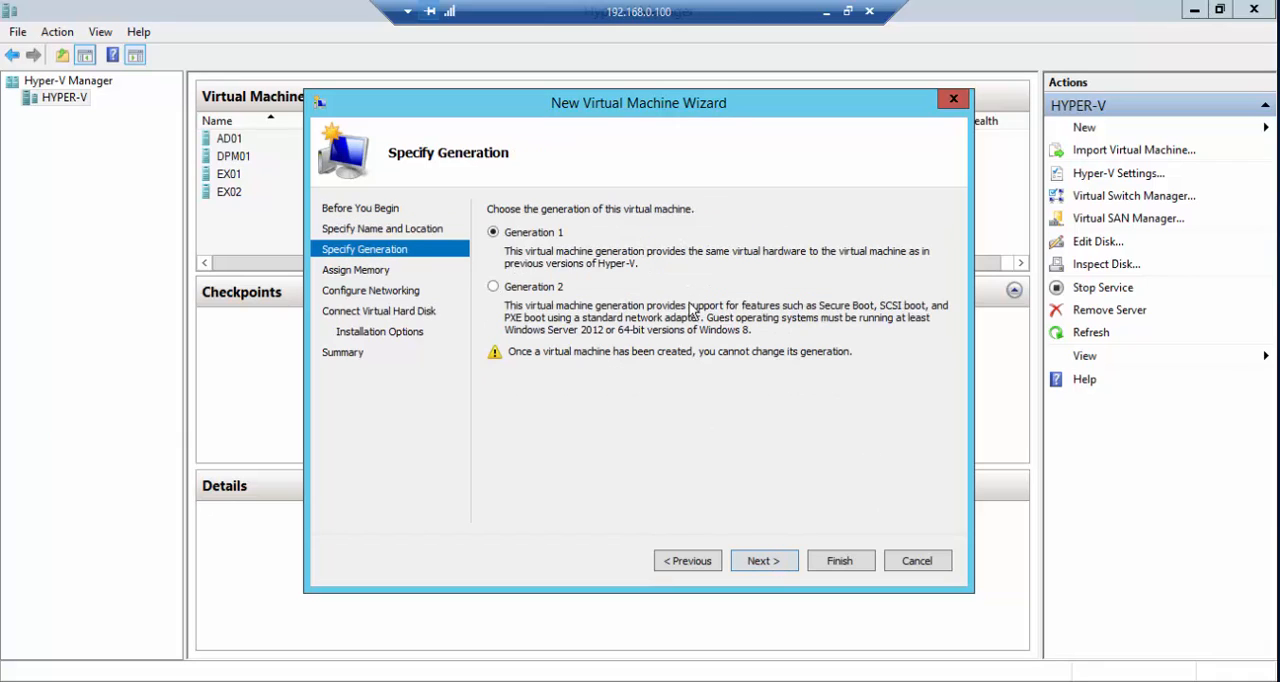
left_click(760, 561)
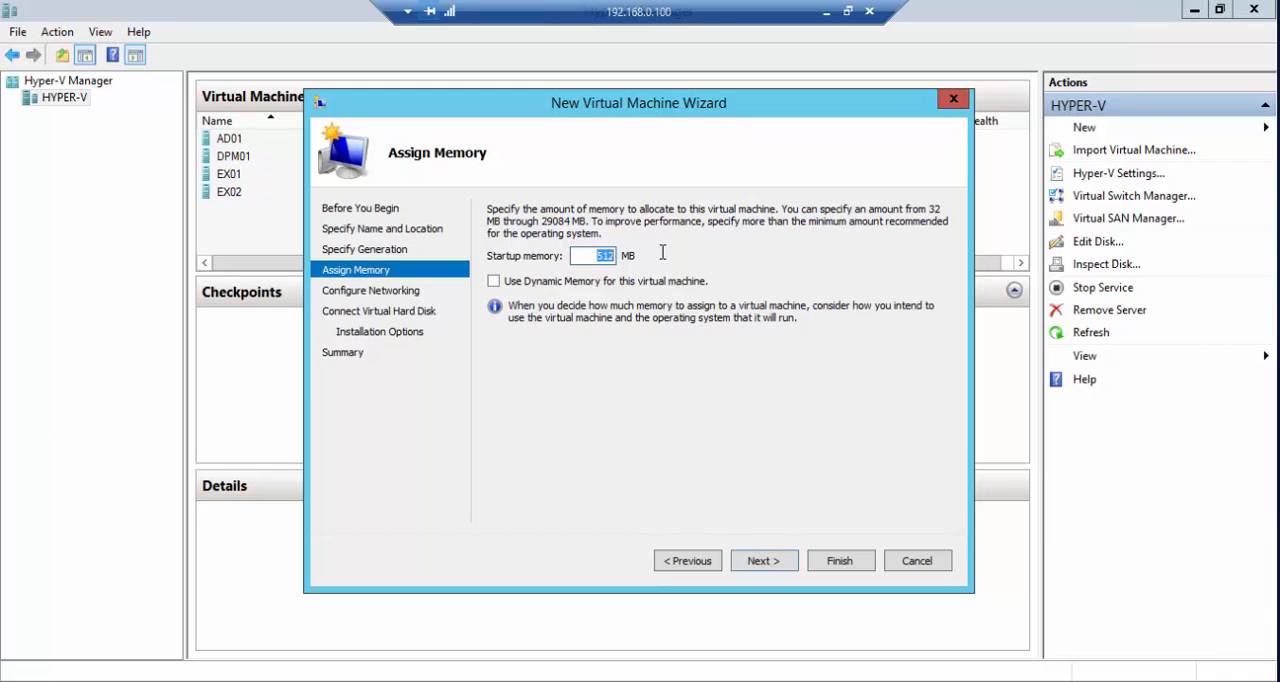
- Assign 4096 MB of startup memory and connect the new virtual machine's network adapter to Rede
type("4096")
left_click(757, 561)
left_click(712, 246)
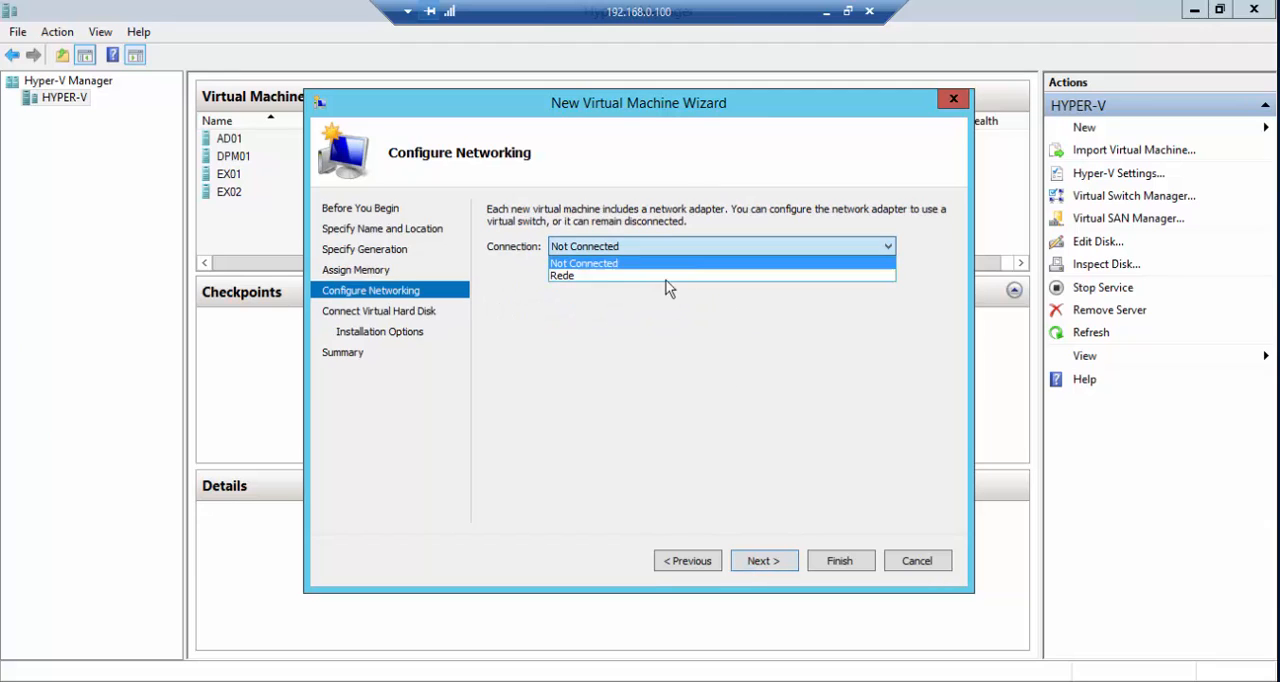
left_click(663, 273)
left_click(759, 561)
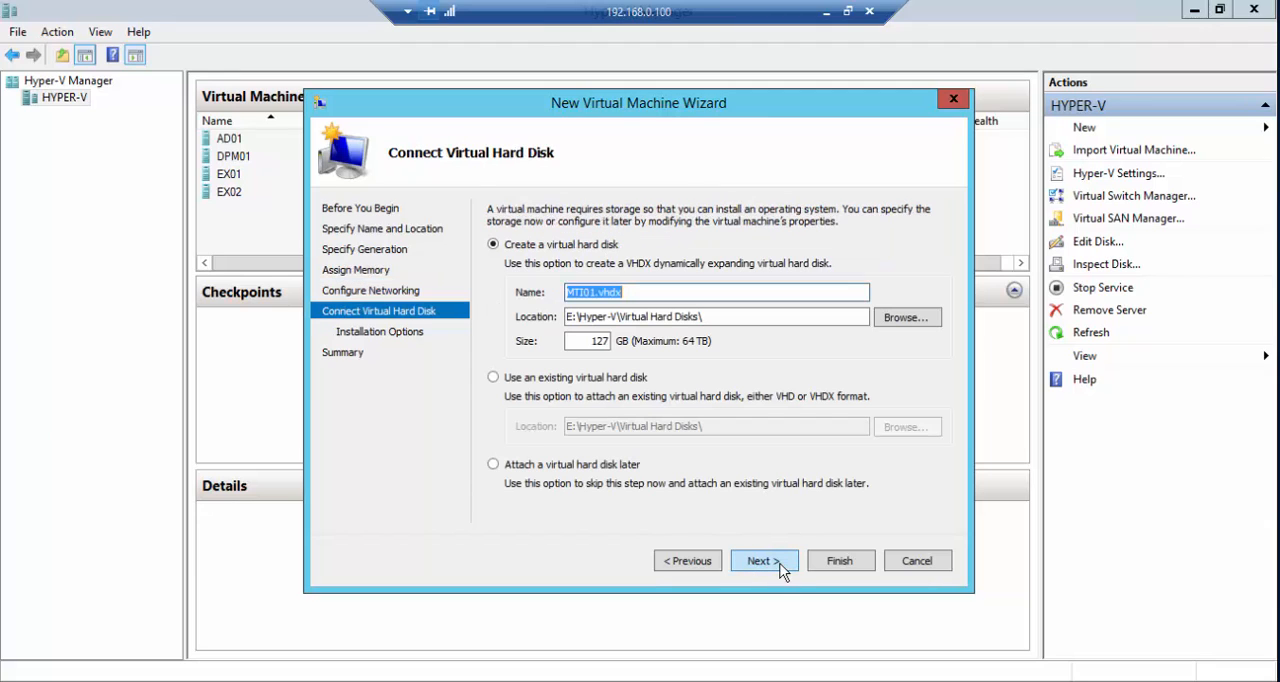
- Choose to attach a virtual hard disk later and try to finish creating MTI01
left_click(549, 382)
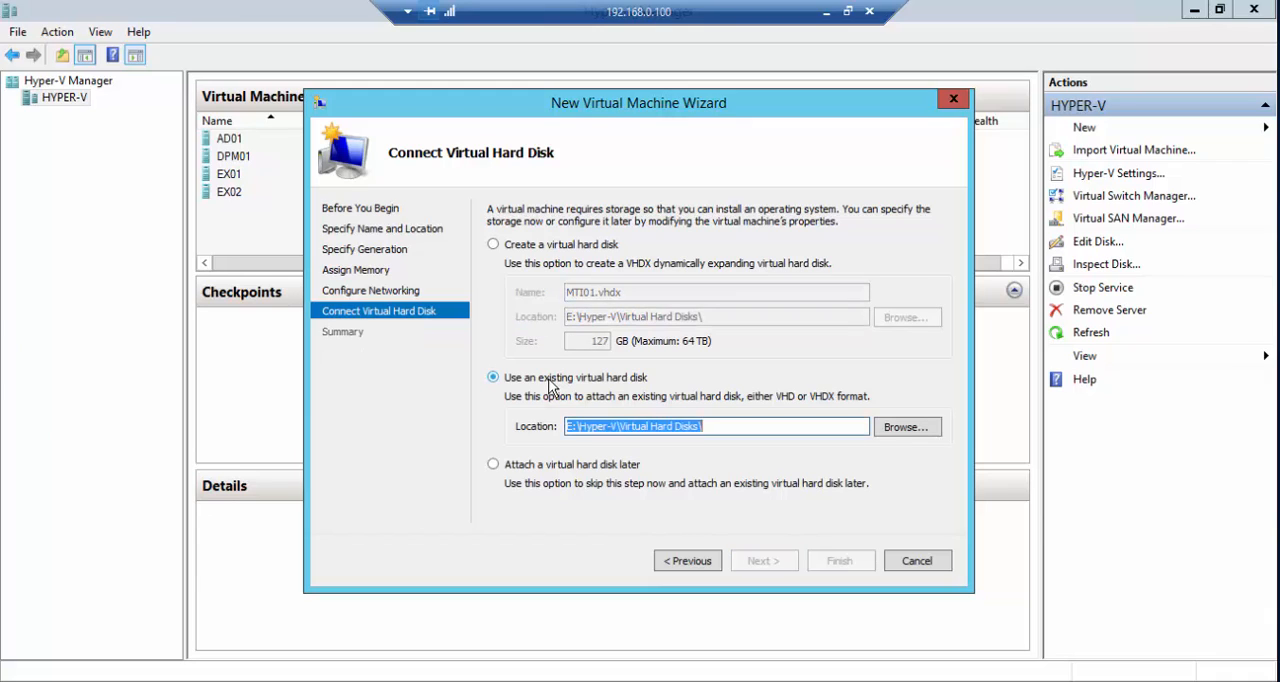
left_click(549, 251)
left_click(567, 380)
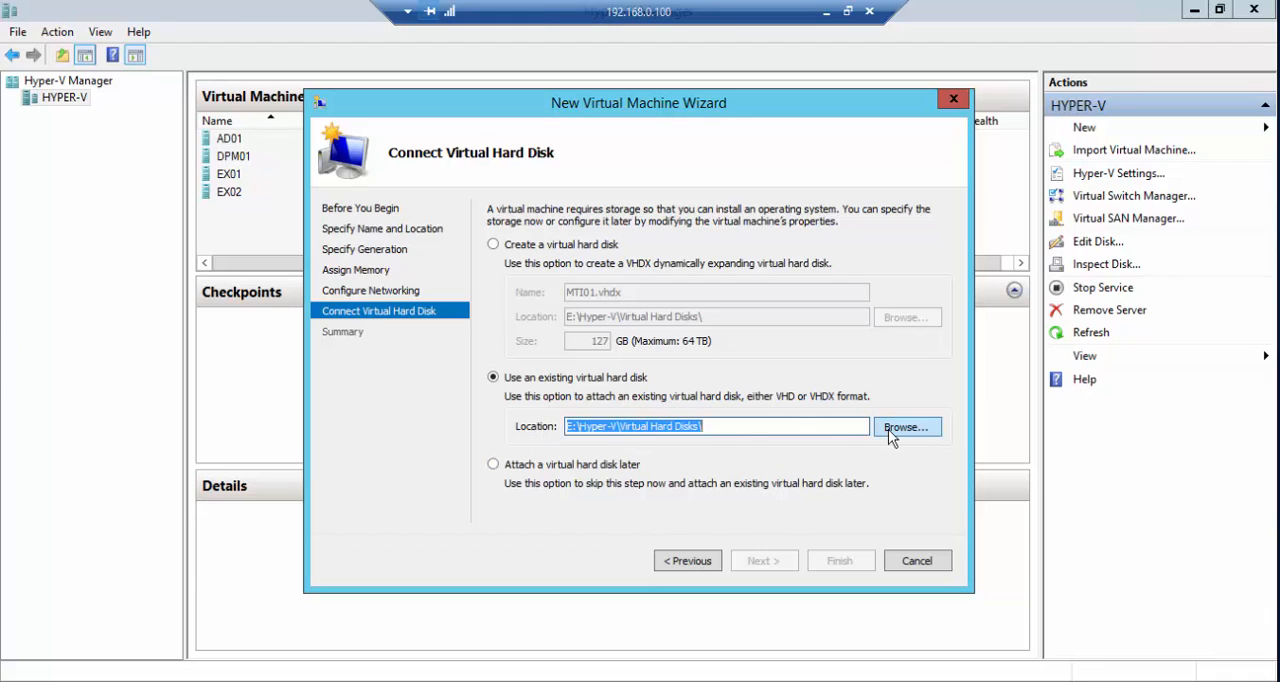
left_click(590, 467)
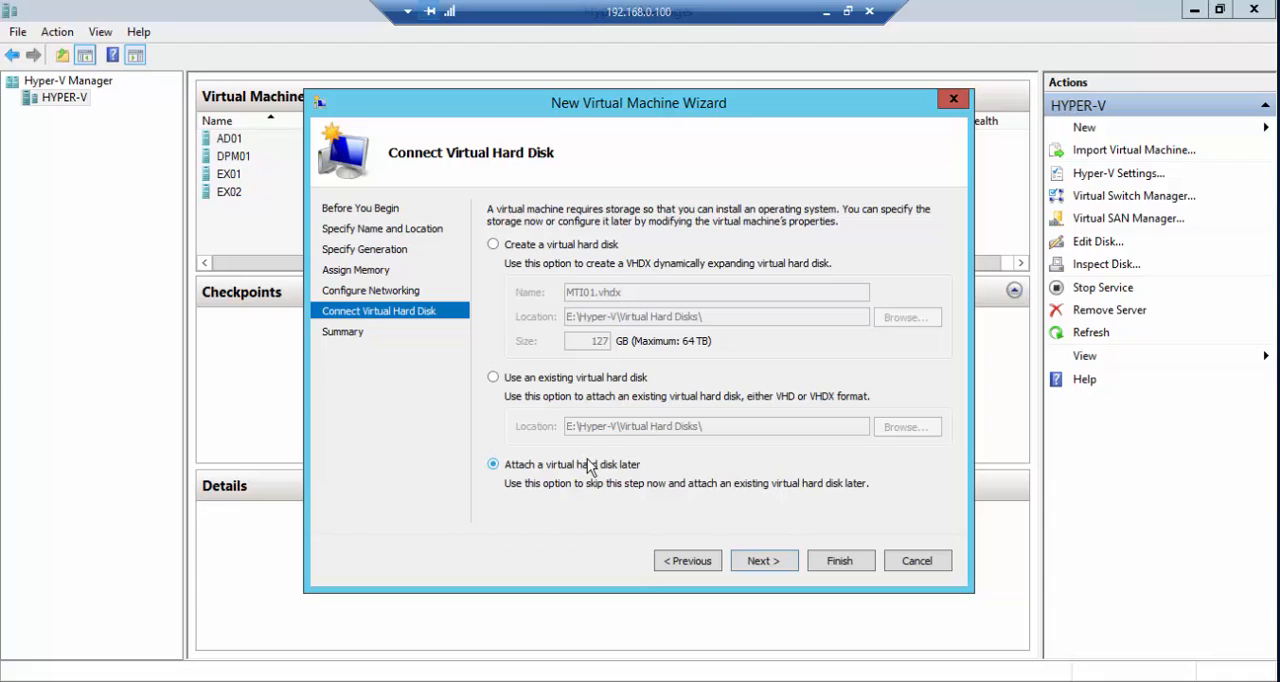
left_click(759, 561)
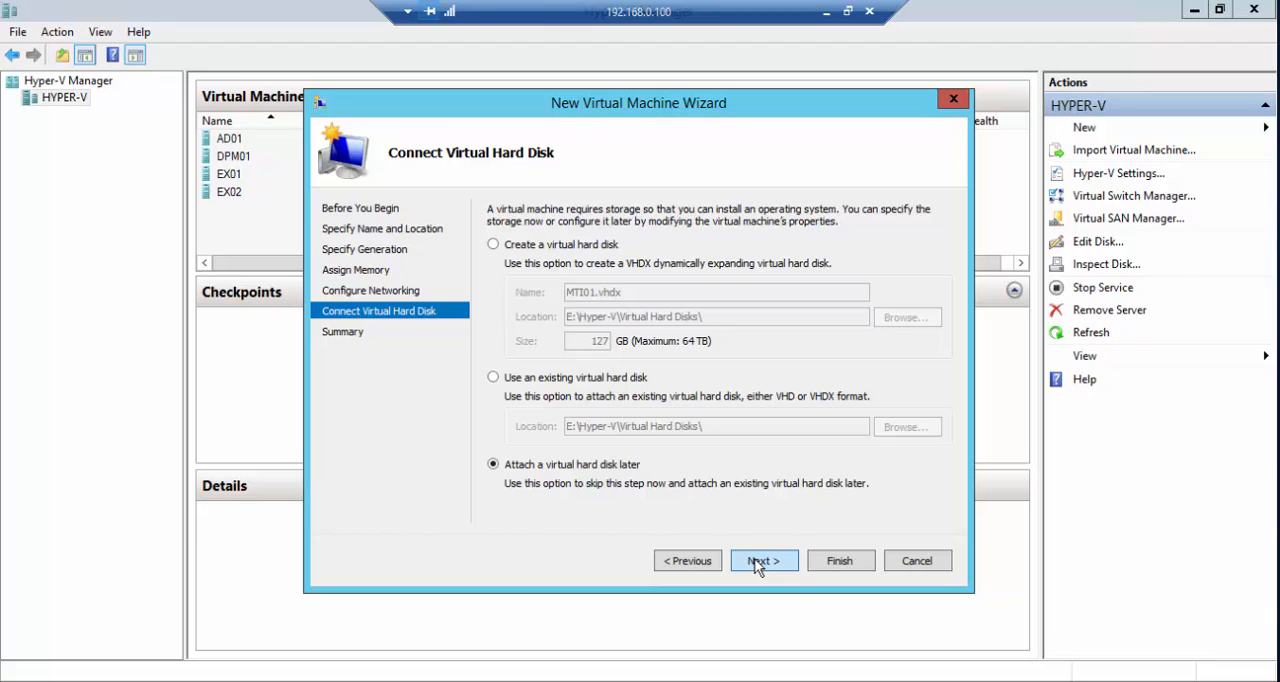
left_click(846, 562)
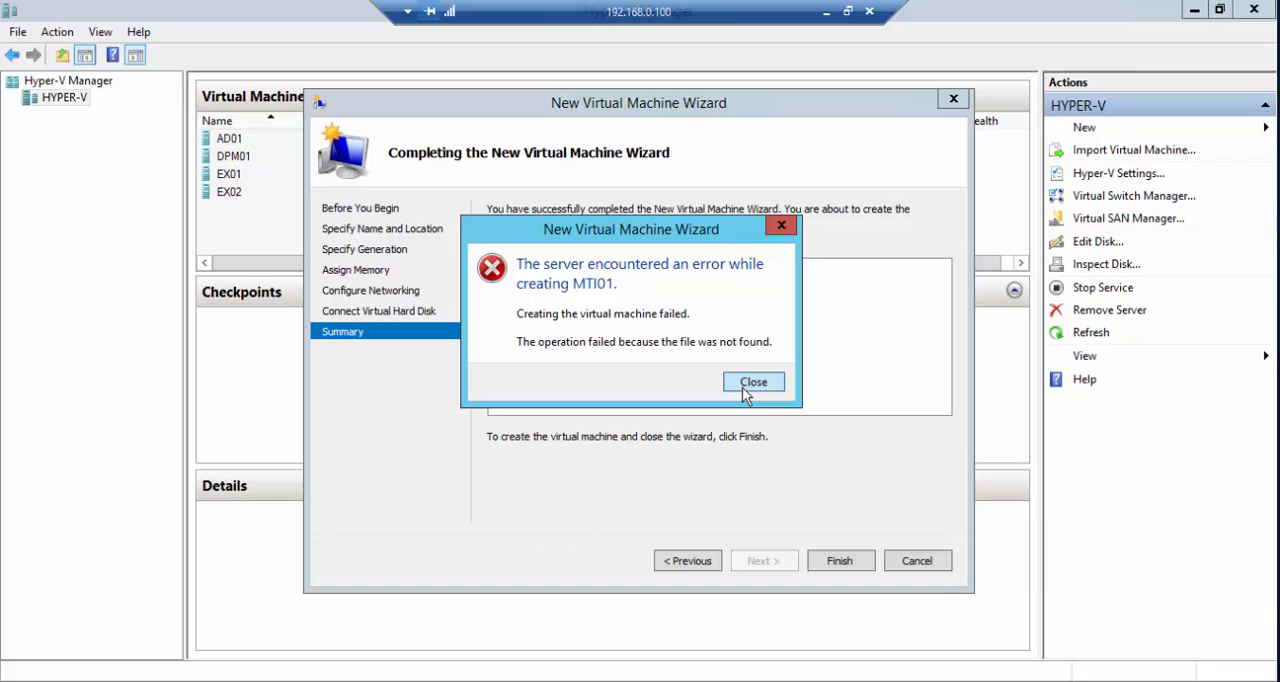
left_click(752, 382)
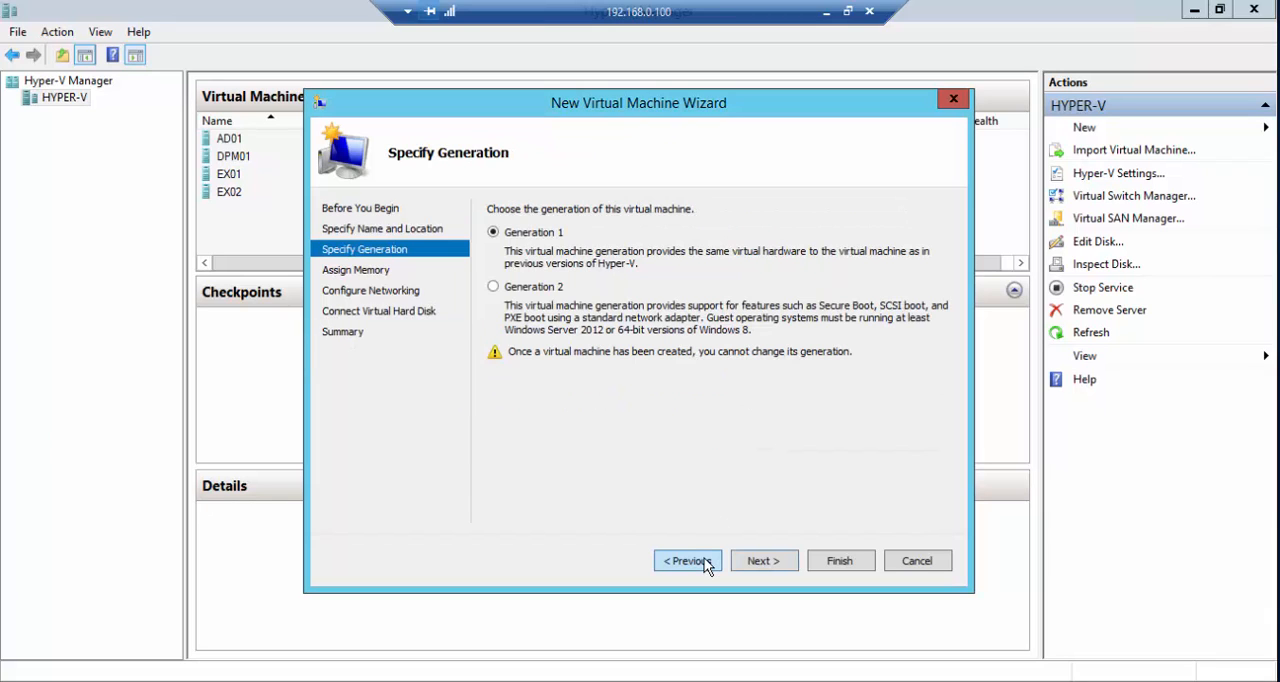
- Return to the name and location settings, choose to store MTI01 in a different location, and create the virtual machine
left_click(776, 560)
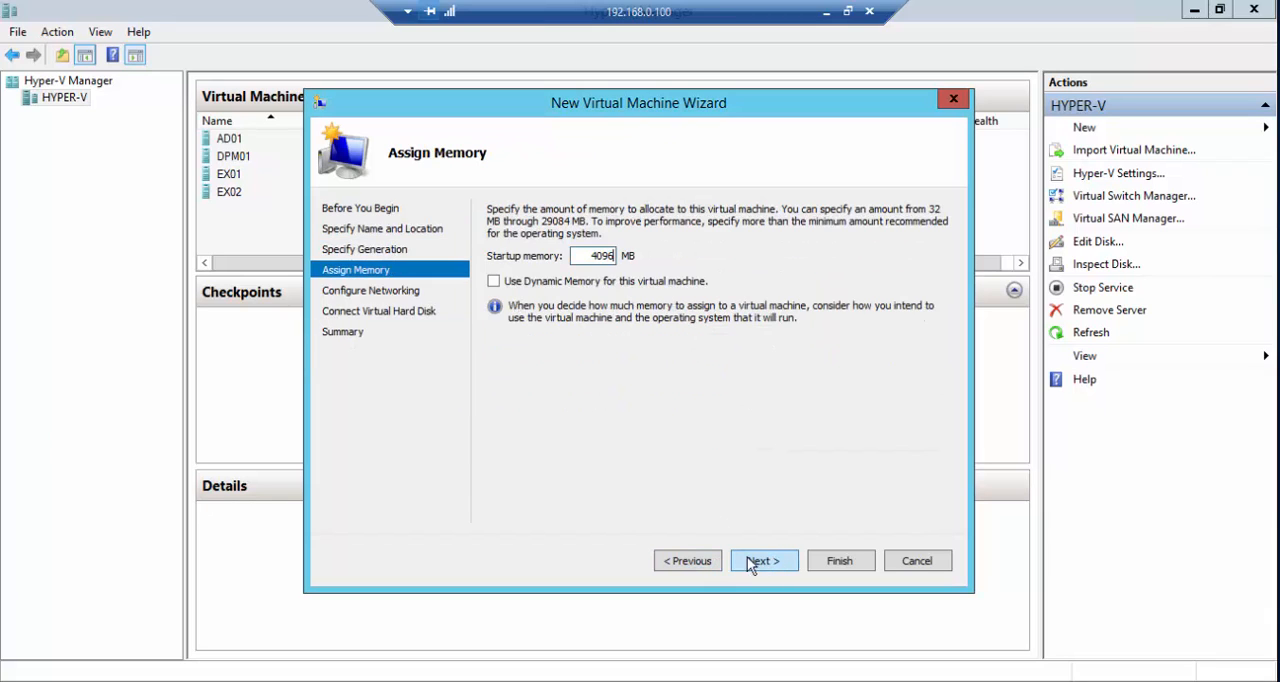
left_click(702, 558)
left_click(702, 558)
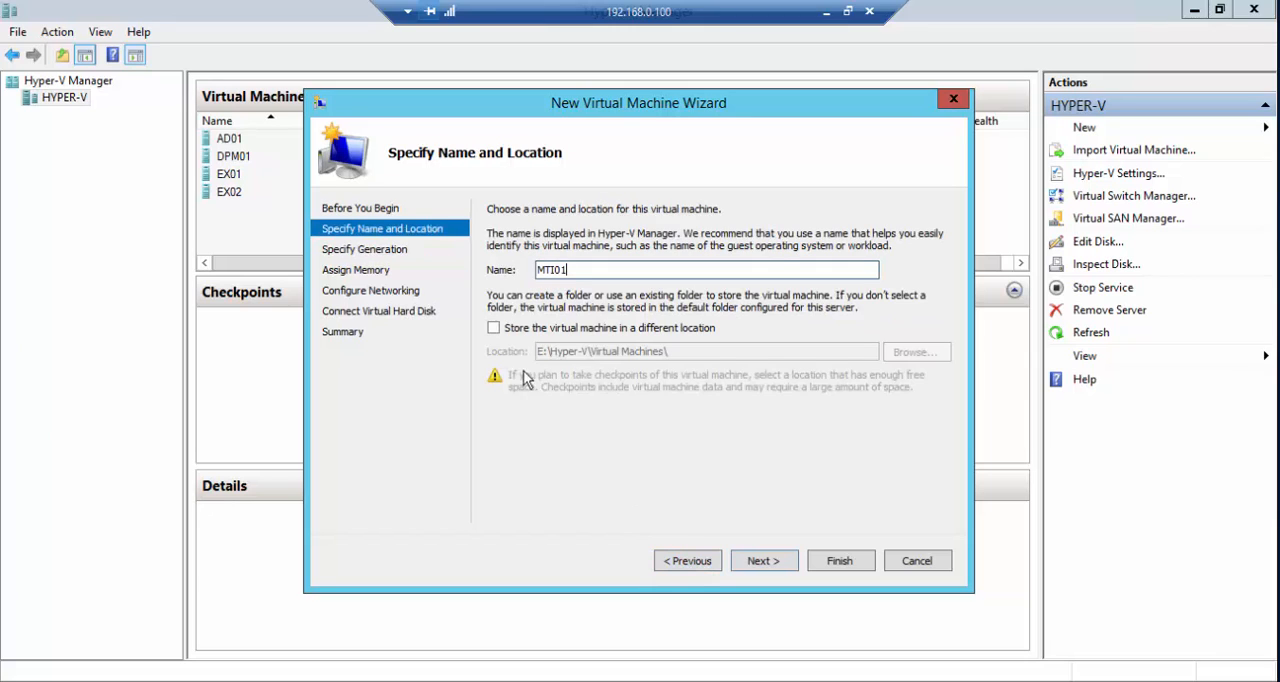
left_click(524, 332)
left_click(787, 558)
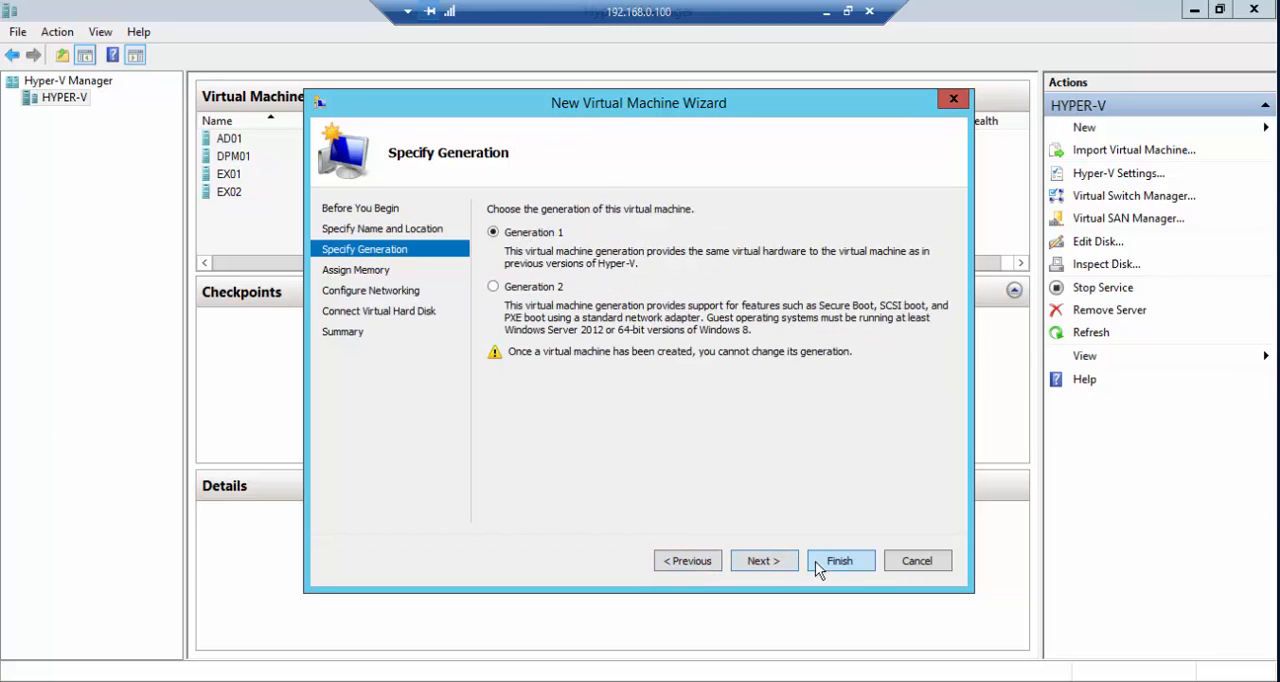
left_click(762, 561)
left_click(762, 561)
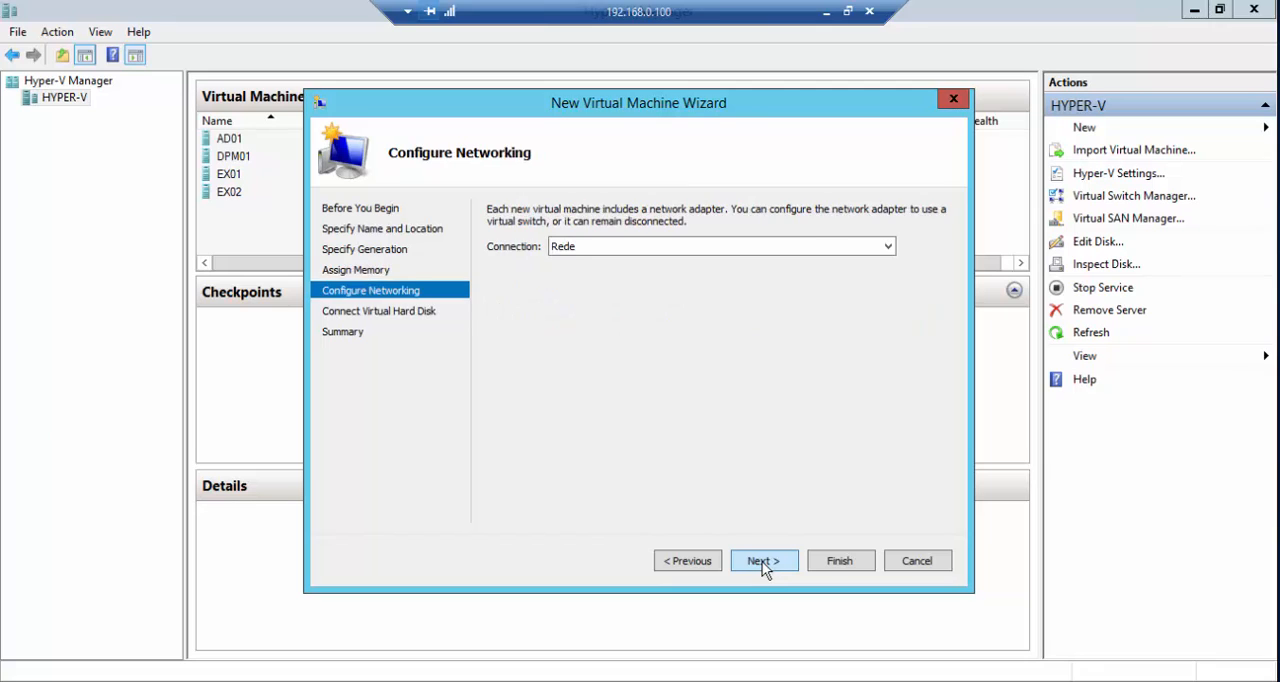
left_click(762, 561)
left_click(845, 568)
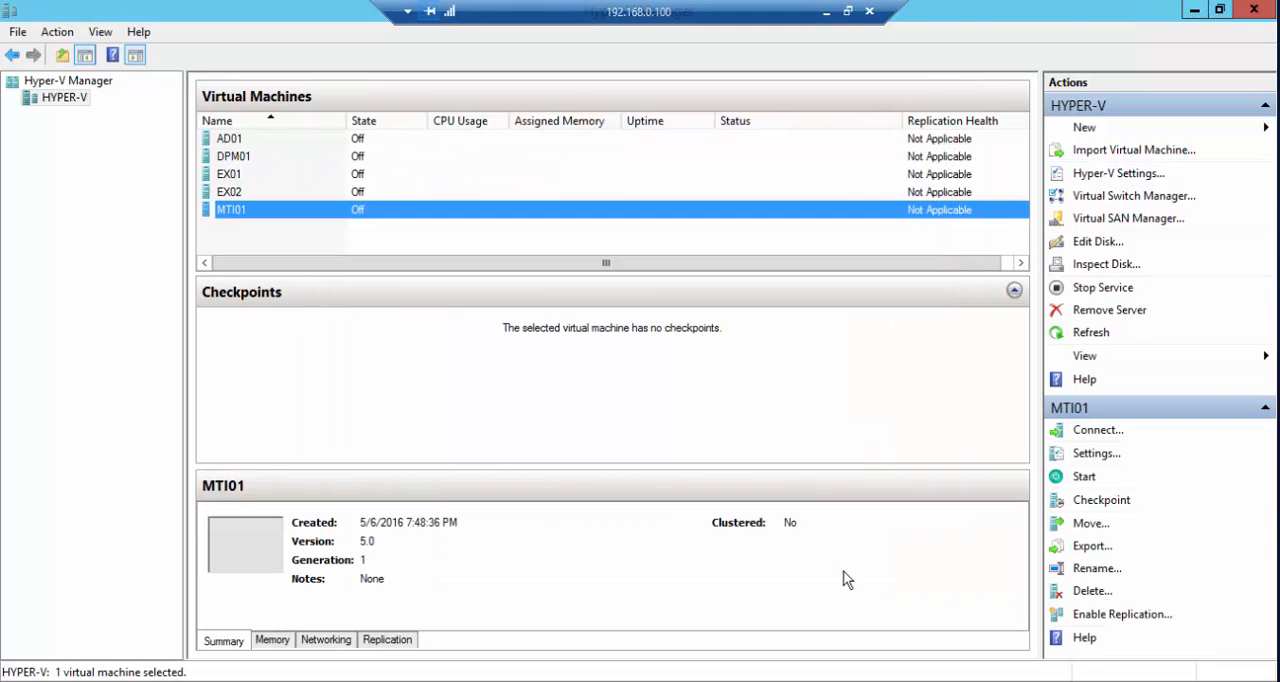
- Open the settings of MTI01 and add a hard drive to IDE Controller 0
right_click(334, 218)
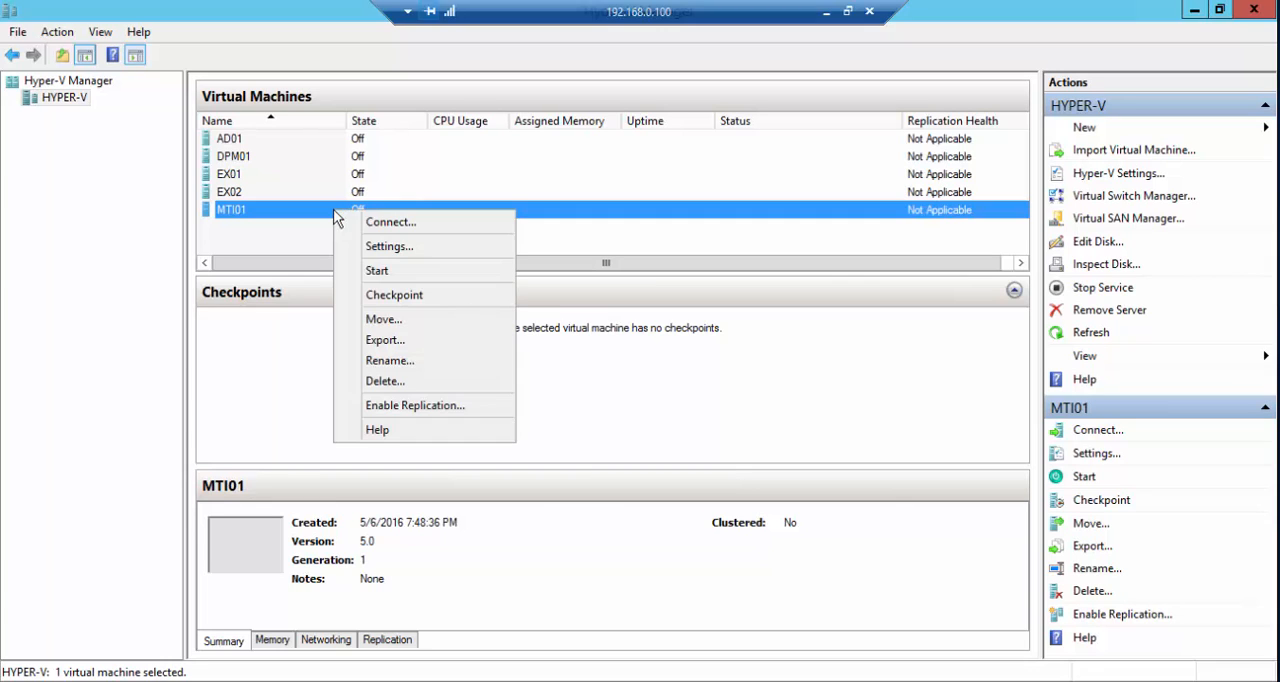
left_click(380, 246)
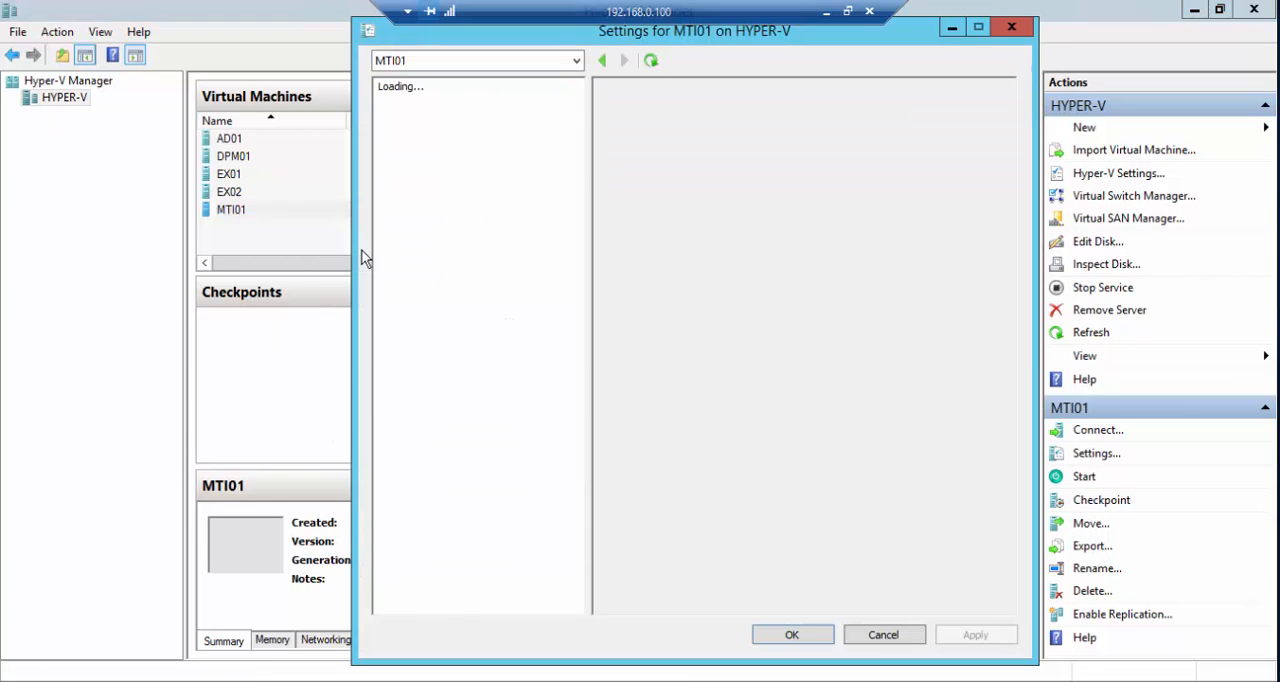
left_click(441, 216)
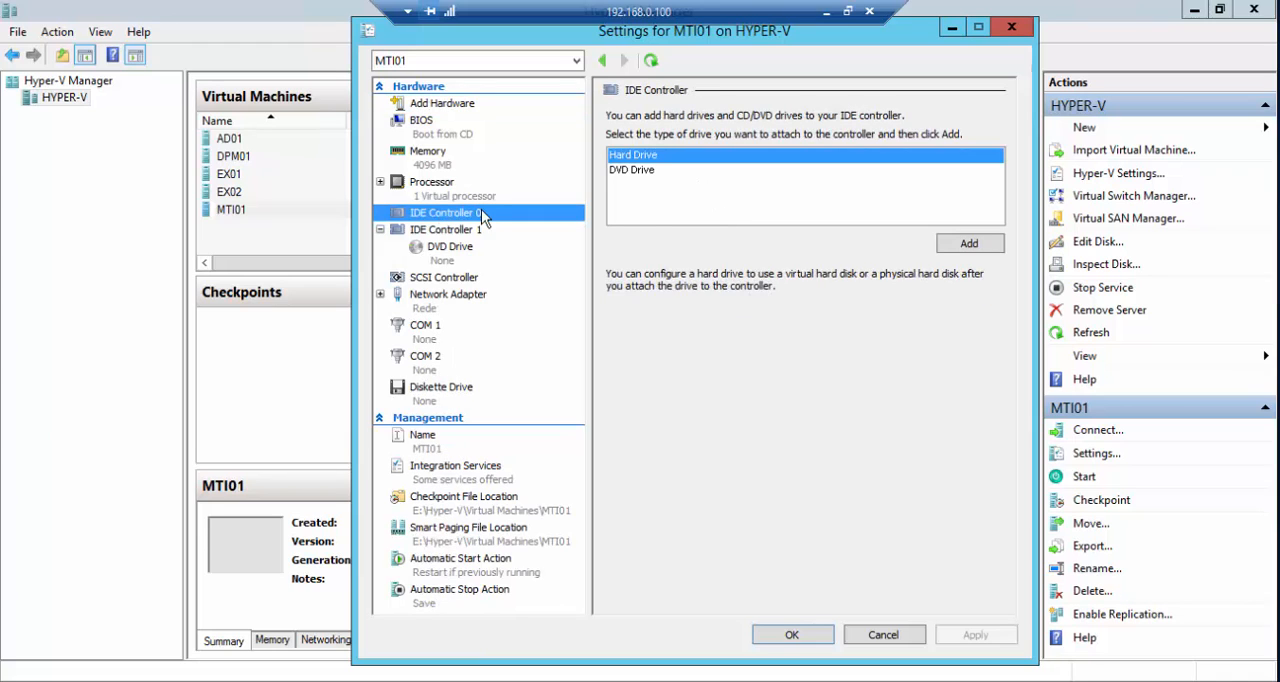
left_click(964, 244)
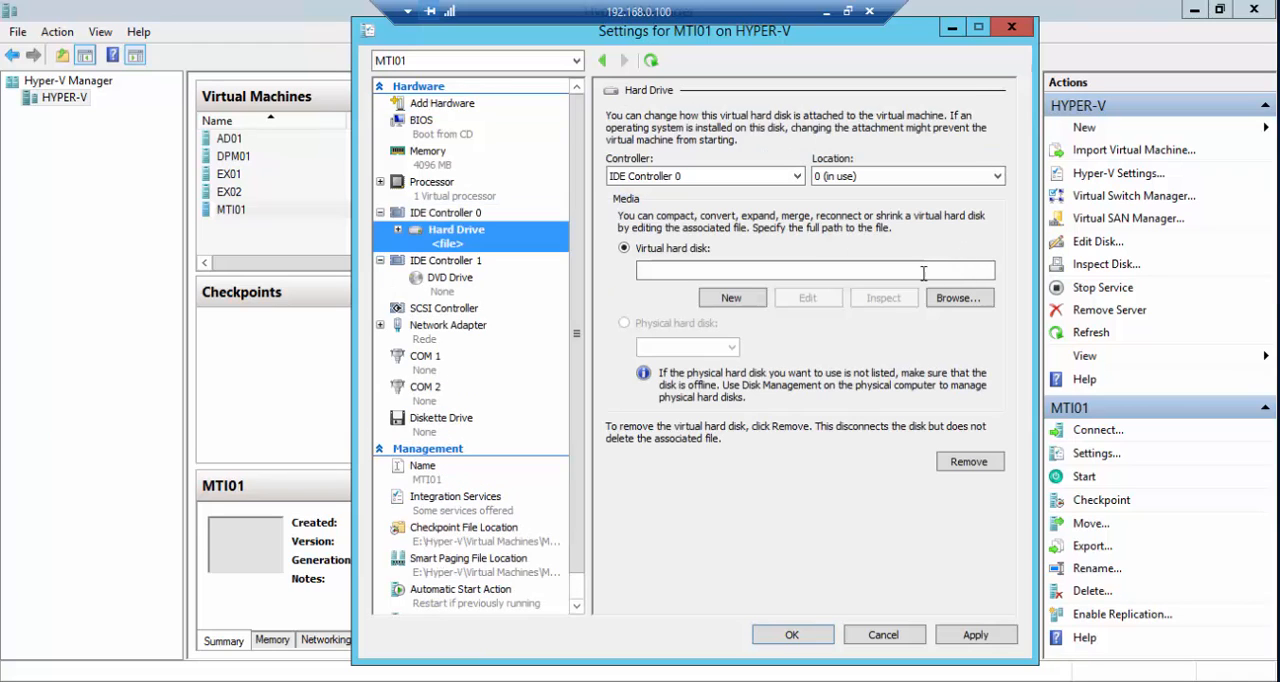
- Attach the virtual hard disk HYPER-V-mti-0 from the mti folder on New Volume (E:) to the new hard drive
left_click(955, 297)
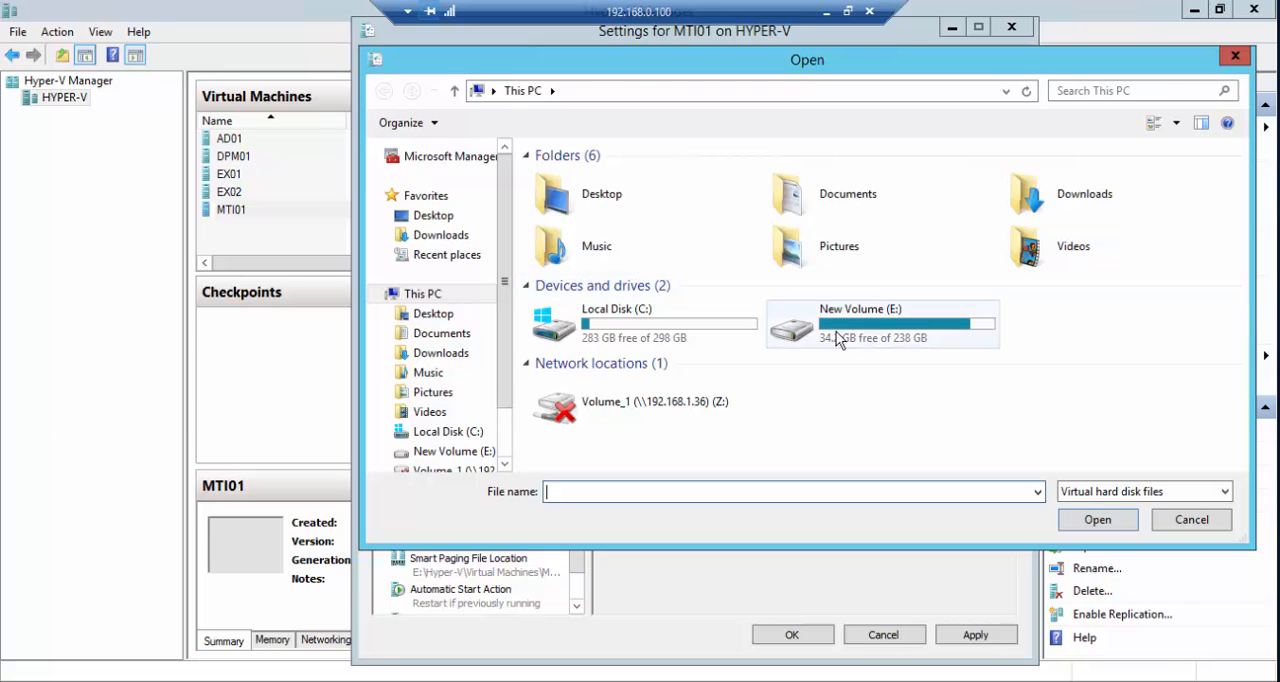
double_click(836, 331)
double_click(561, 232)
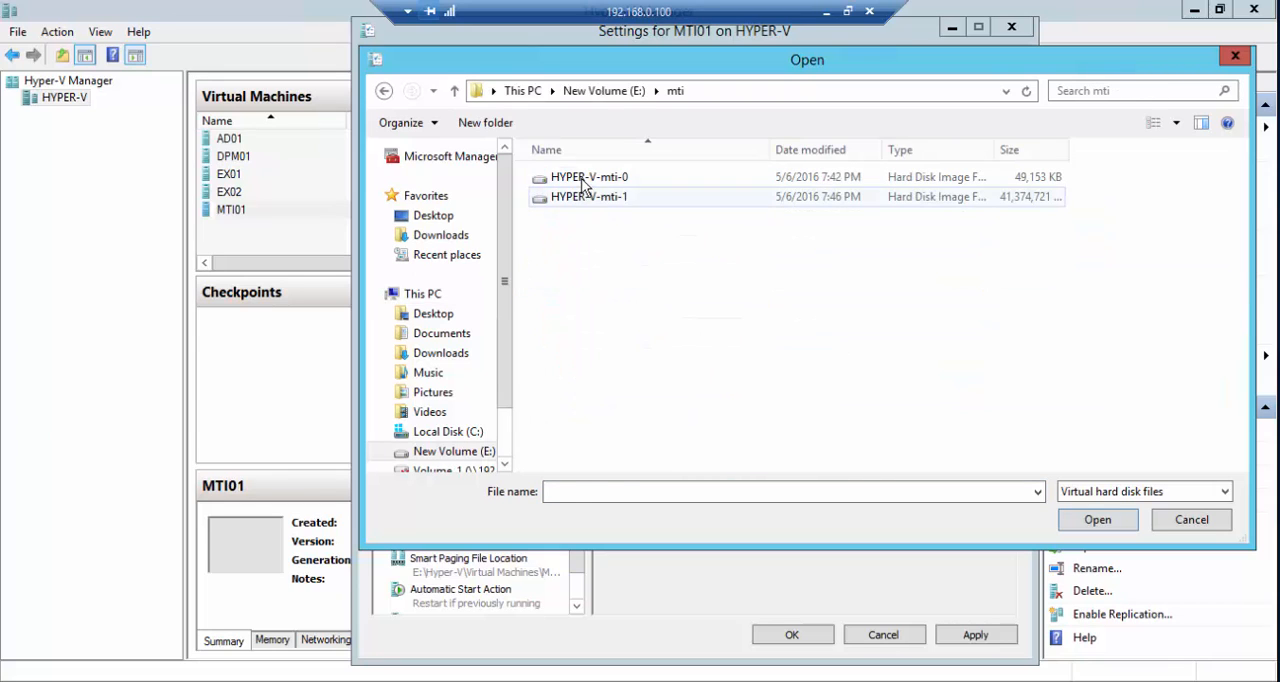
left_click(583, 187)
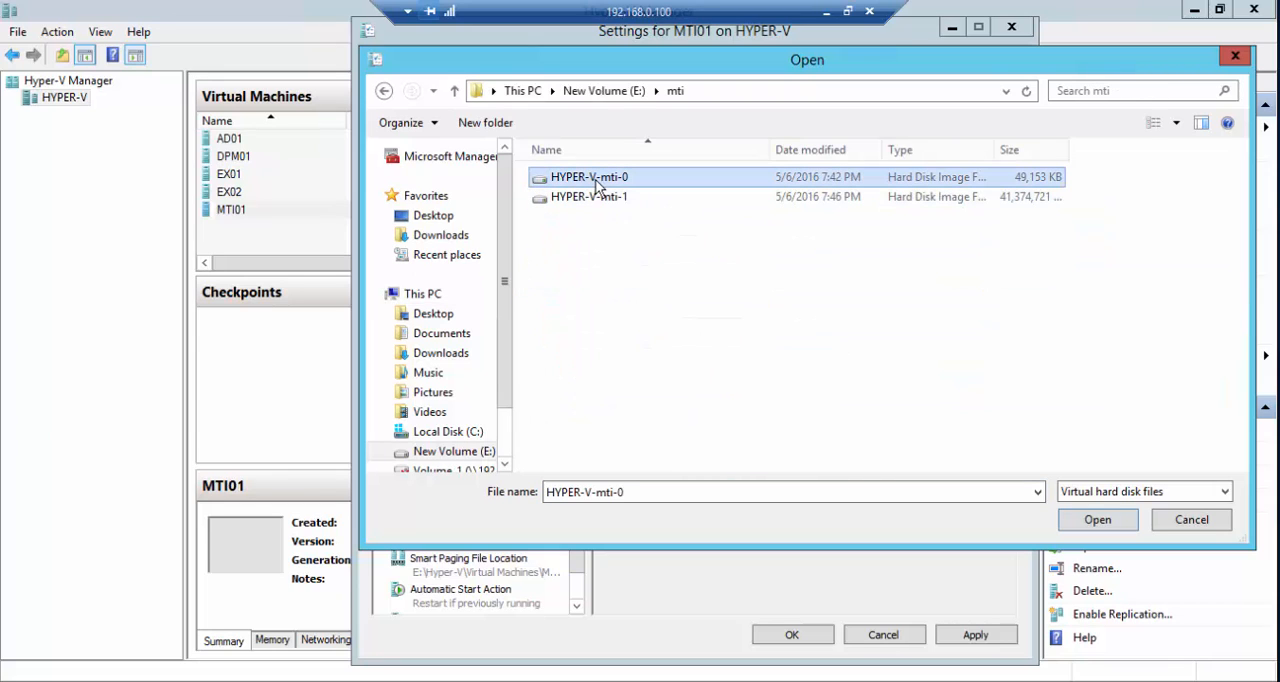
left_click(1071, 531)
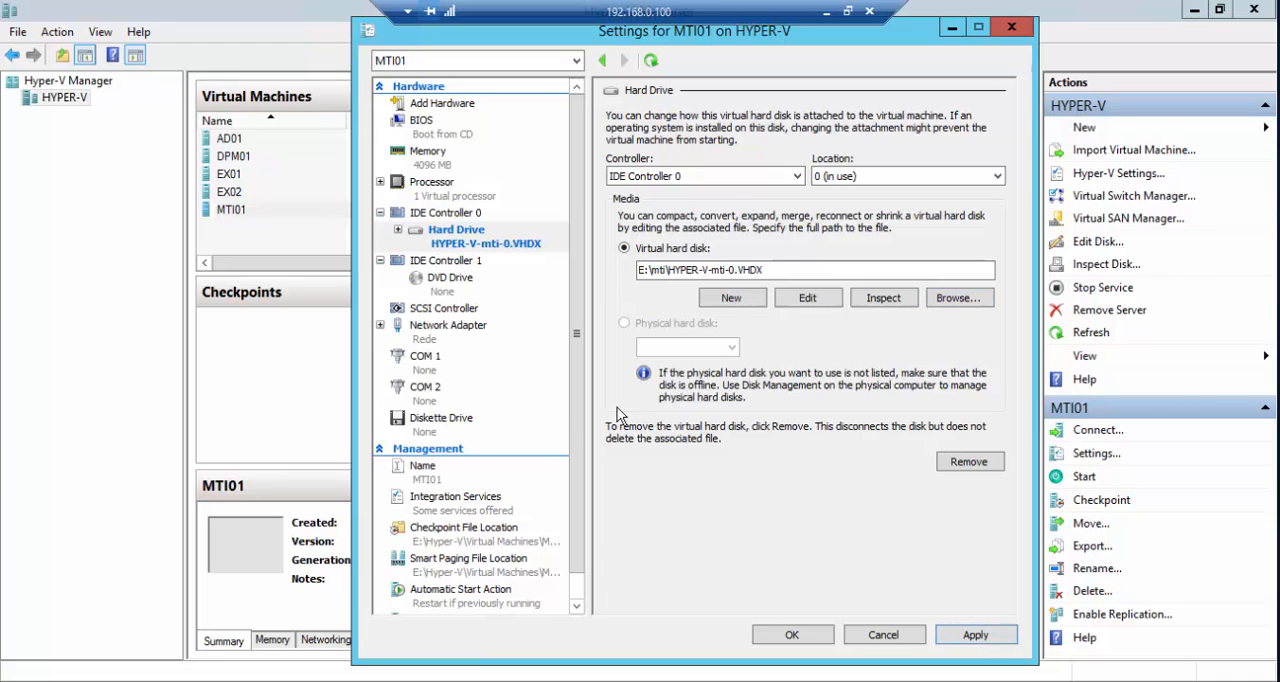
- Add a second hard drive to IDE Controller 0 and attach HYPER-V-mti-1 from the mti folder on E: to it
left_click(432, 213)
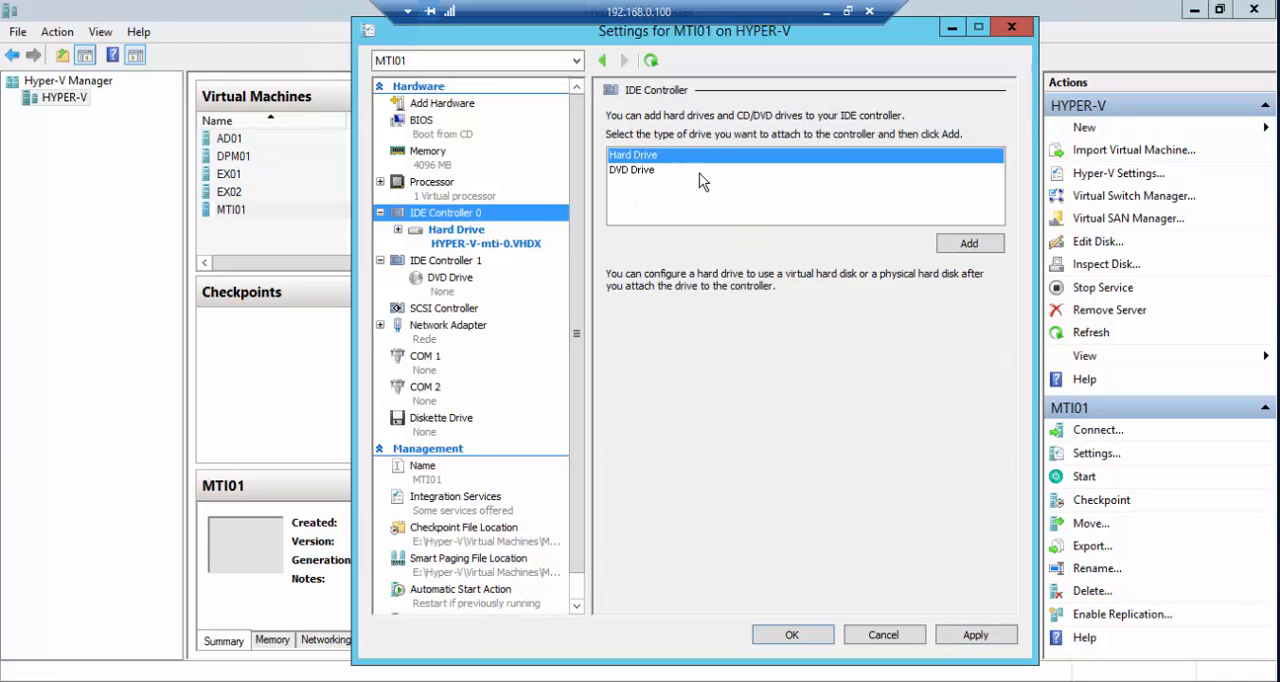
left_click(968, 244)
left_click(958, 298)
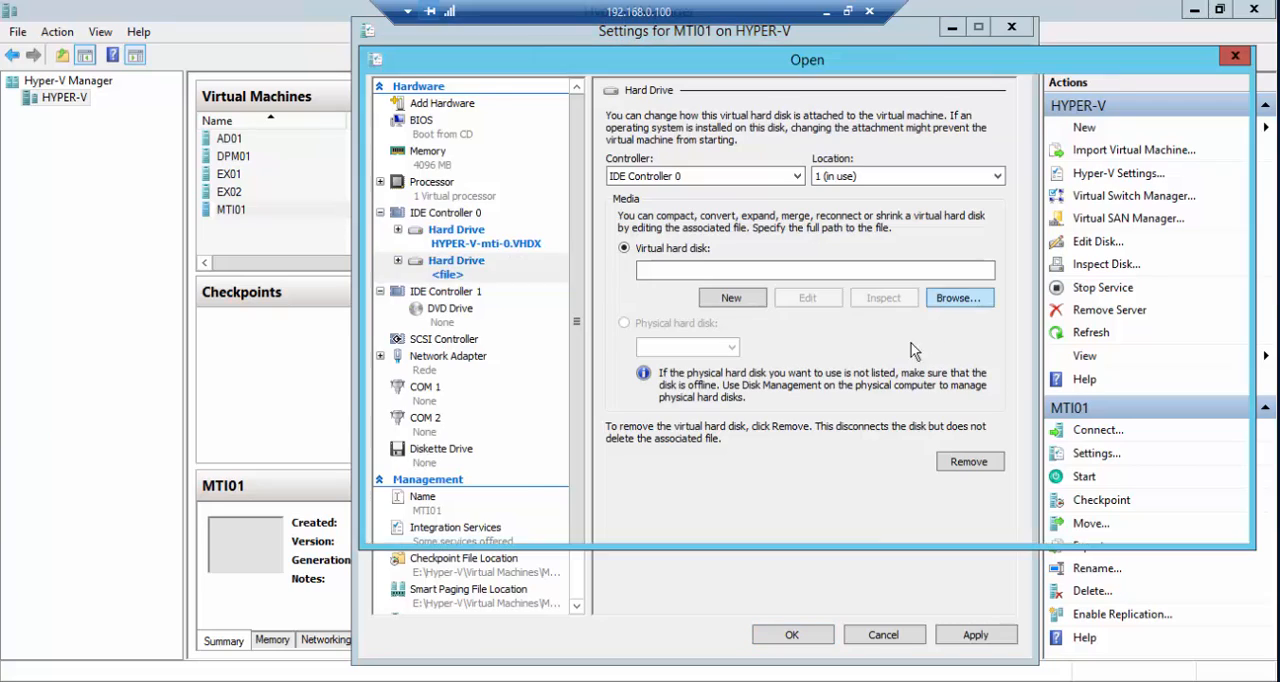
double_click(860, 322)
double_click(580, 240)
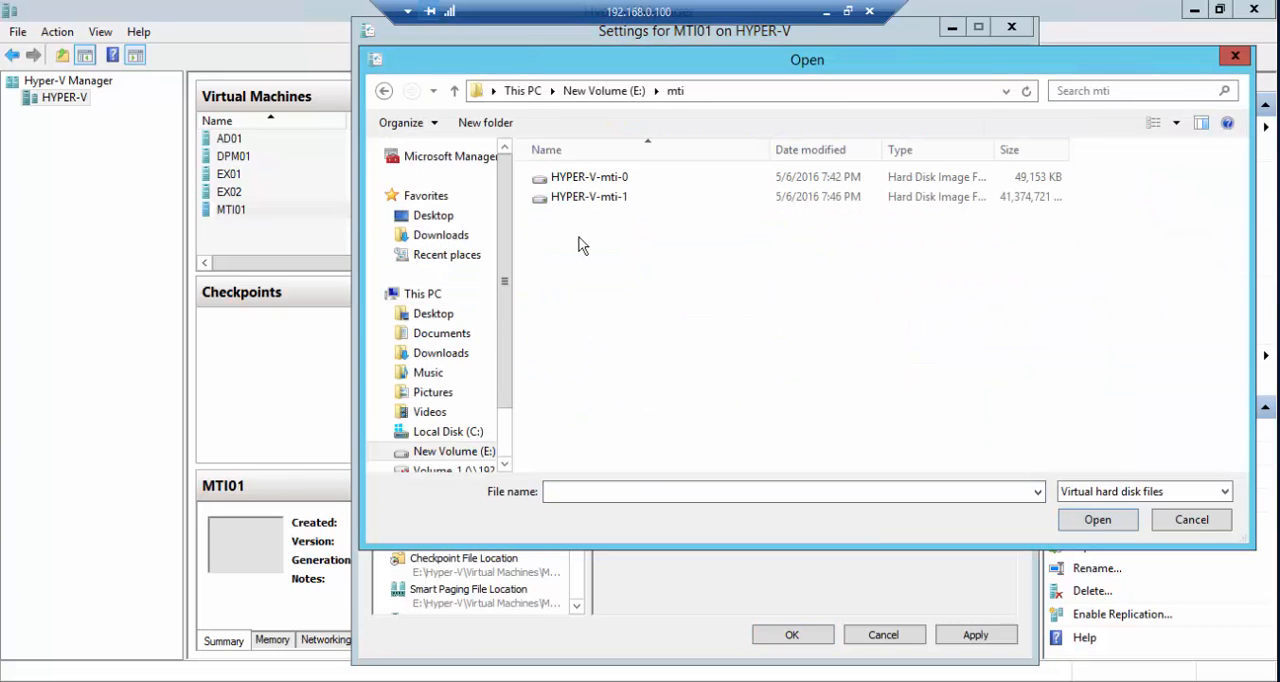
left_click(610, 198)
left_click(1077, 525)
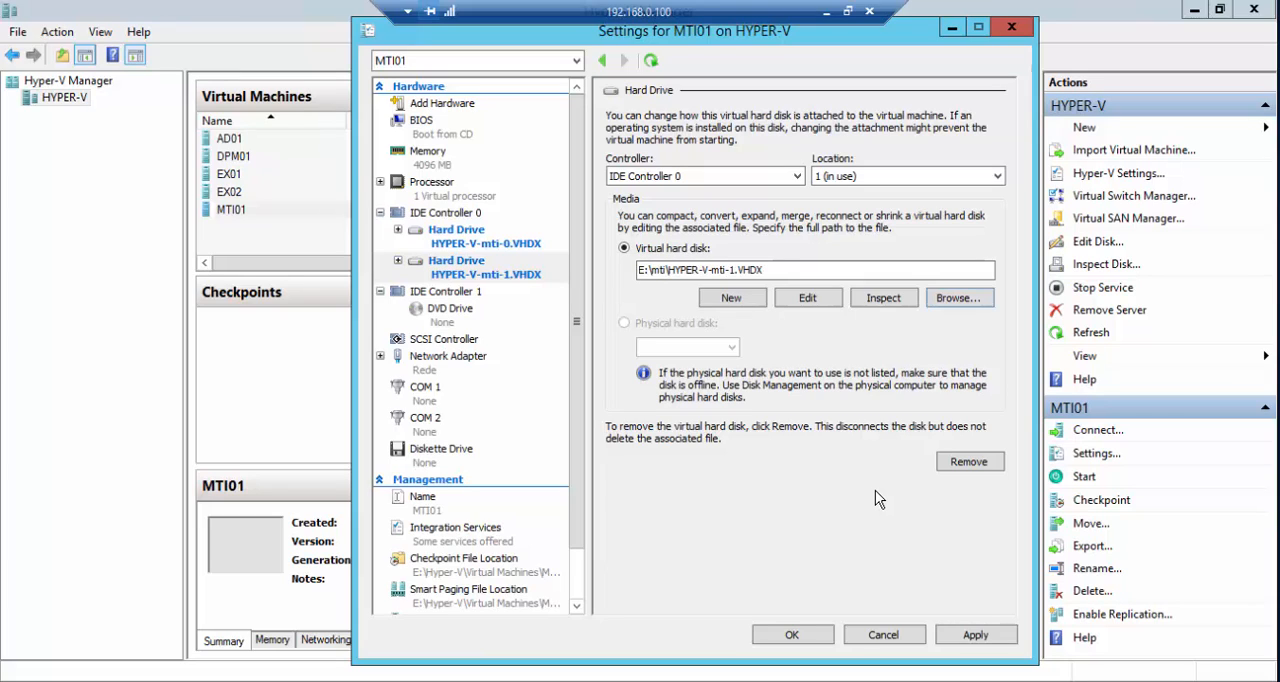
- Start editing the attached HYPER-V-mti-1.VHDX and choose to convert it to a VHDX disk
left_click(807, 300)
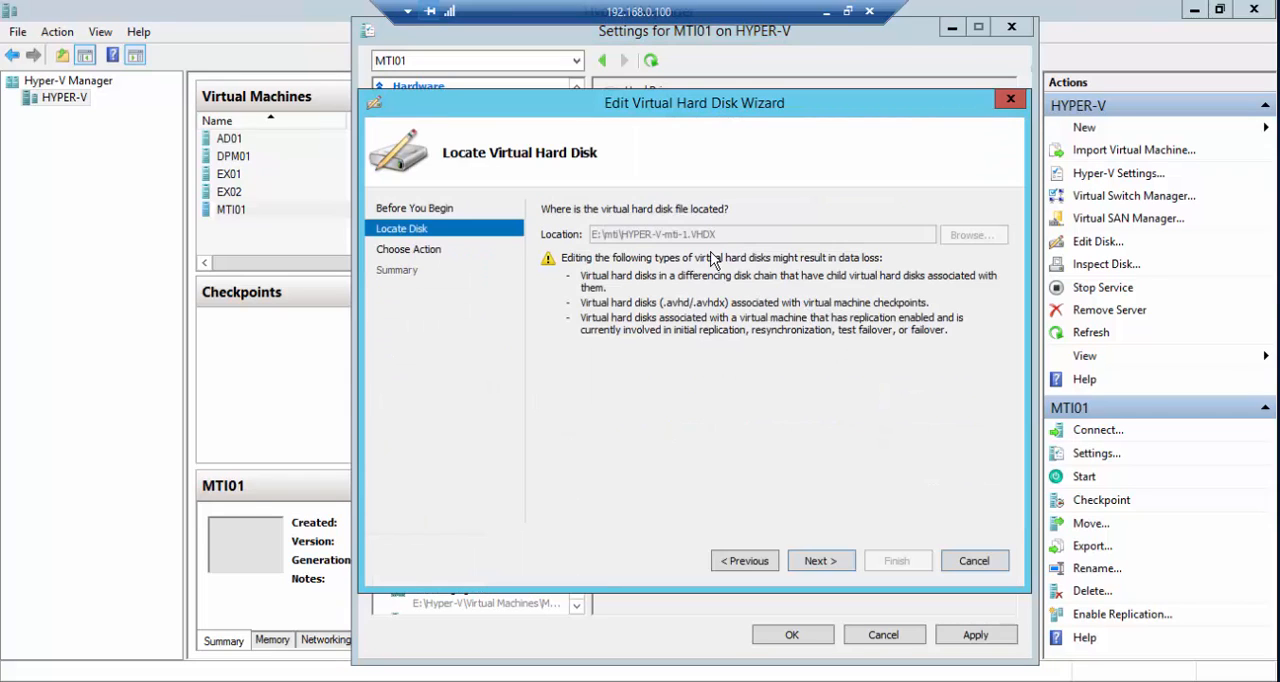
left_click(822, 561)
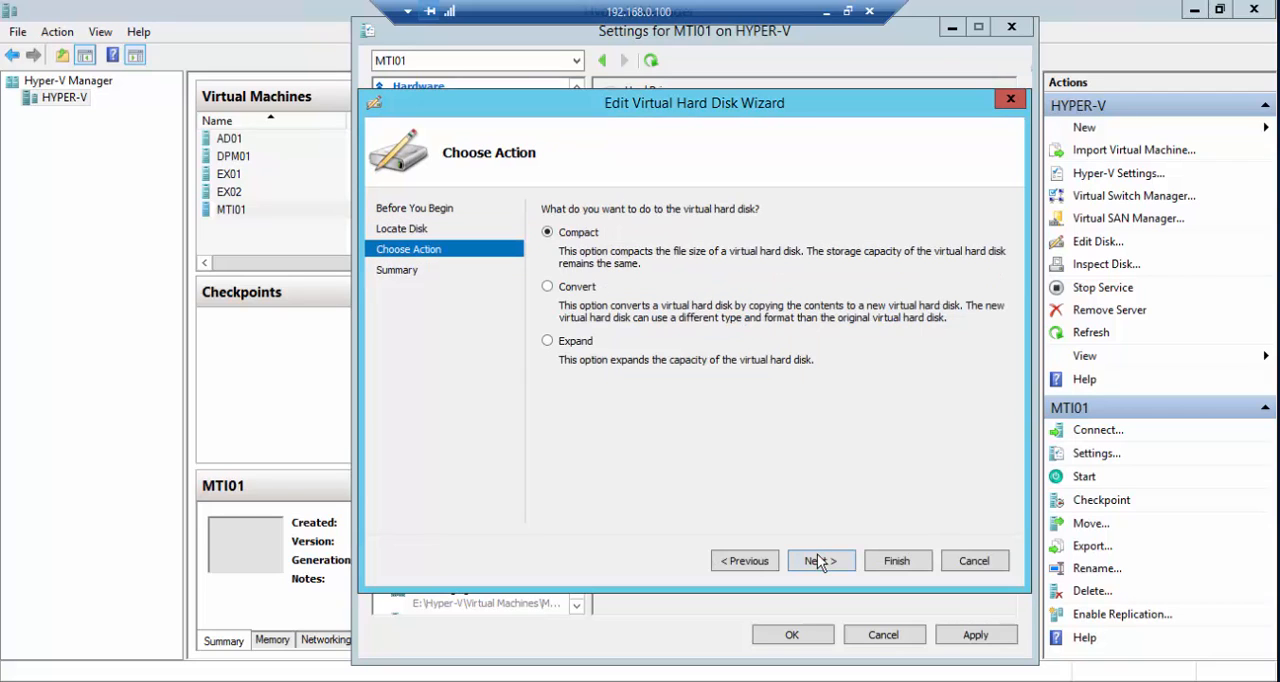
left_click(566, 292)
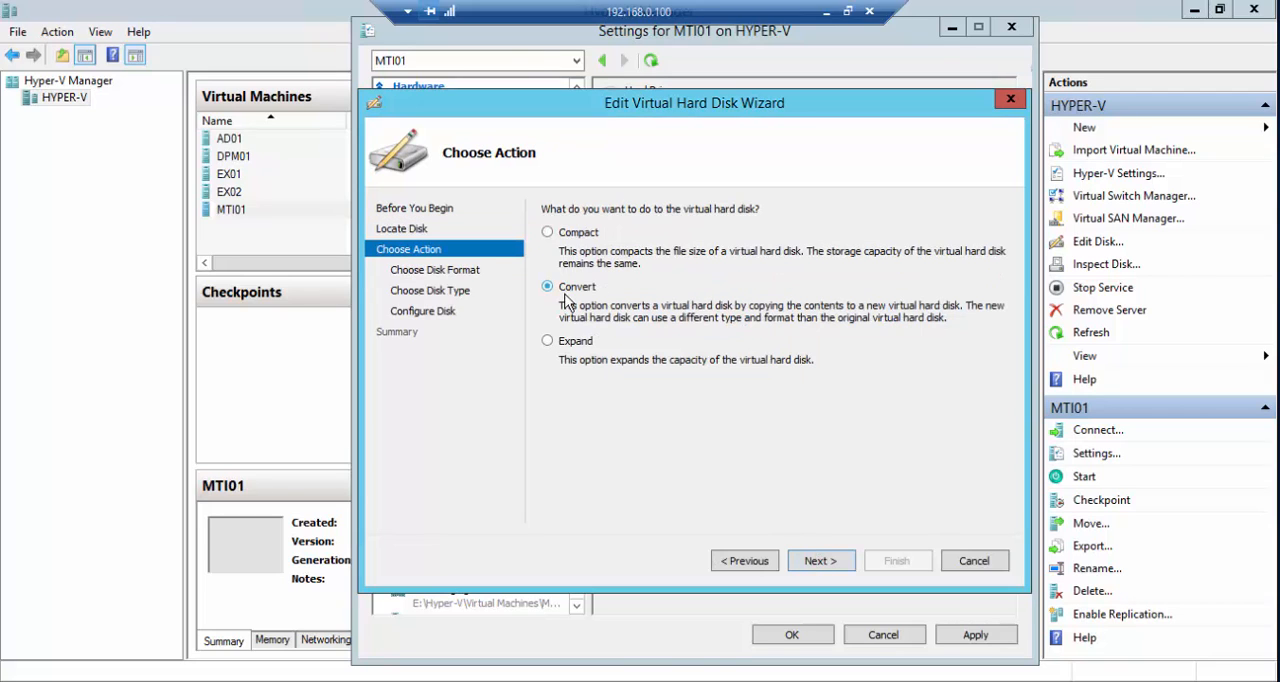
left_click(835, 566)
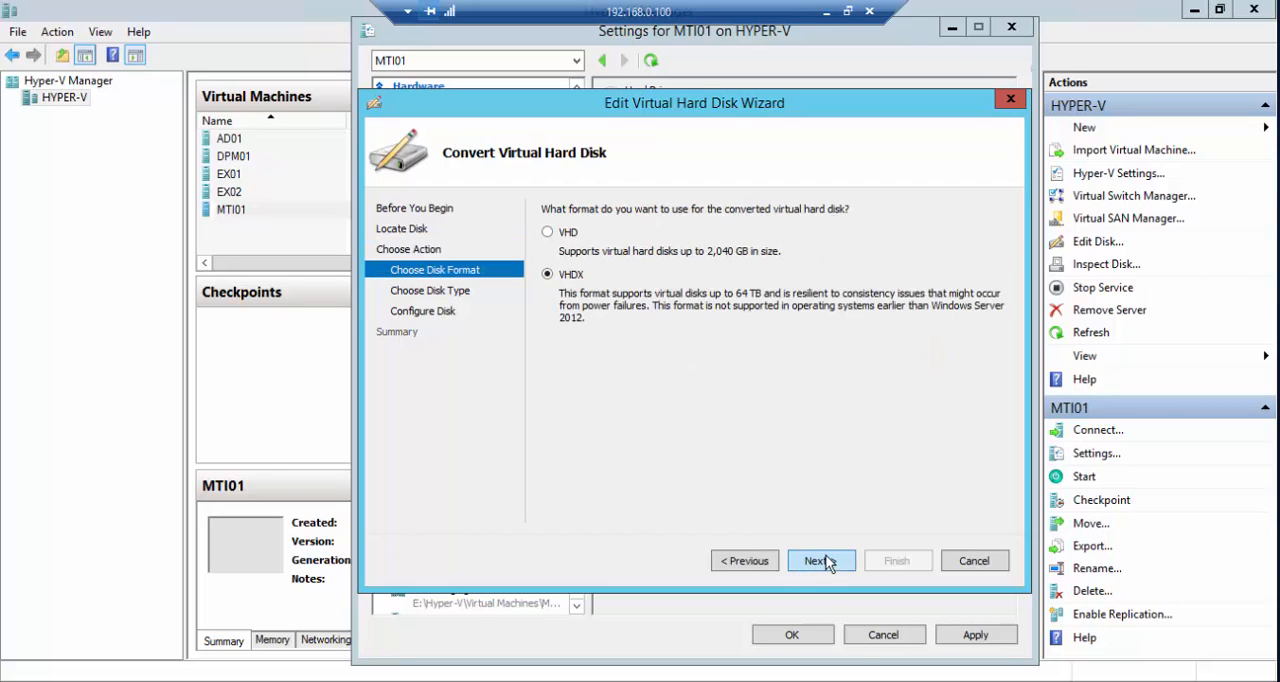
left_click(831, 566)
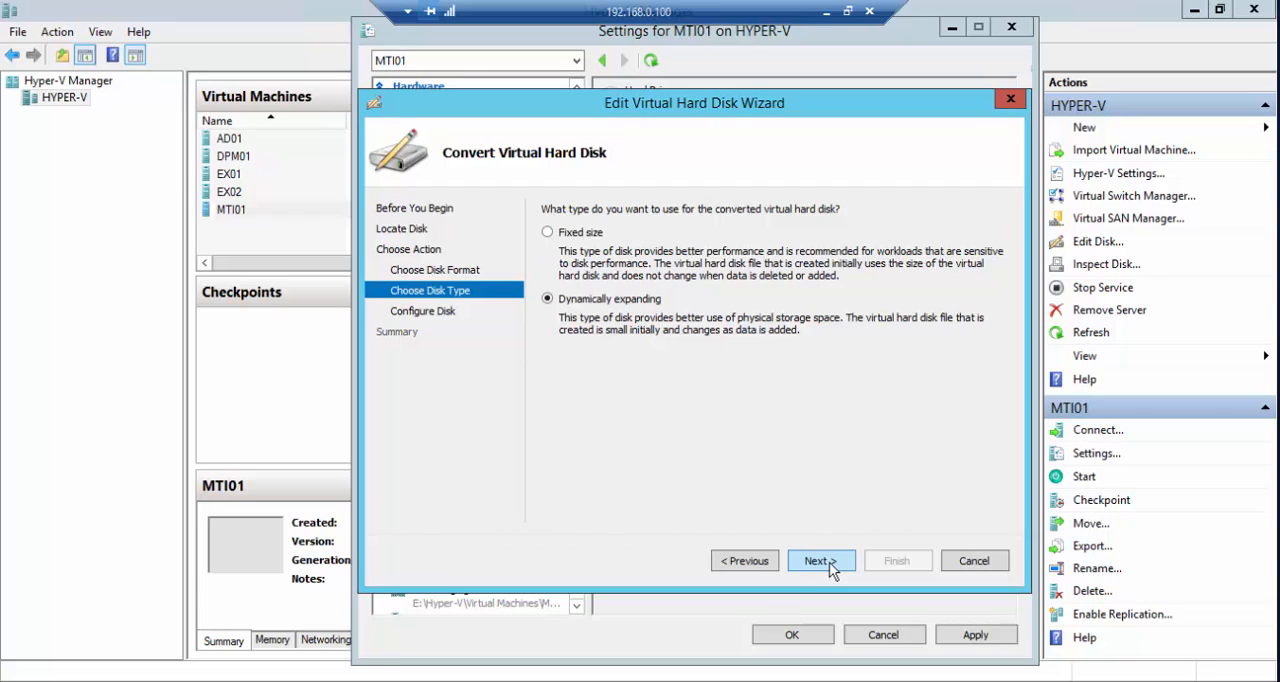
- Return to the disk format choice, keep VHDX after trying VHD, and choose Fixed size as the disk type
left_click(777, 566)
left_click(567, 236)
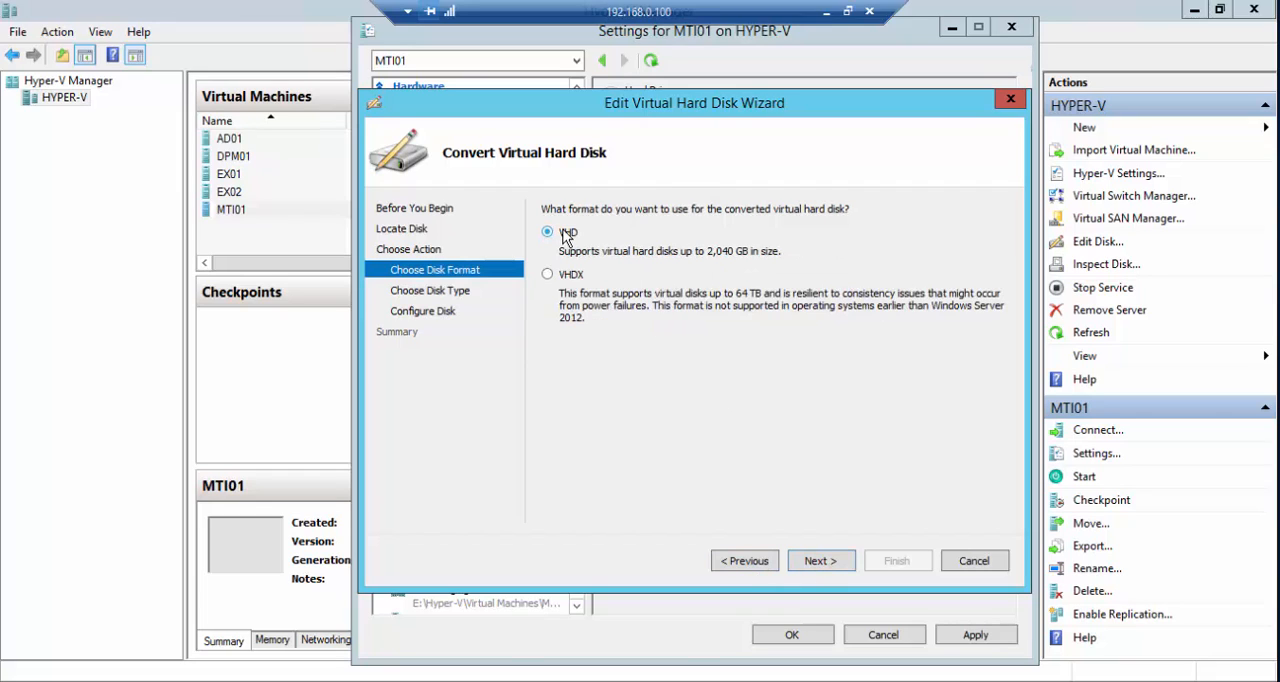
left_click(550, 273)
left_click(558, 238)
left_click(565, 277)
left_click(820, 561)
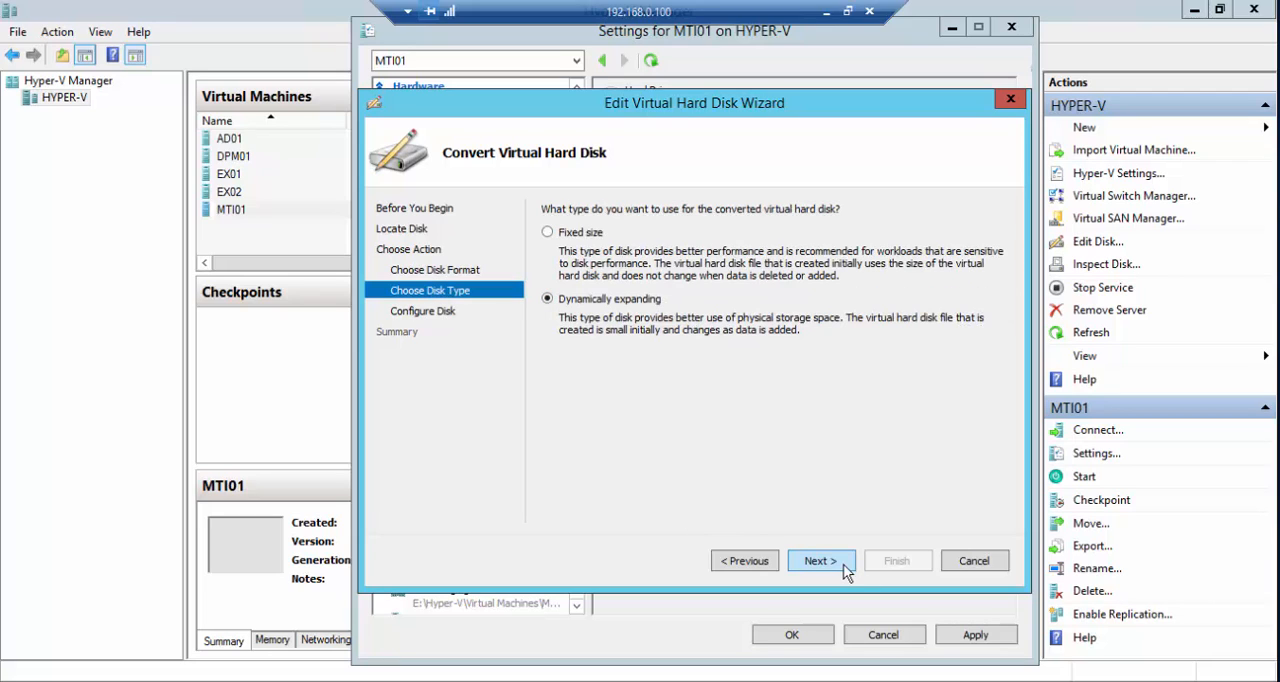
left_click(578, 232)
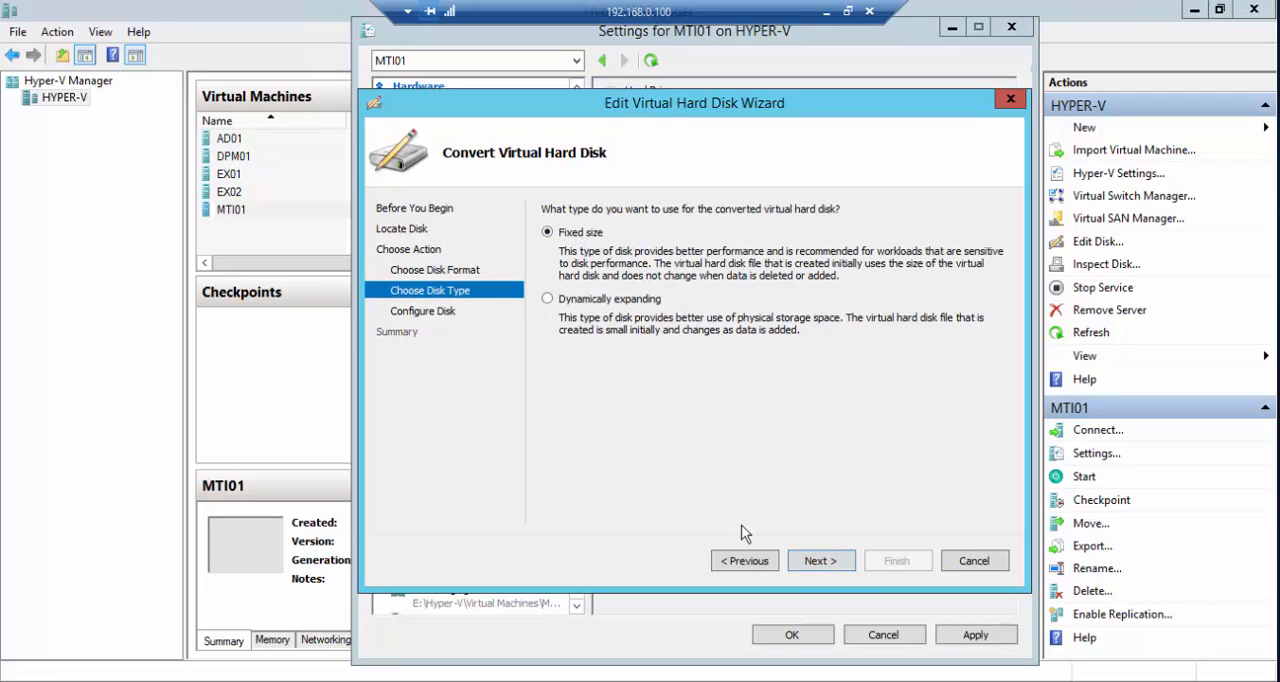
left_click(818, 561)
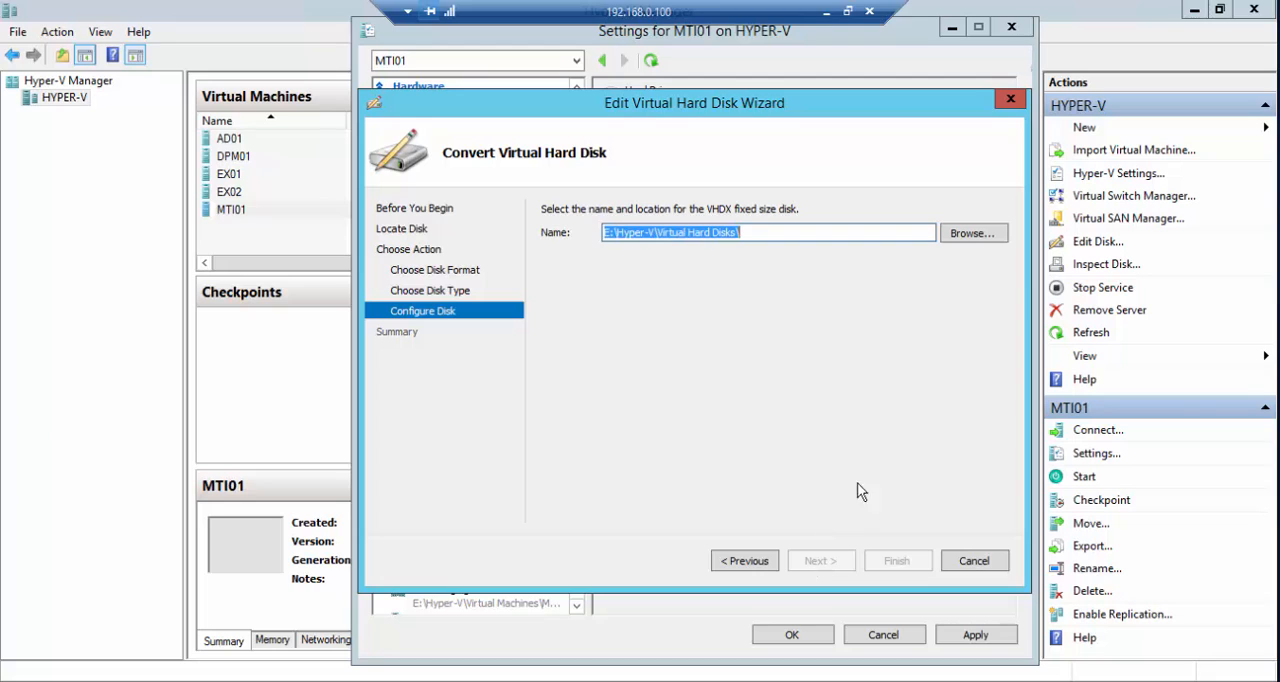
- Browse for the converted disk's location and create and open a folder named vm on Local Disk (C:)
left_click(970, 233)
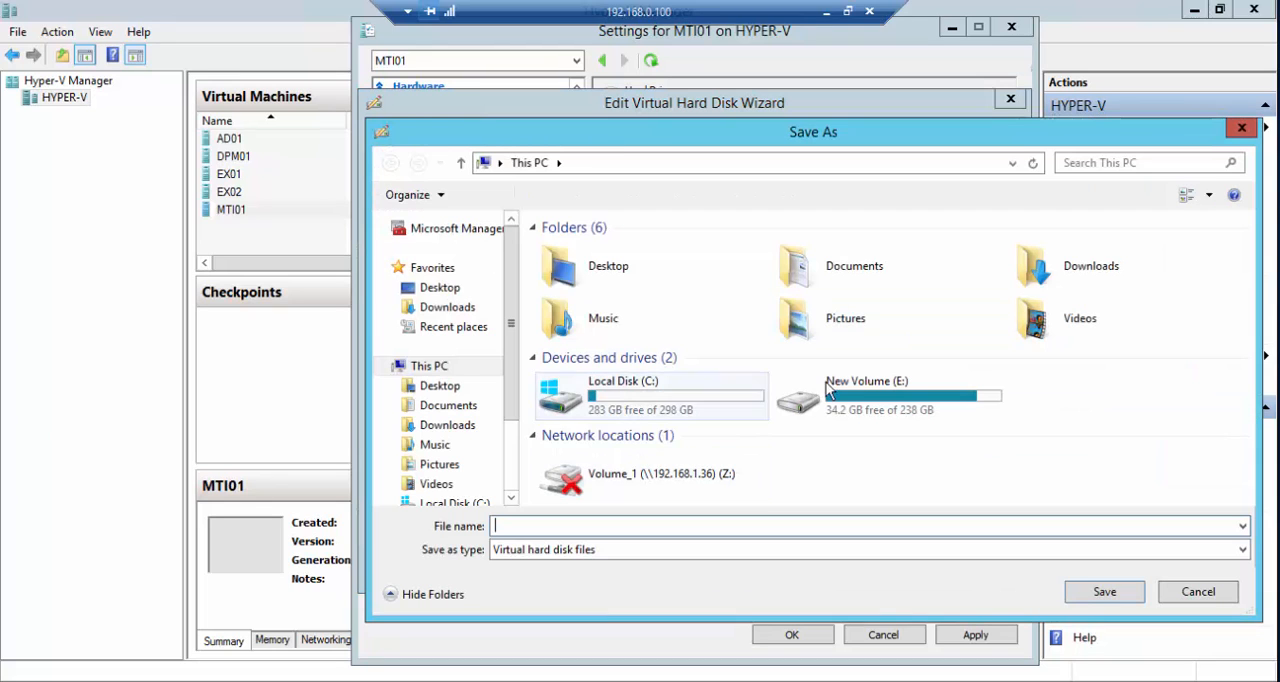
double_click(688, 405)
right_click(690, 418)
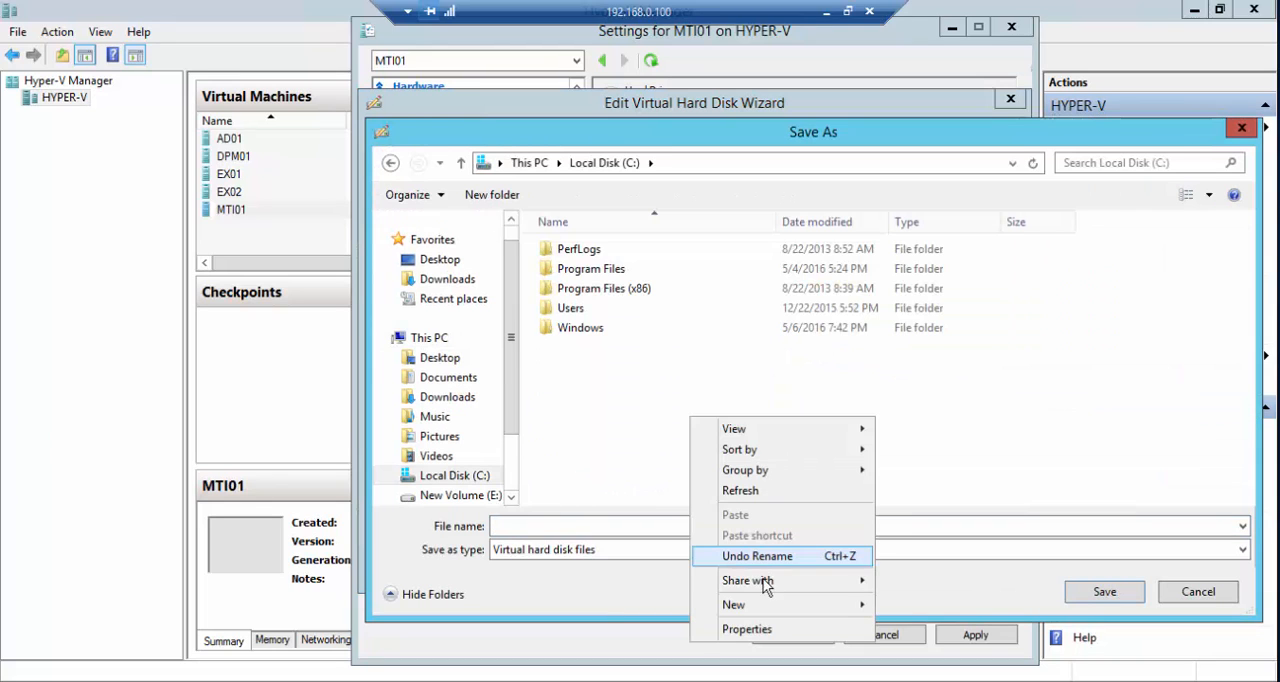
mouse_move(771, 606)
left_click(916, 478)
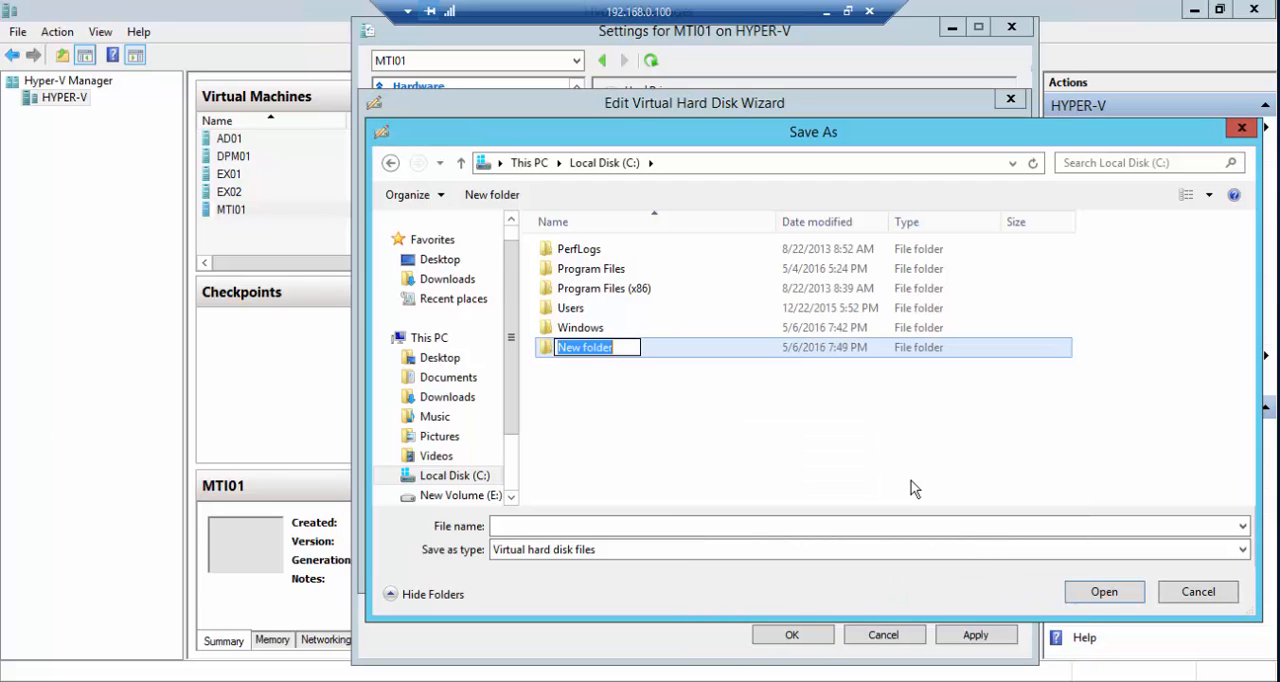
type("vm")
key("Return")
key("Return")
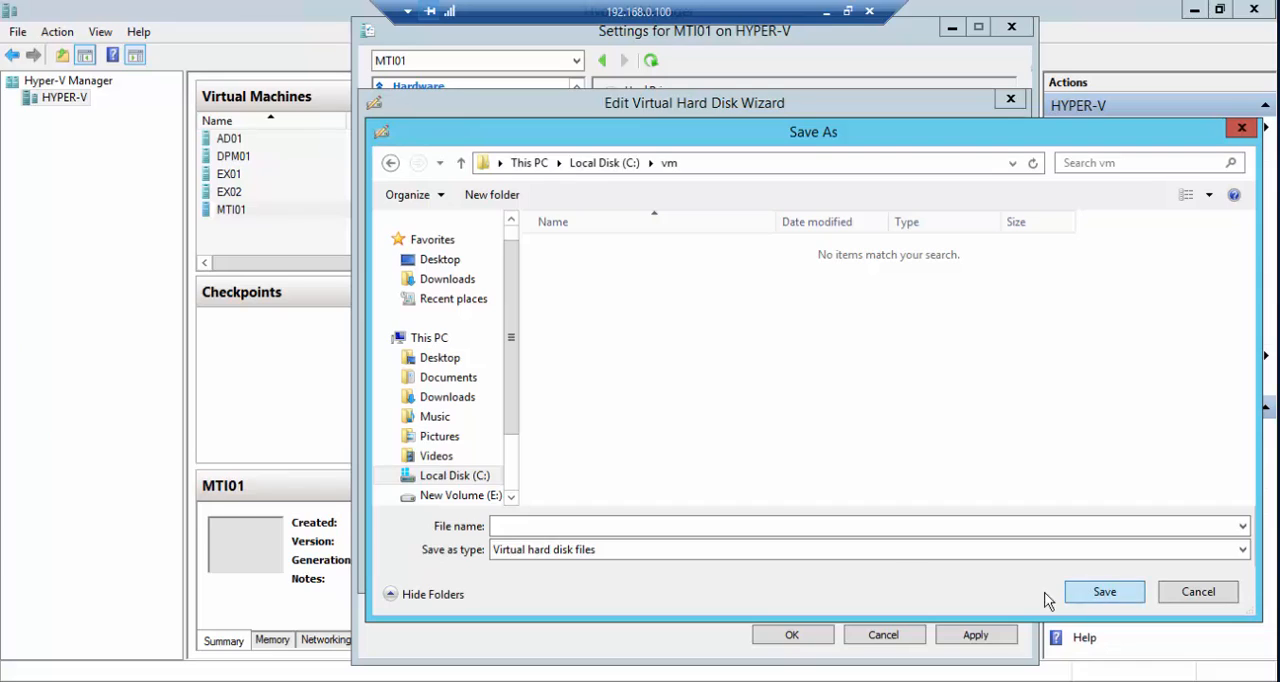
- Name the converted disk file MTI in the vm folder and proceed to the conversion summary
left_click(925, 527)
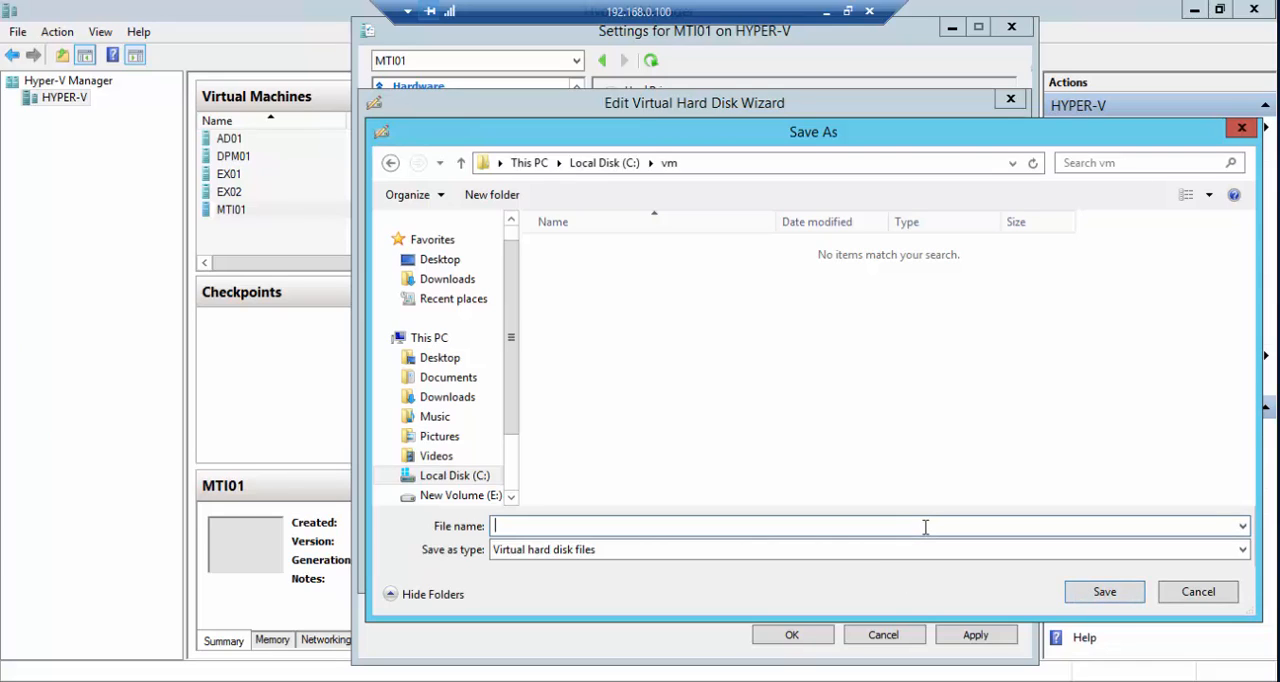
type("m")
key("BackSpace")
type("MTI0")
key("BackSpace")
key("Return")
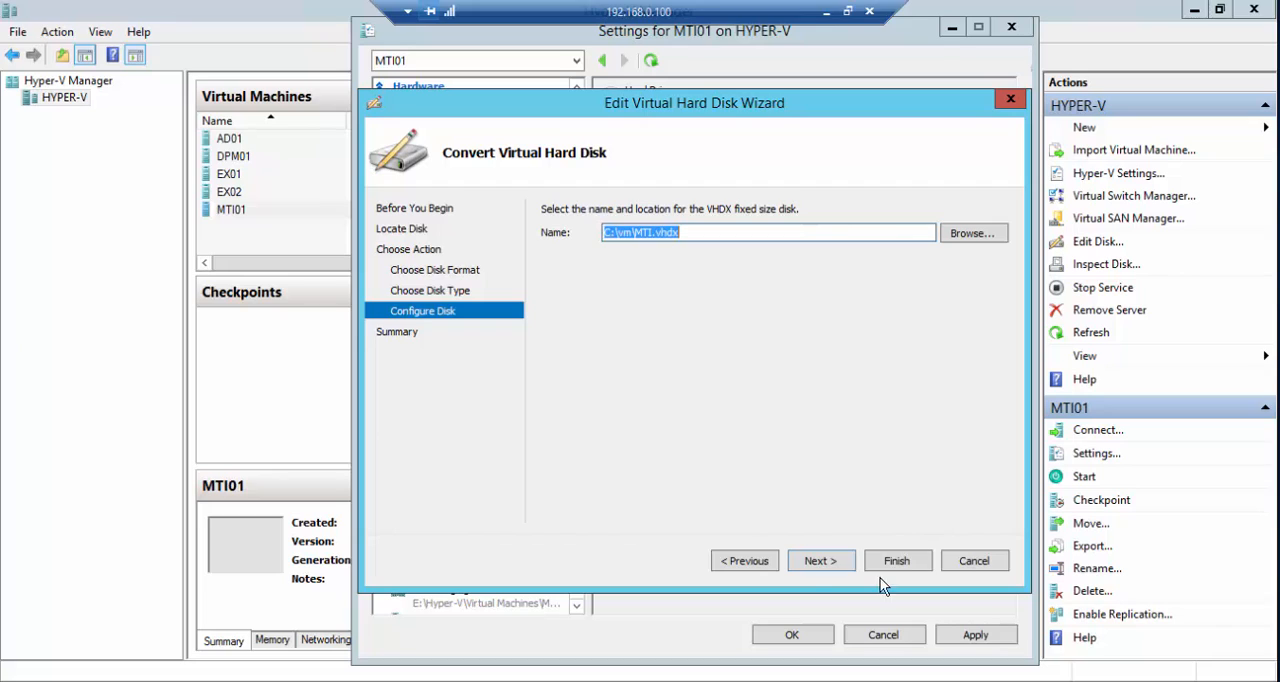
left_click(810, 562)
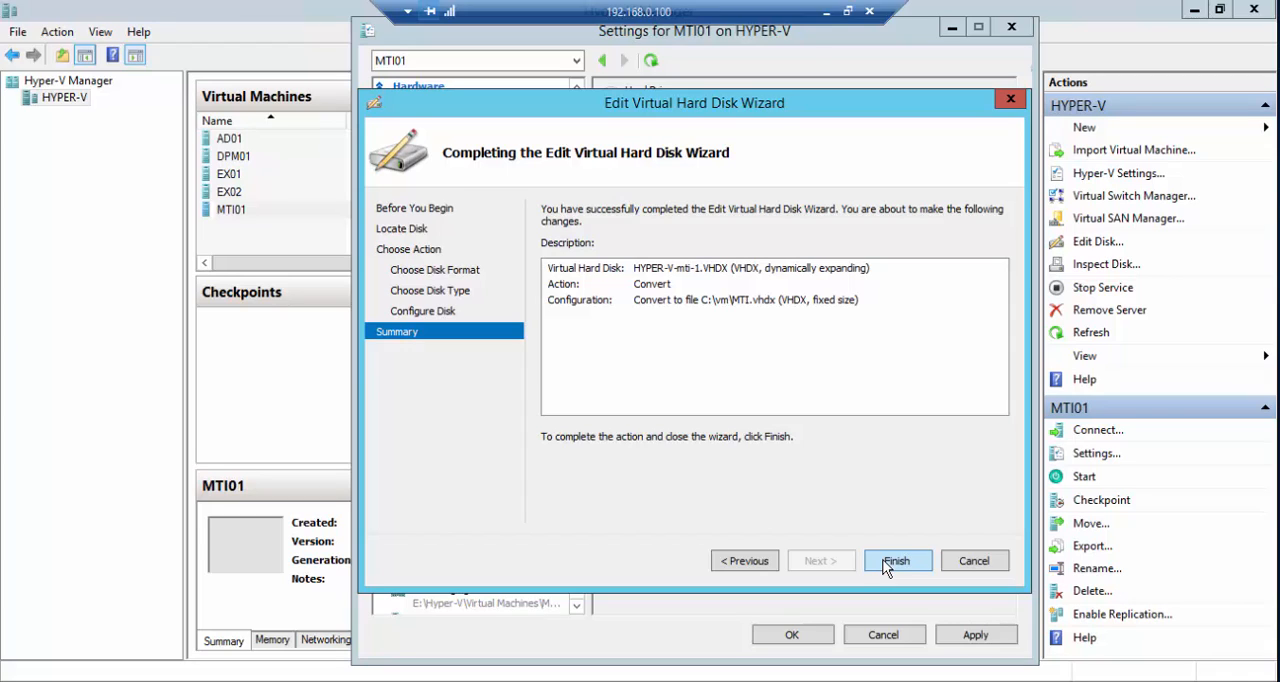
- Go back through the disk conversion settings to the introduction and cancel the conversion
left_click(742, 561)
left_click(728, 561)
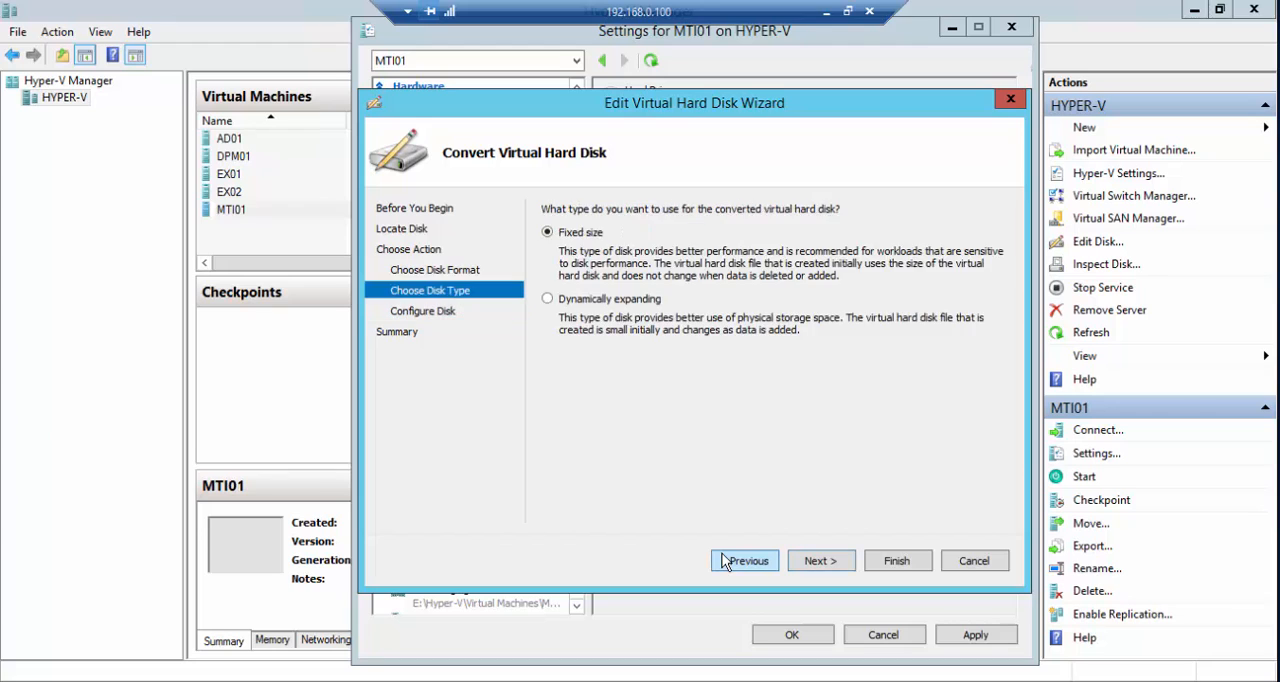
left_click(725, 561)
left_click(725, 561)
left_click(725, 561)
left_click(726, 561)
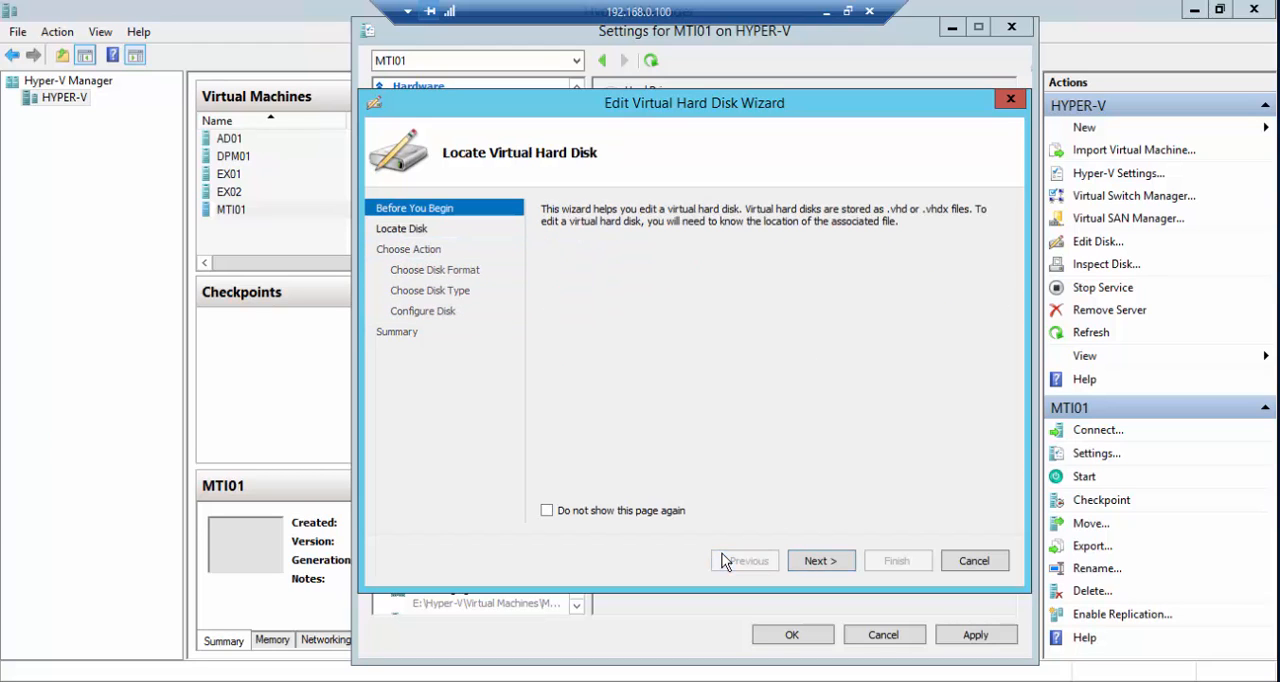
left_click(974, 561)
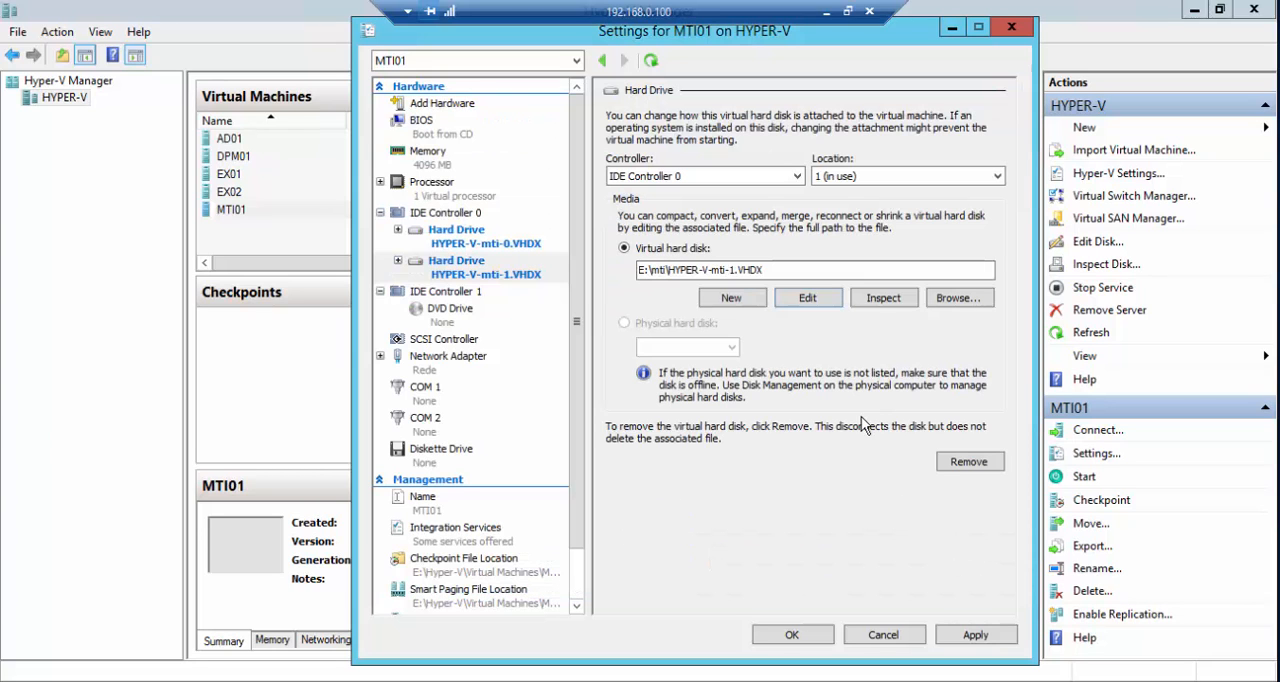
- Review both hard drives on IDE Controller 0, then apply the MTI01 settings and close them
left_click(477, 246)
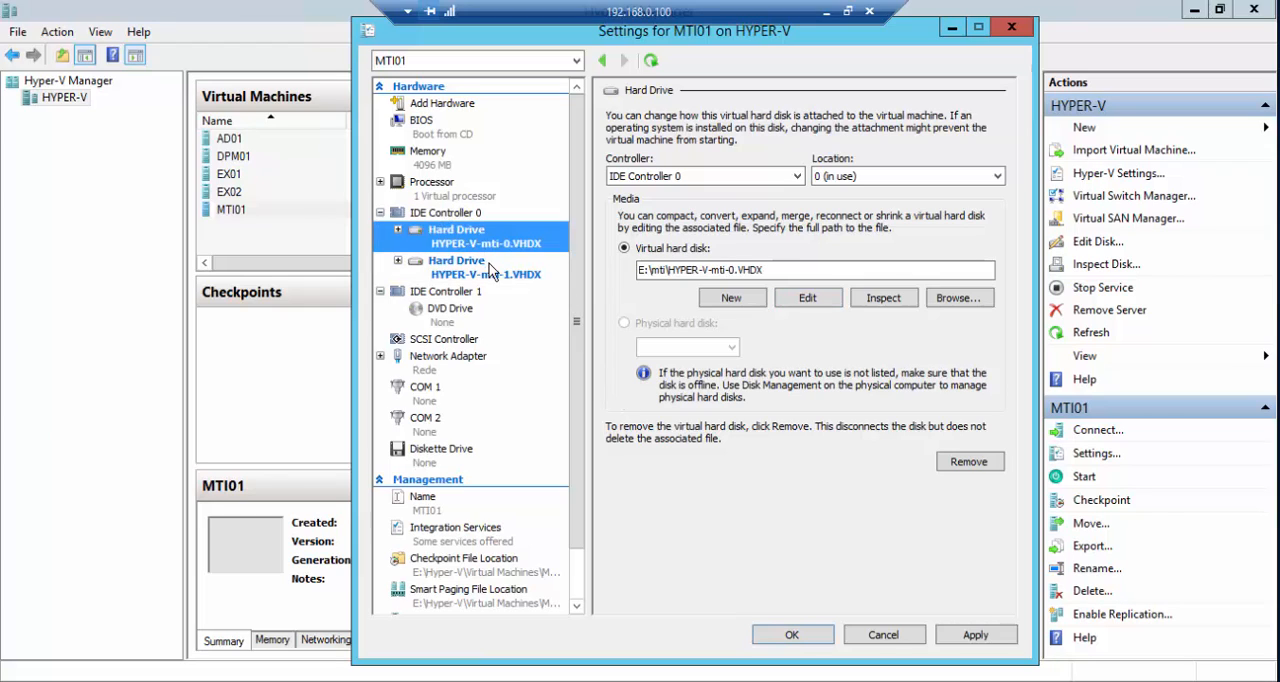
left_click(493, 277)
left_click(972, 637)
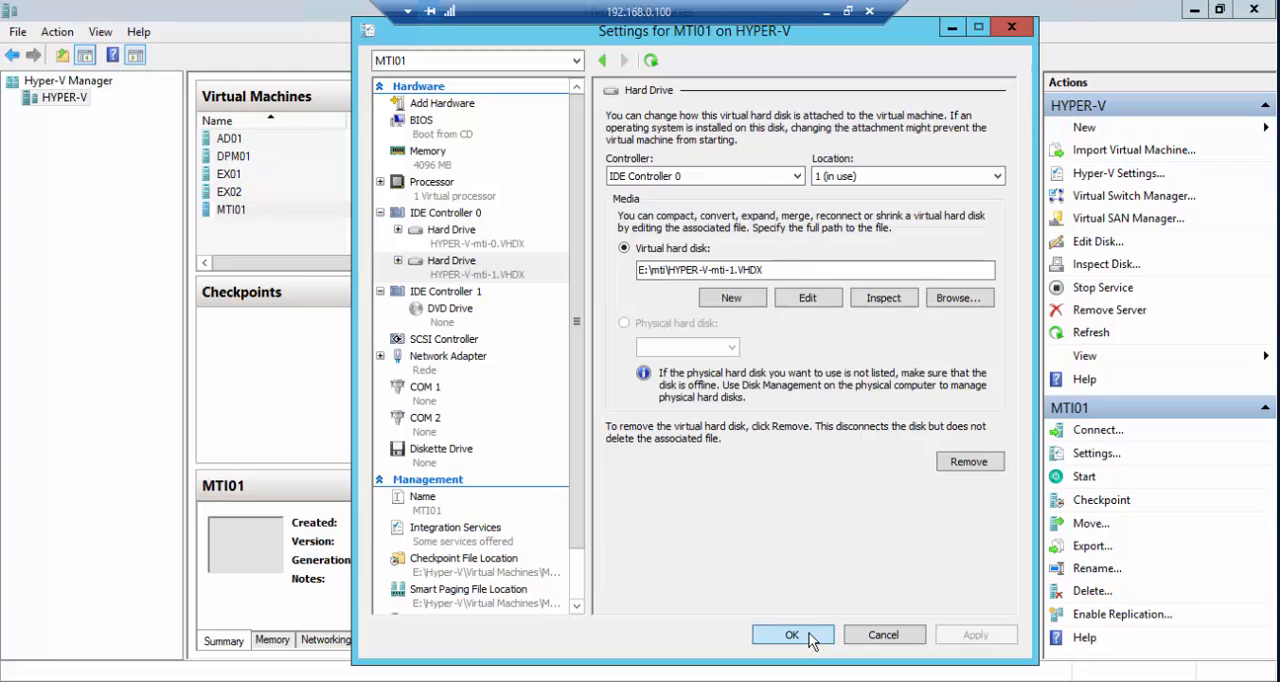
left_click(791, 635)
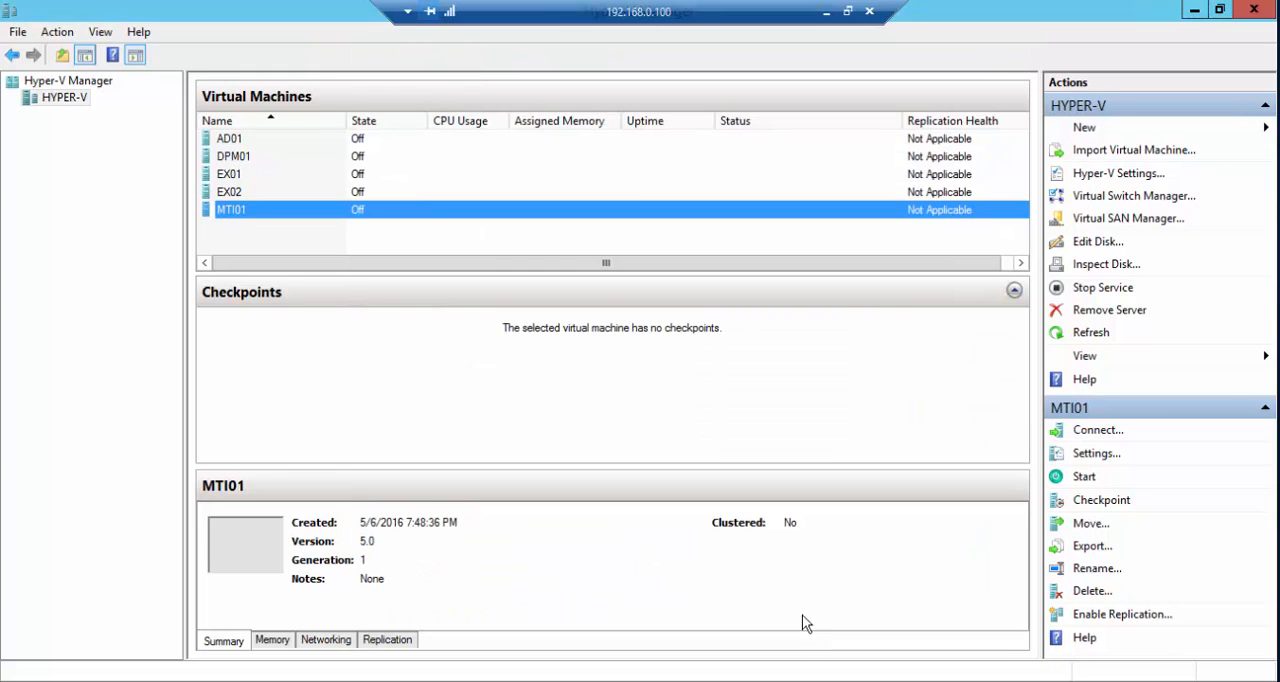
- Start the virtual machine MTI01 and maximize its connection window
right_click(417, 205)
left_click(470, 262)
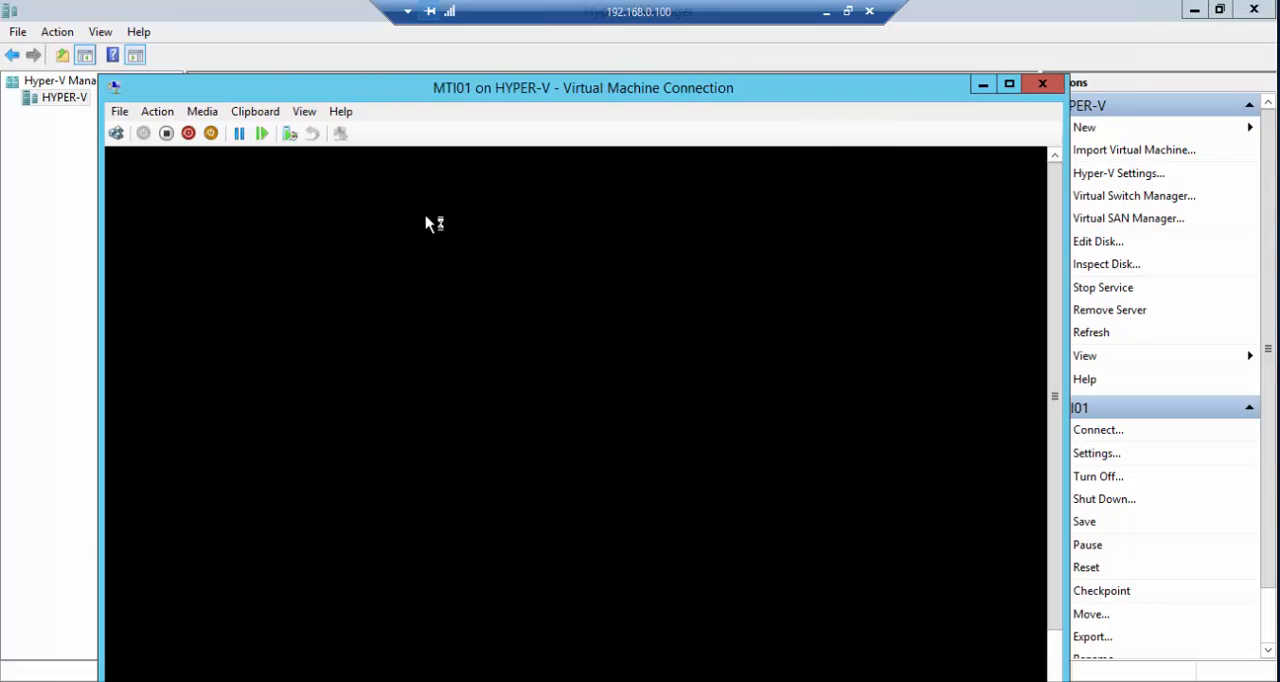
left_click(1009, 86)
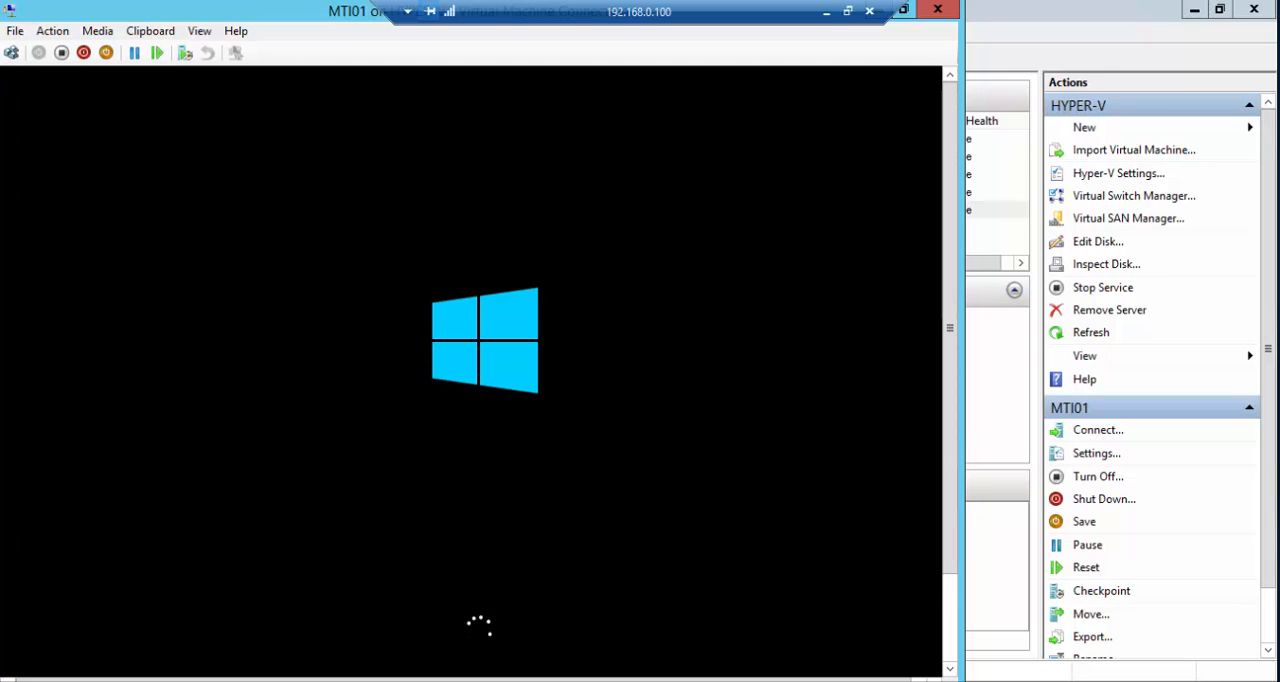
- Send the Ctrl+Alt+Delete command to MTI01 from its connection window to bring up the account sign-in screen
left_click_drag(951, 229, 955, 345)
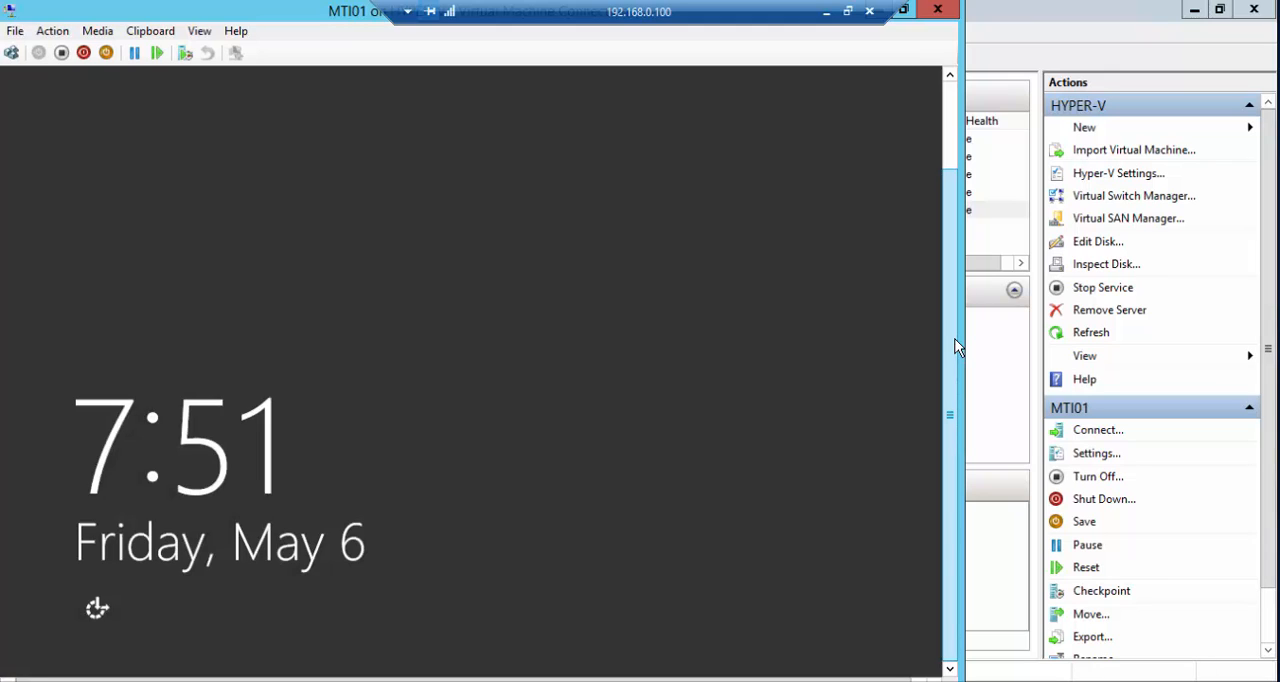
left_click_drag(955, 341, 952, 209)
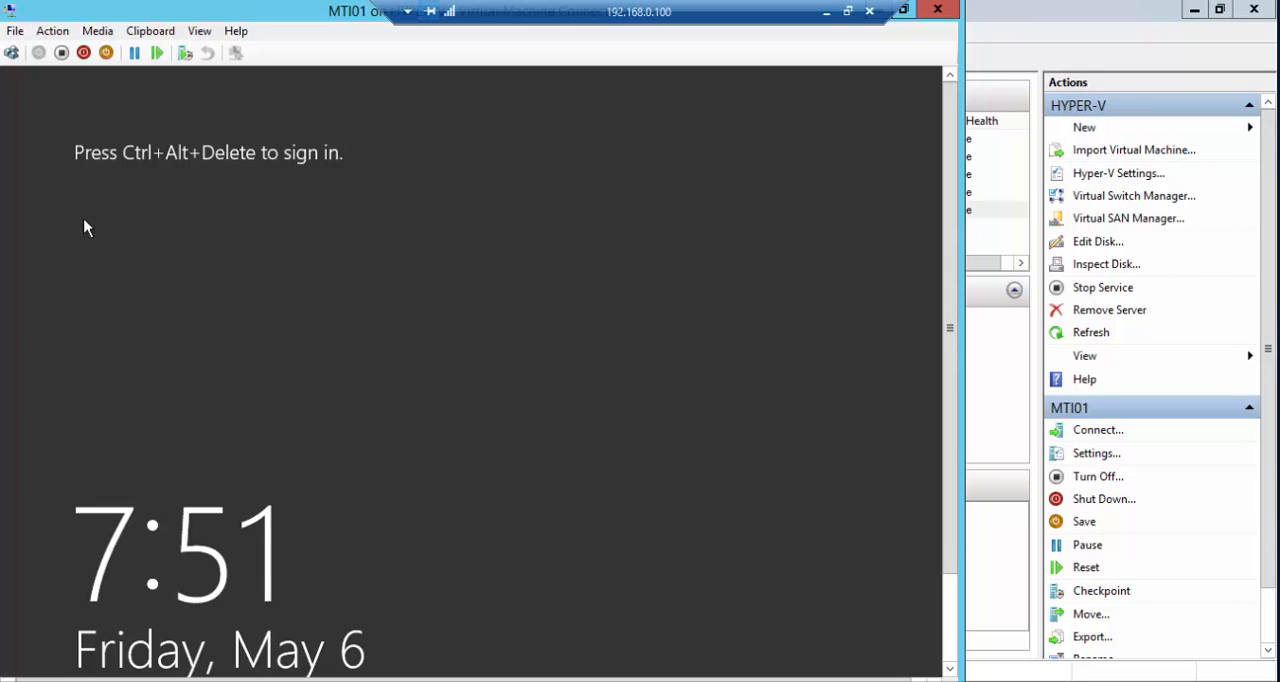
left_click(53, 32)
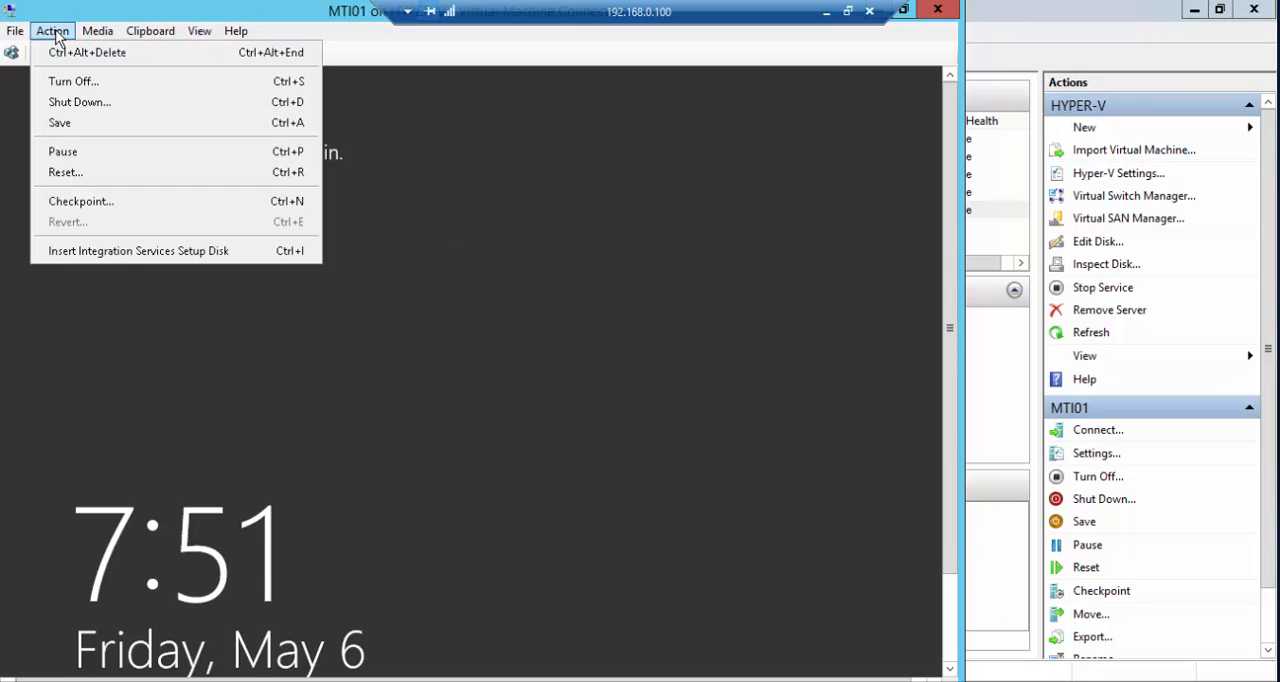
left_click(59, 44)
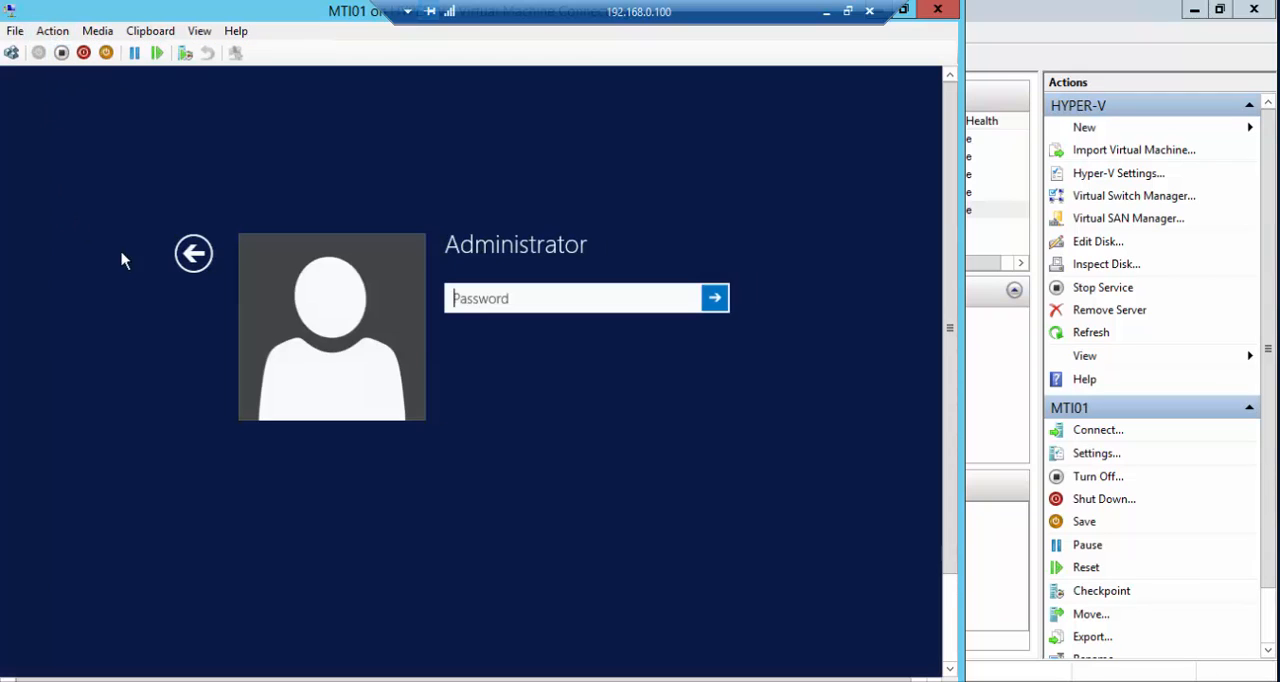
- Sign in to MTI01 as Administrator by entering the account password, re-entering it if the first entry is rejected
type("••••••••")
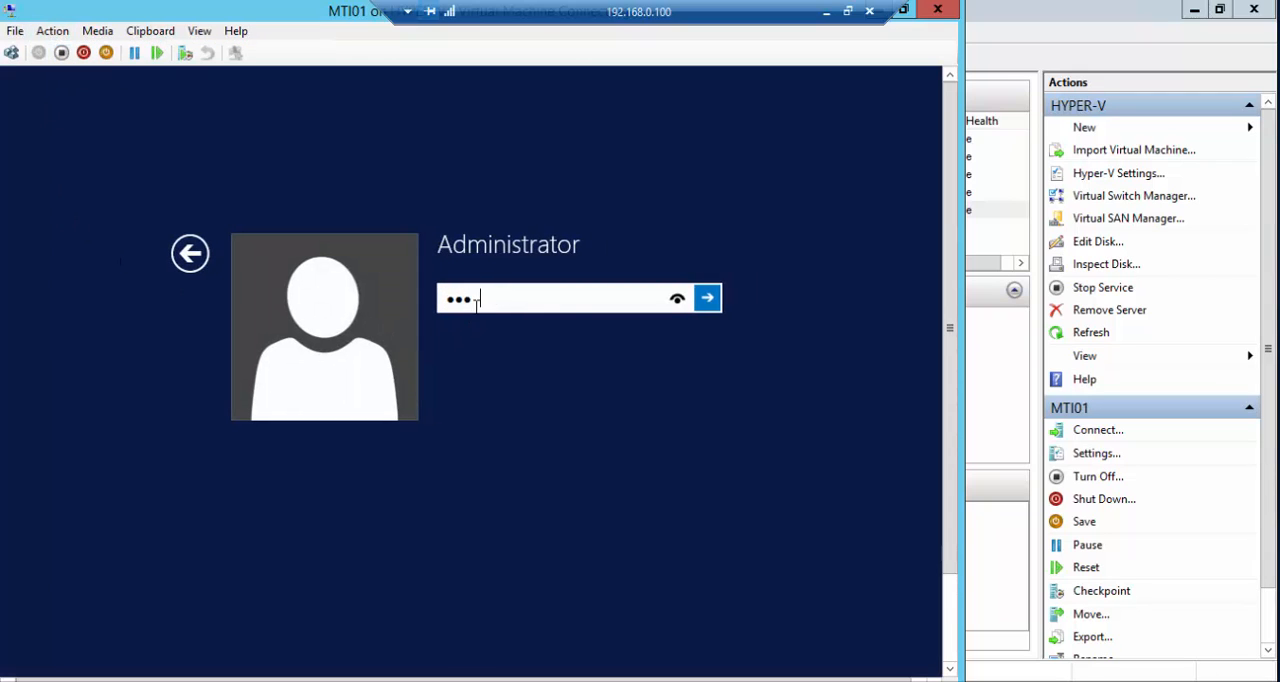
key("Return")
key("Return")
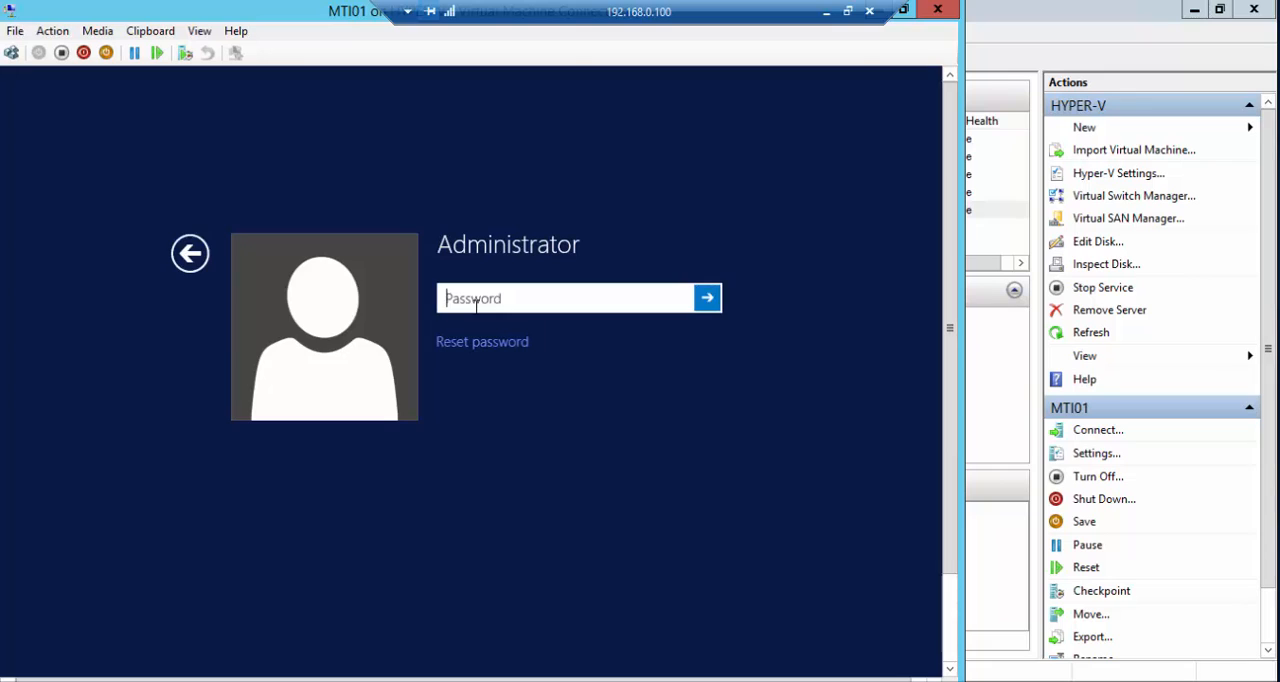
type("••••••••")
key("Return")
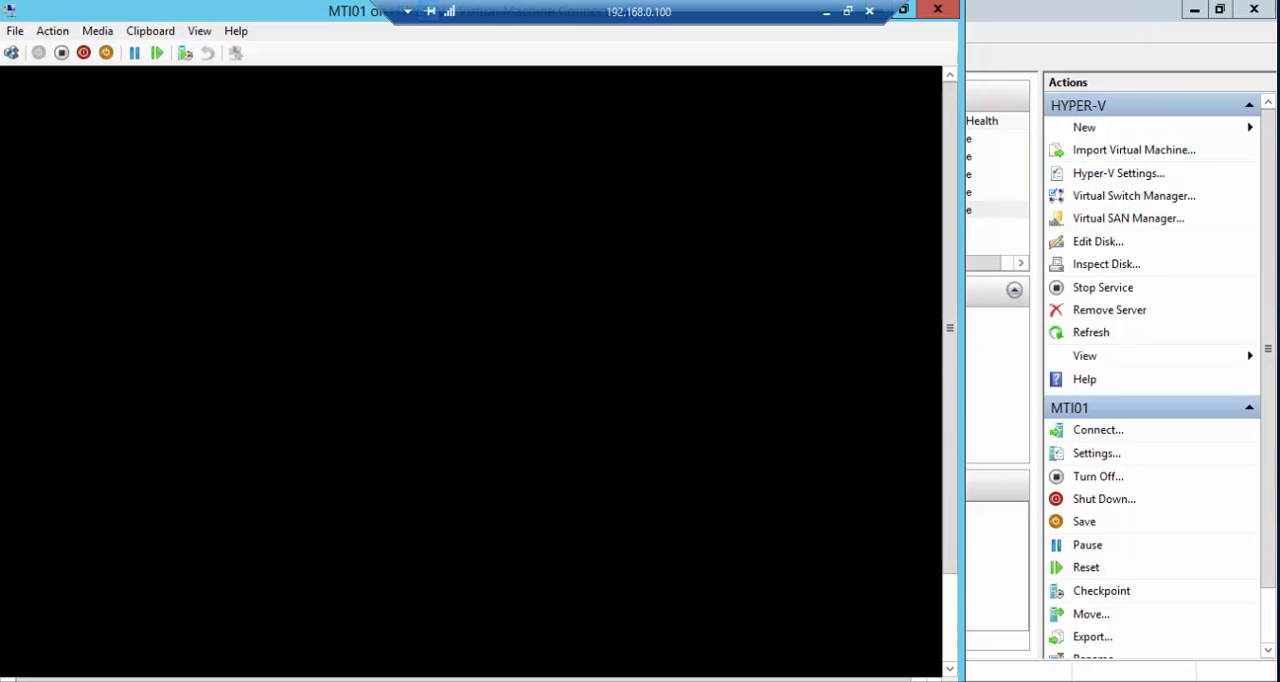
- Move the MTI01 connection window clear, then choose an unexpected-shutdown reason and submit the Shutdown Event Tracker
left_click_drag(947, 202, 952, 226)
left_click_drag(346, 18, 550, 42)
left_click(784, 291)
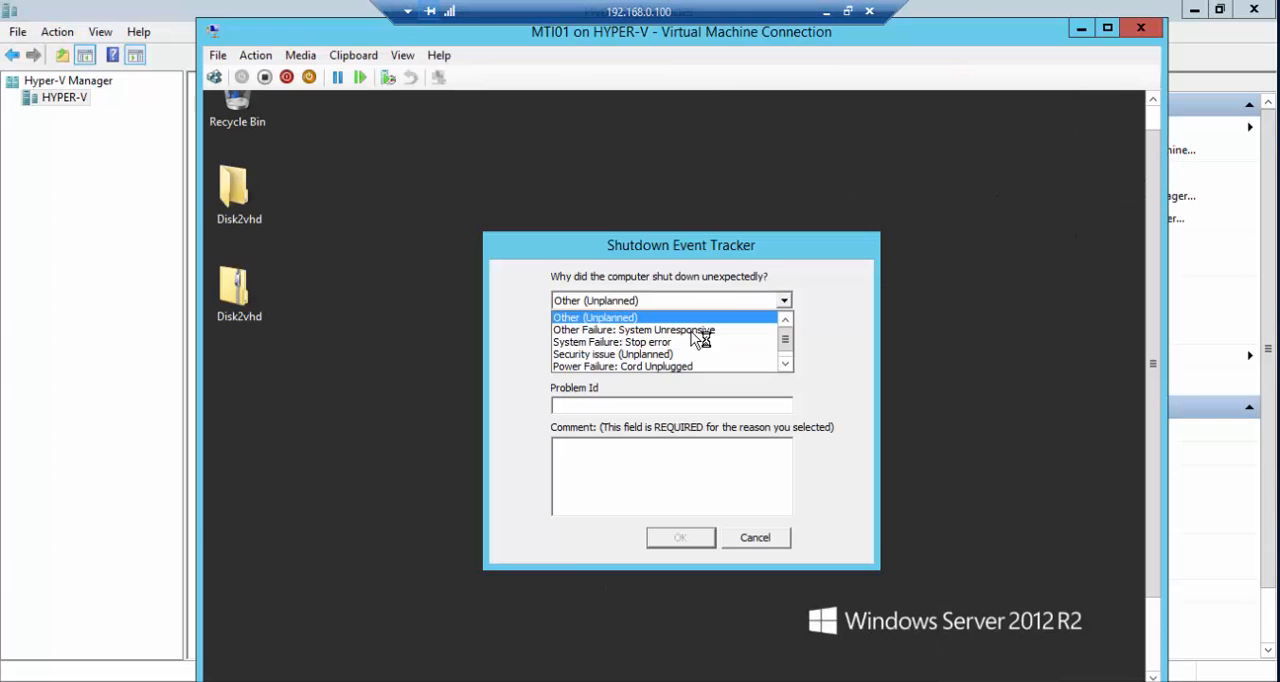
left_click(735, 323)
left_click(680, 537)
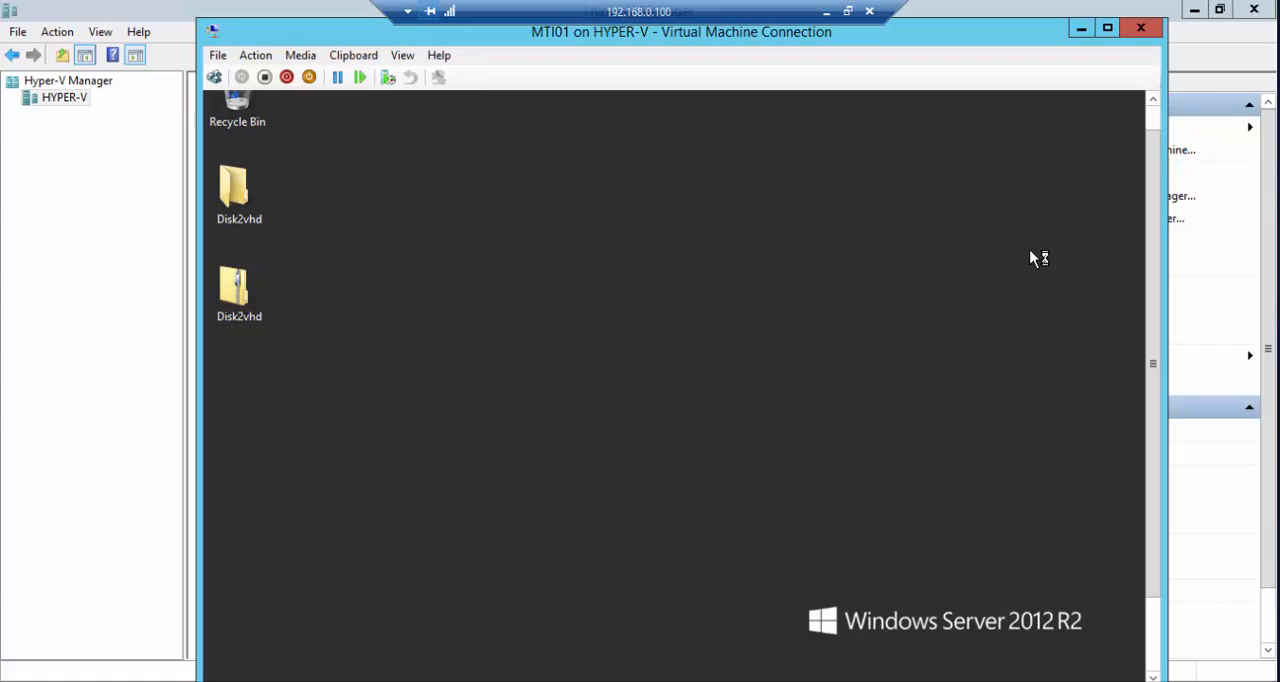
- Select both Disk2vhd items on the MTI01 desktop and minimize Hyper-V Manager to reveal the host desktop for comparison
left_click_drag(1152, 188, 1154, 92)
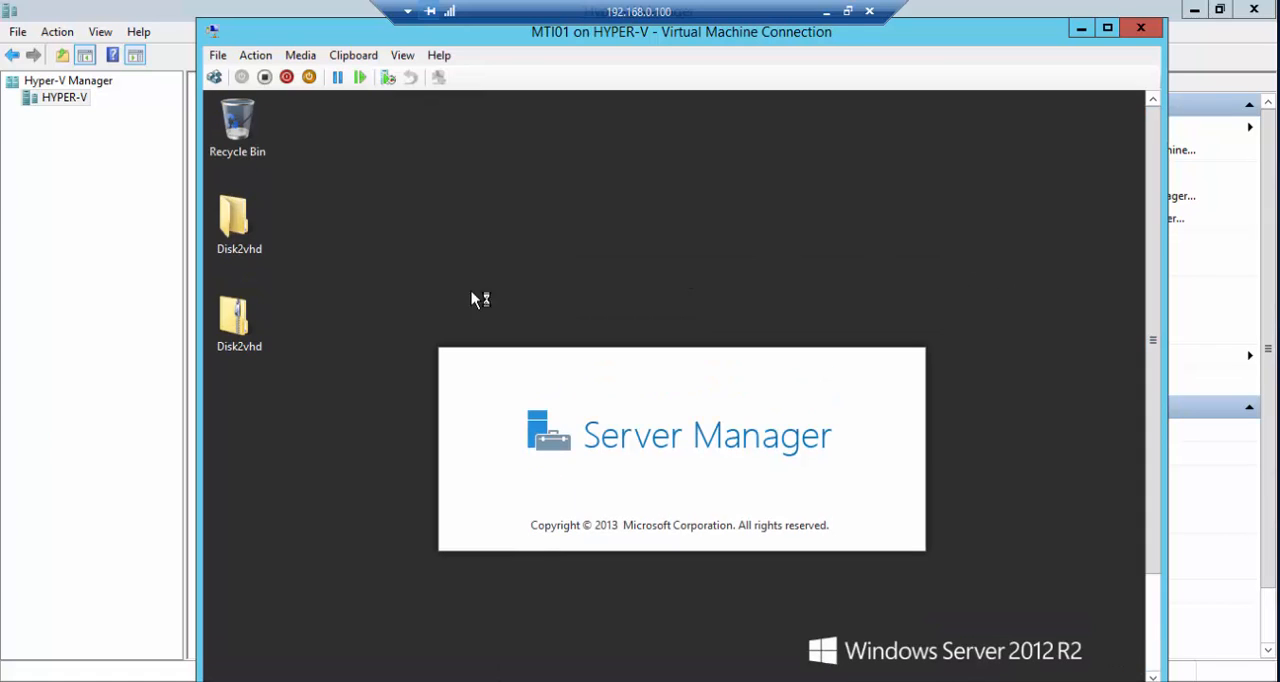
left_click_drag(329, 359, 242, 206)
left_click(1194, 10)
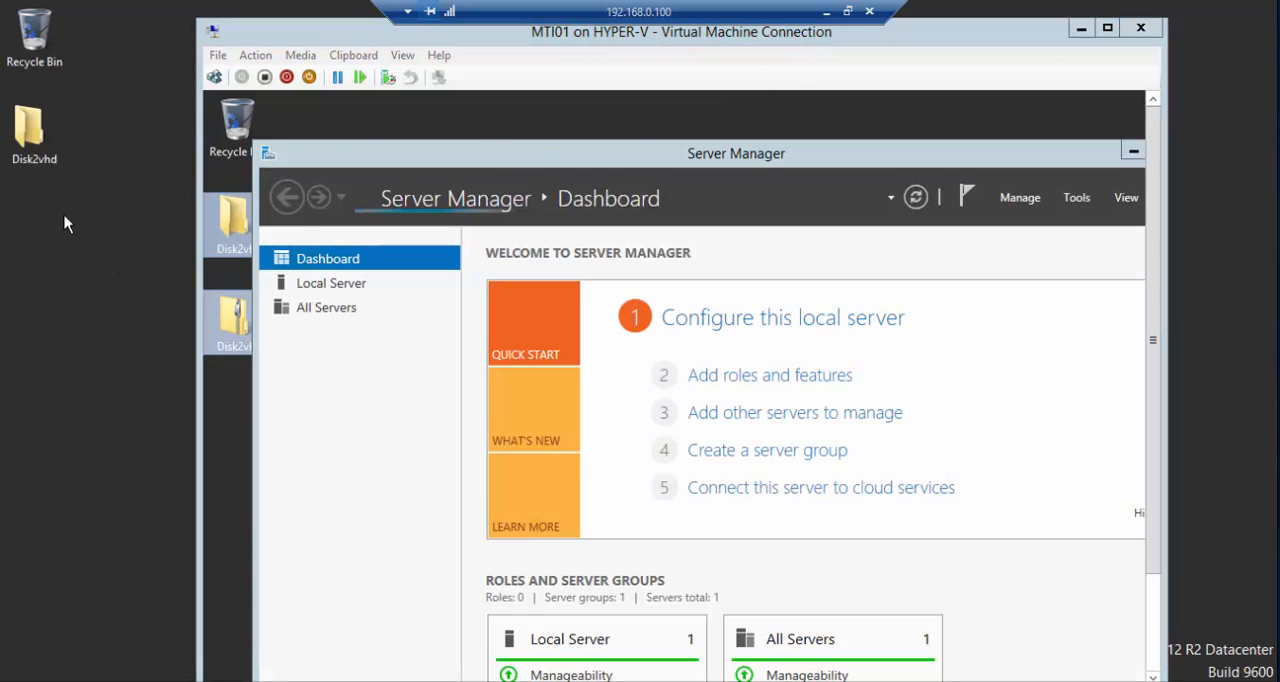
- Place the Disk2vhd zip archive below the Disk2vhd folder on the host desktop, moving the connection window aside and back
left_click_drag(730, 38, 1278, 128)
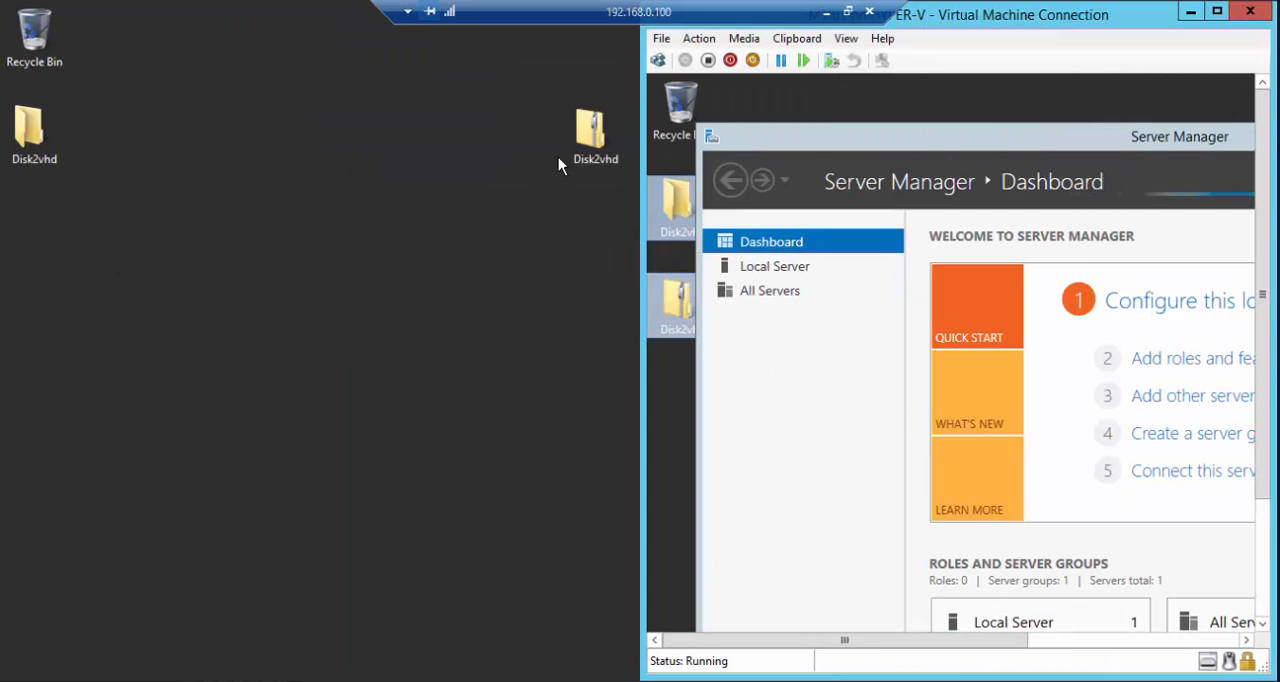
left_click_drag(562, 152, 114, 237)
left_click_drag(1006, 42, 930, 76)
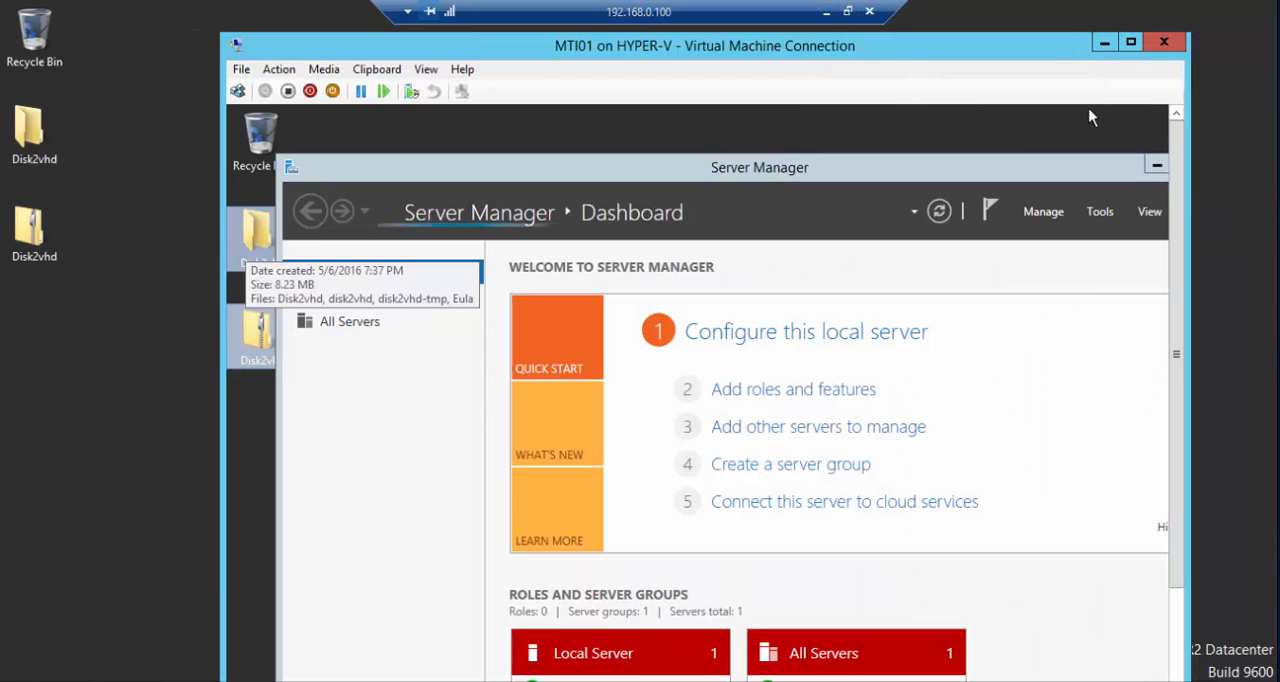
- Open the properties of This PC inside MTI01 to view the virtual machine's system information
scroll(1078, 410, "down", 2)
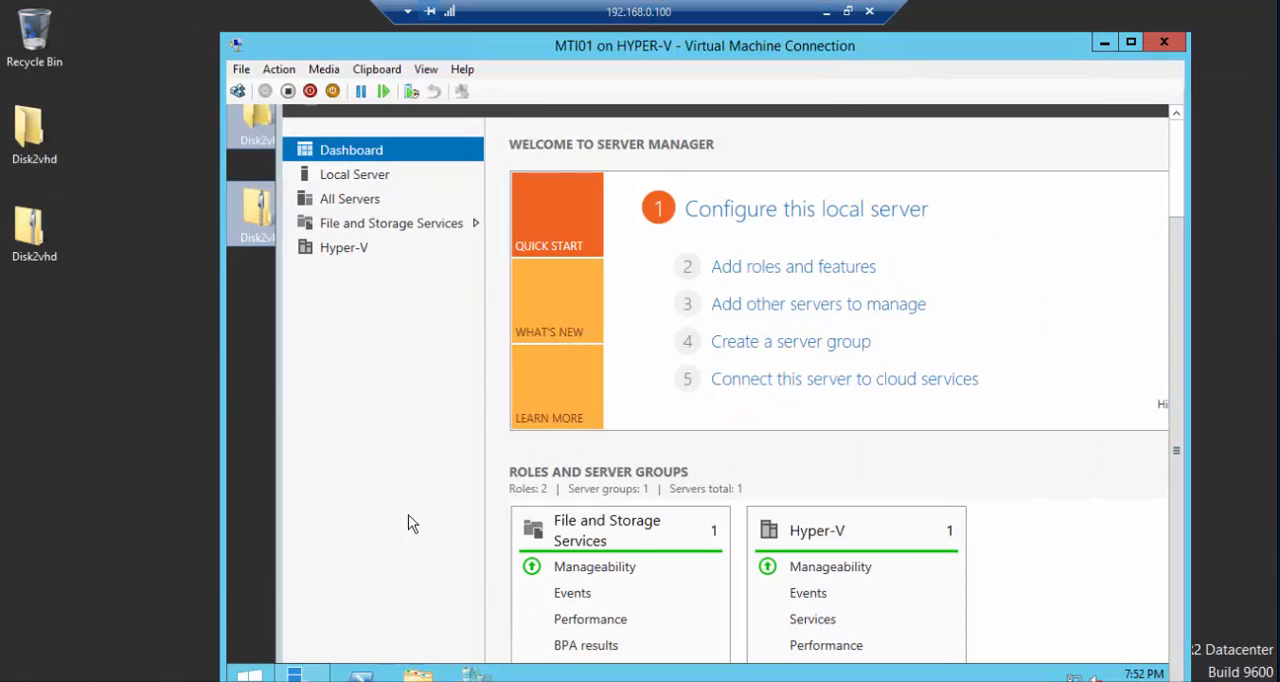
left_click(249, 674)
right_click(392, 315)
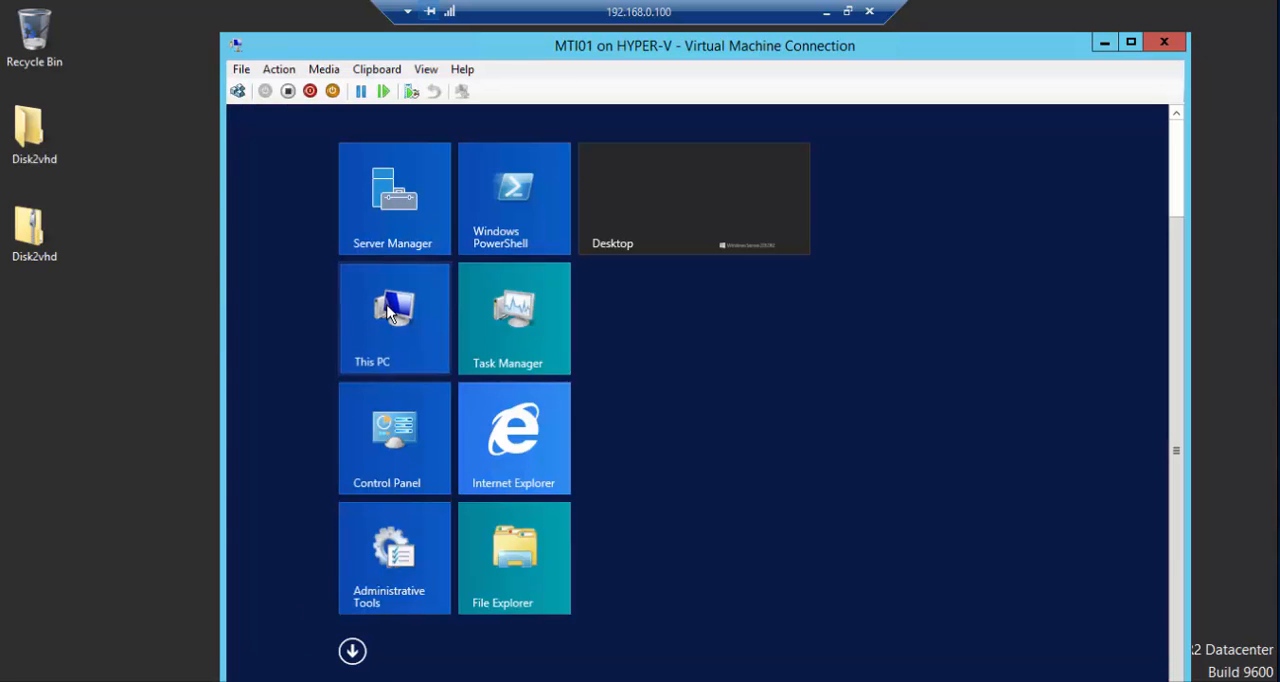
left_click(408, 362)
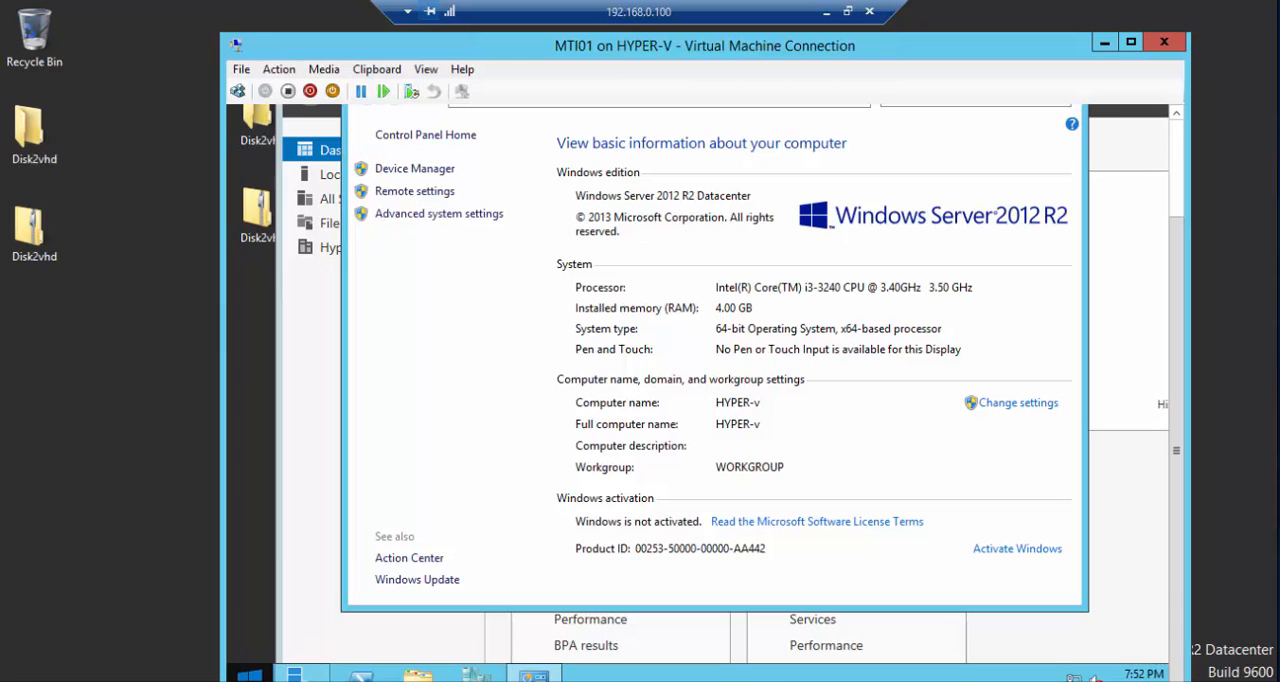
- Open the host's This PC properties beside the virtual machine's to compare their system information, then close the host's System window
left_click(20, 680)
right_click(156, 318)
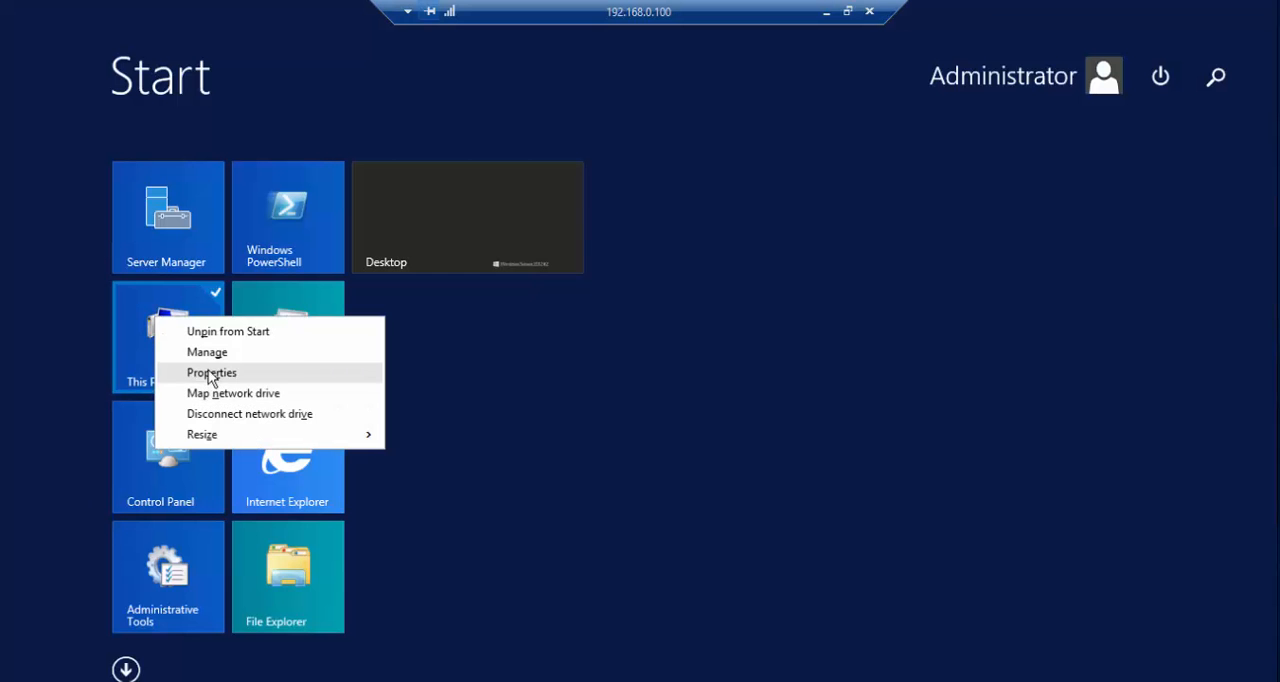
left_click(211, 372)
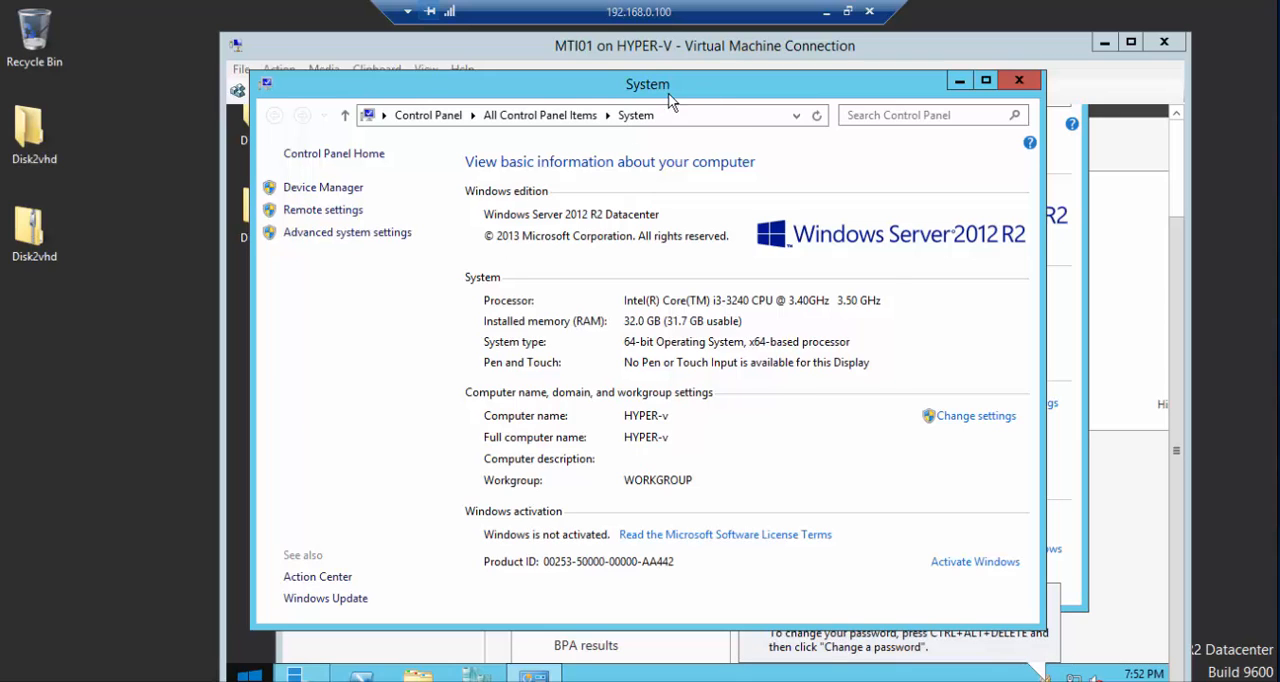
left_click_drag(702, 88, 245, 91)
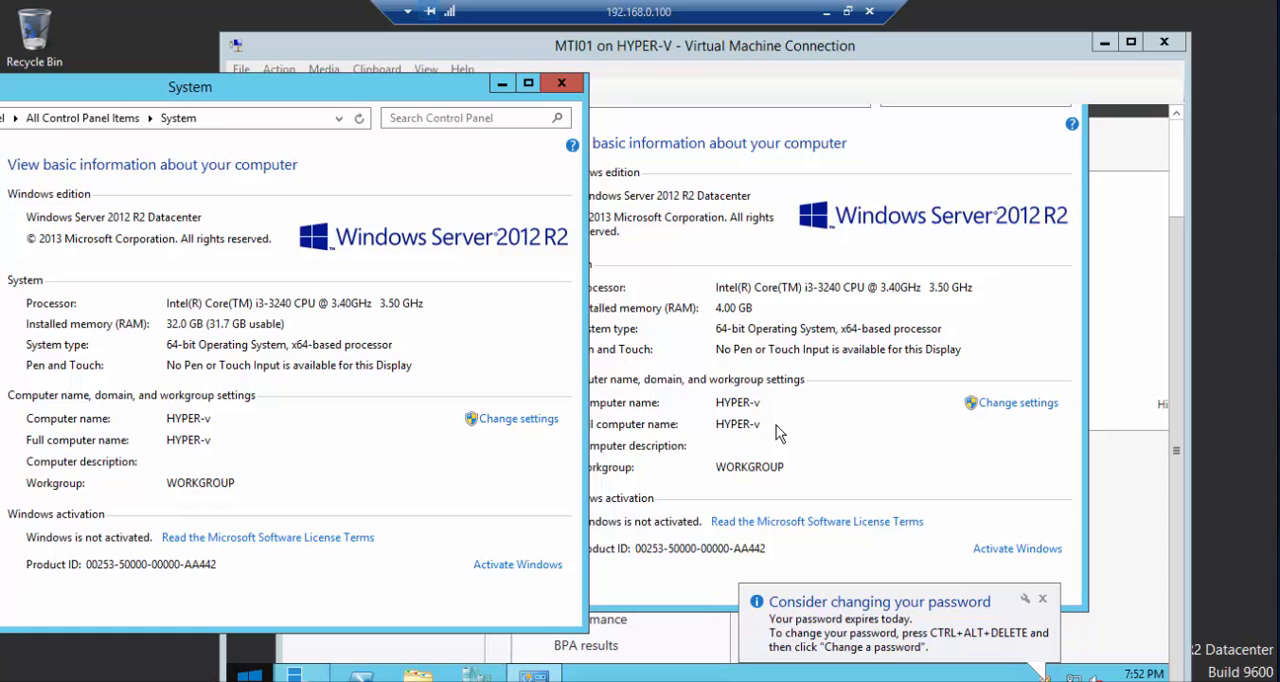
left_click(570, 90)
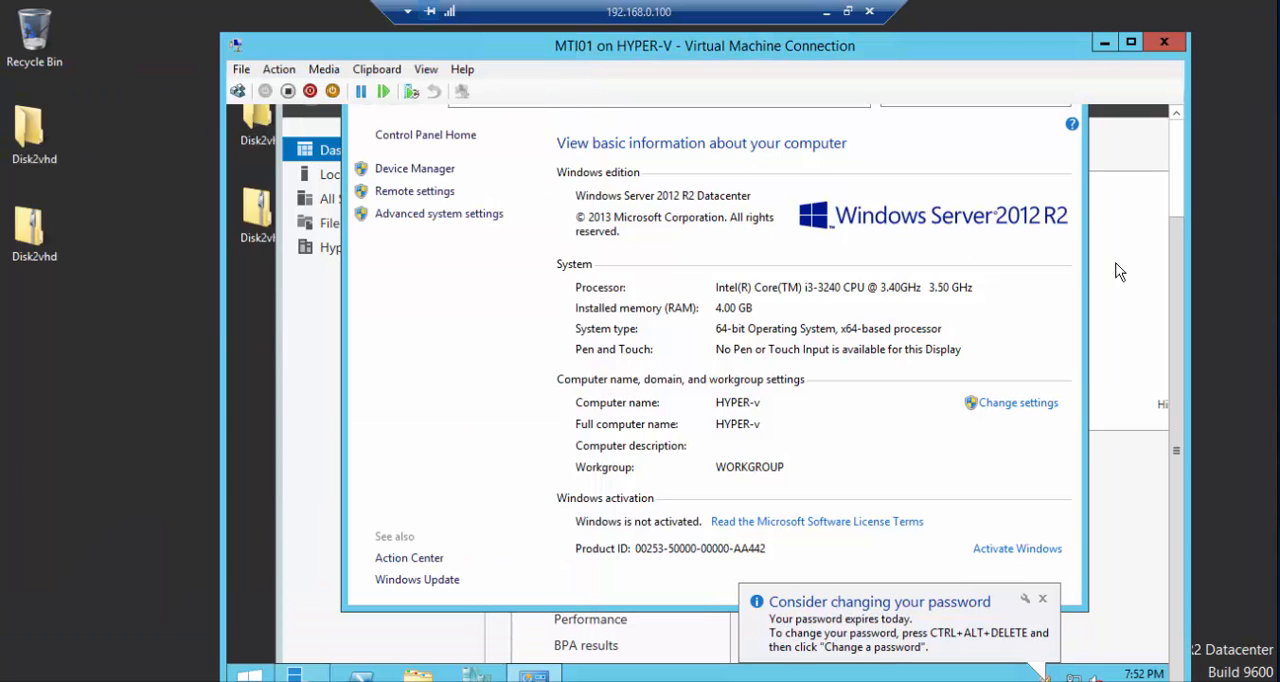
right_click(1060, 680)
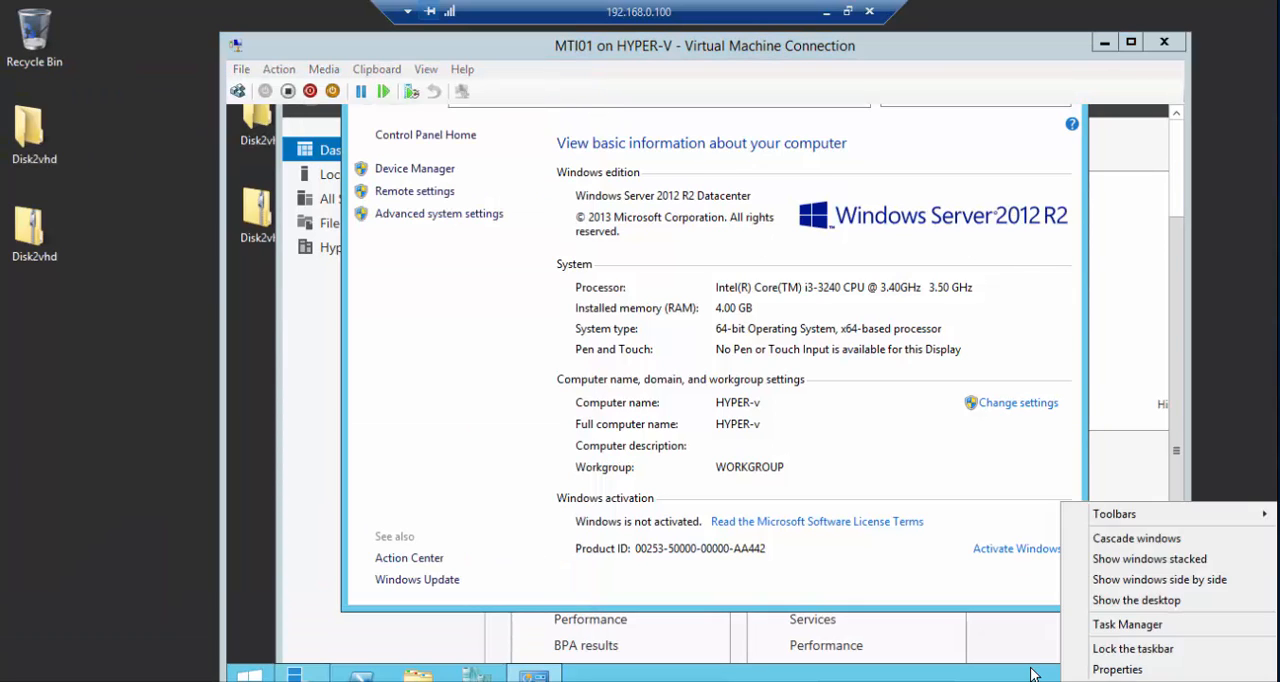
left_click(1080, 677)
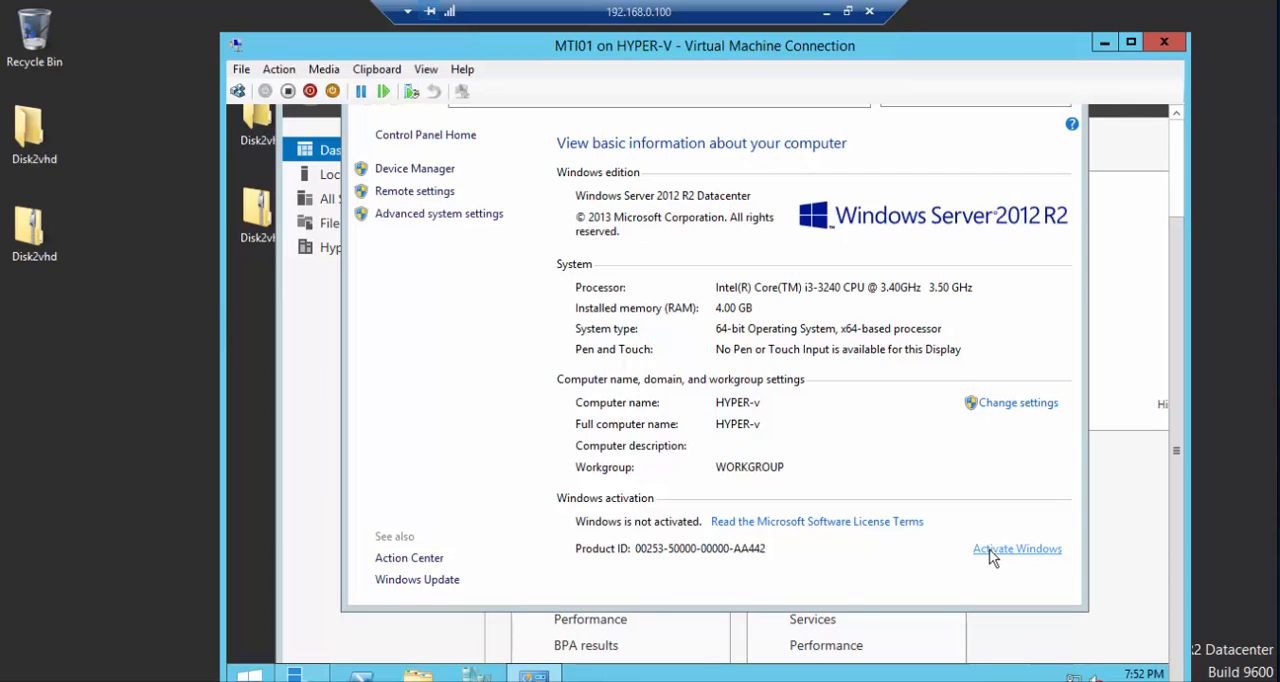